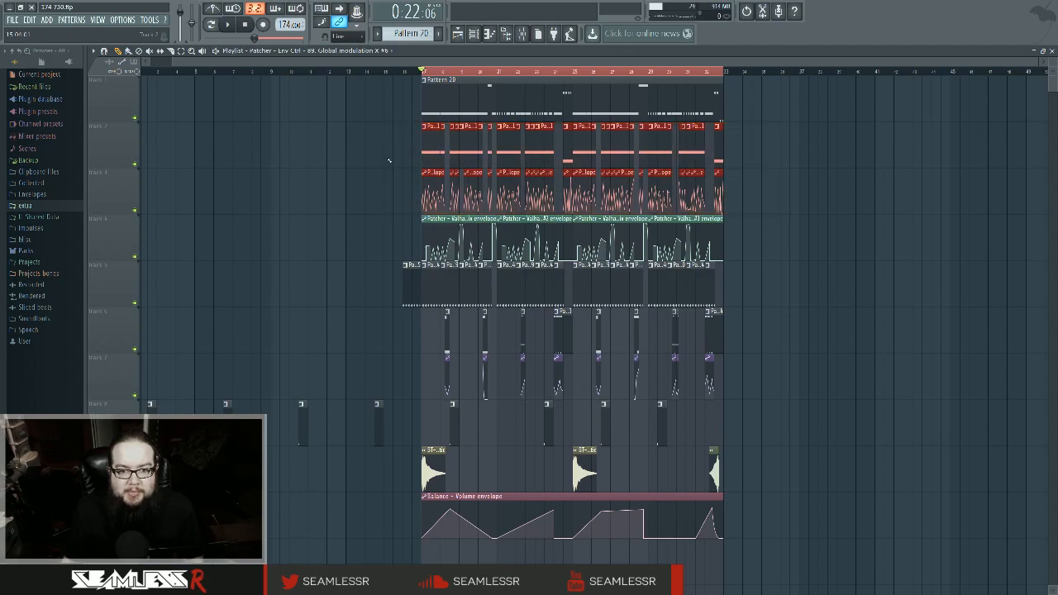
Play the drop section in the playlist from bar 16 and stop it near the end of bar 32.
{"action": "left_click", "coordinate": [357, 183], "text": "ctrl"}
{"action": "scroll", "coordinate": [357, 183], "scroll_direction": "up", "scroll_amount": 3}
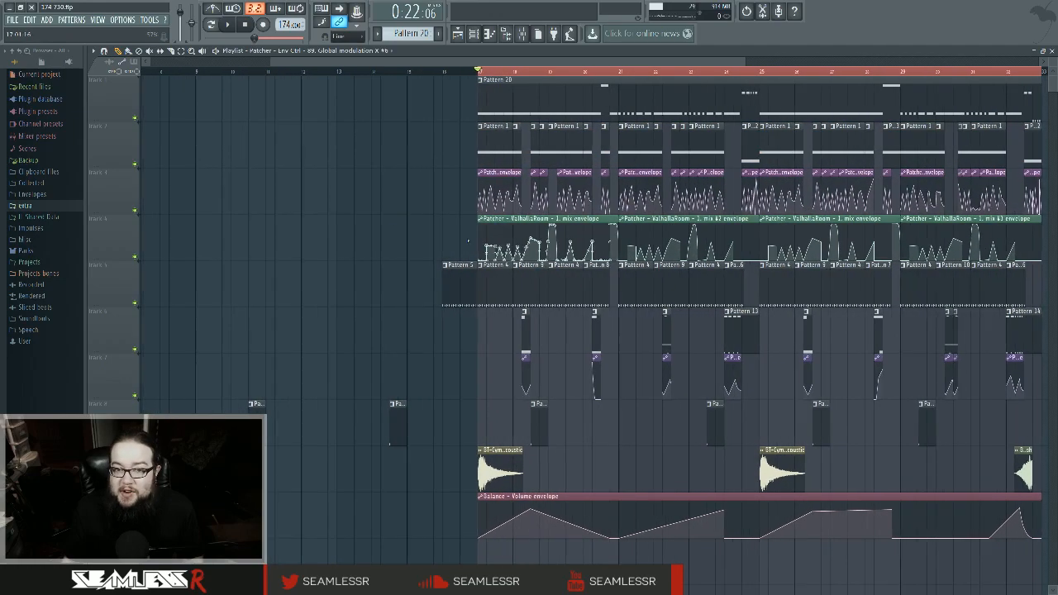
{"action": "scroll", "coordinate": [407, 201], "scroll_direction": "down", "scroll_amount": 3}
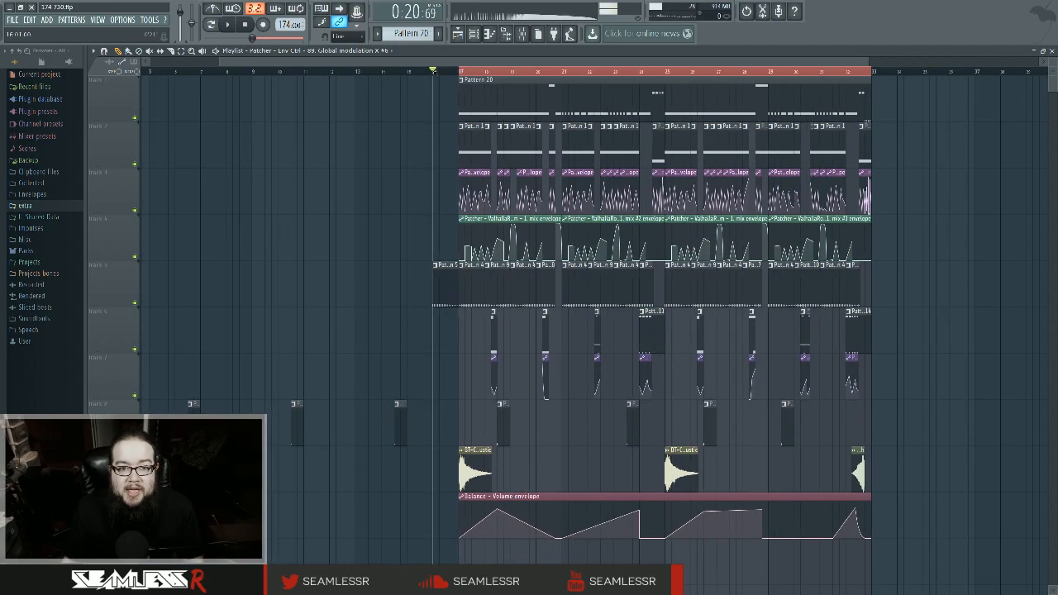
{"action": "left_click_drag", "start_coordinate": [390, 232], "coordinate": [314, 234]}
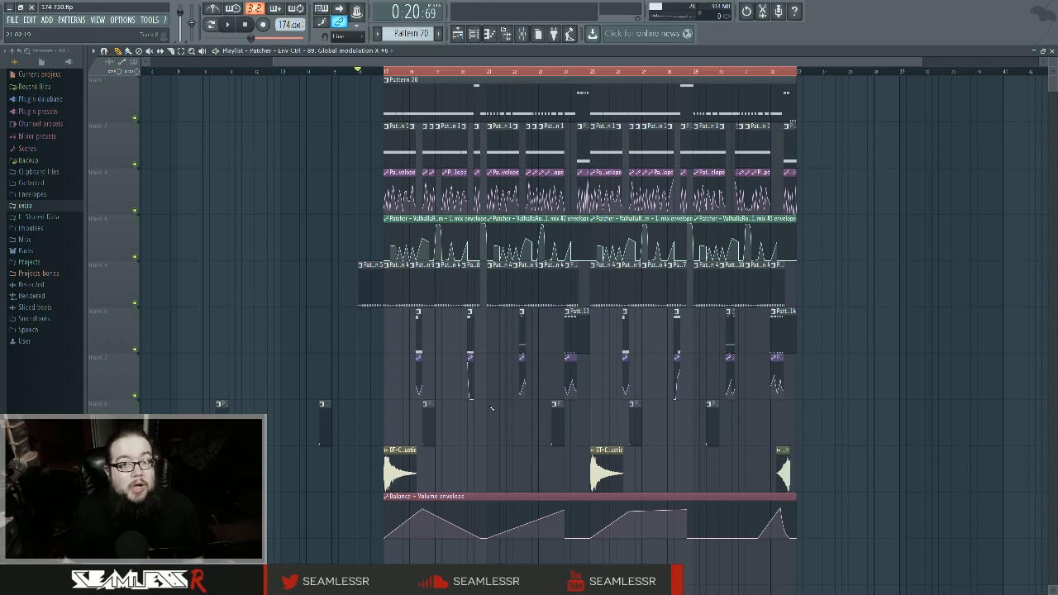
{"action": "key", "text": "space"}
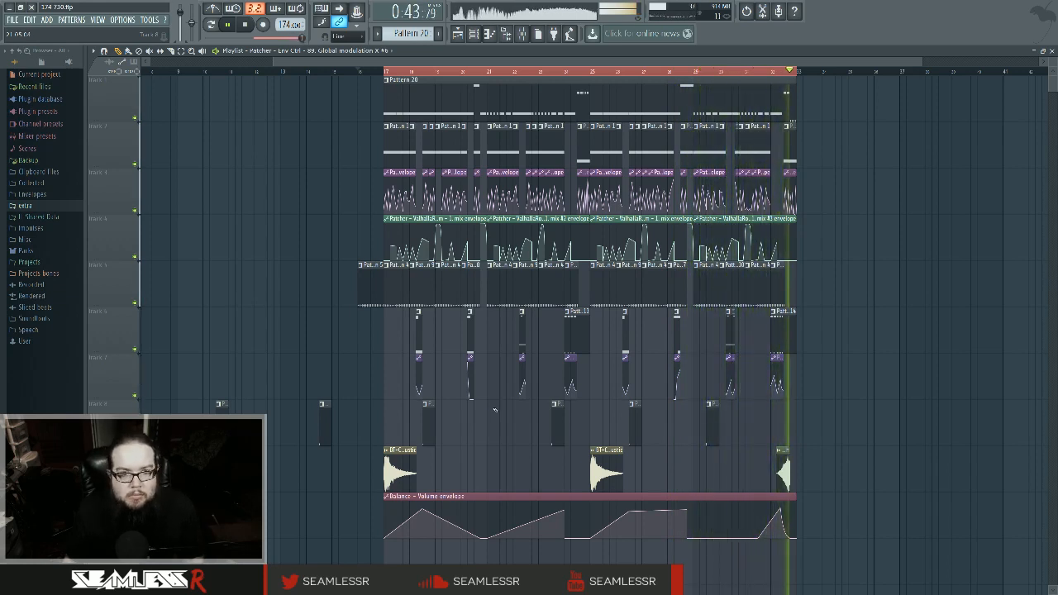
{"action": "key", "text": "space"}
Solo mixer tracks 23 and 24, listen to them in playback, and return to the arrangement in the playlist.
{"action": "left_click", "coordinate": [521, 34]}
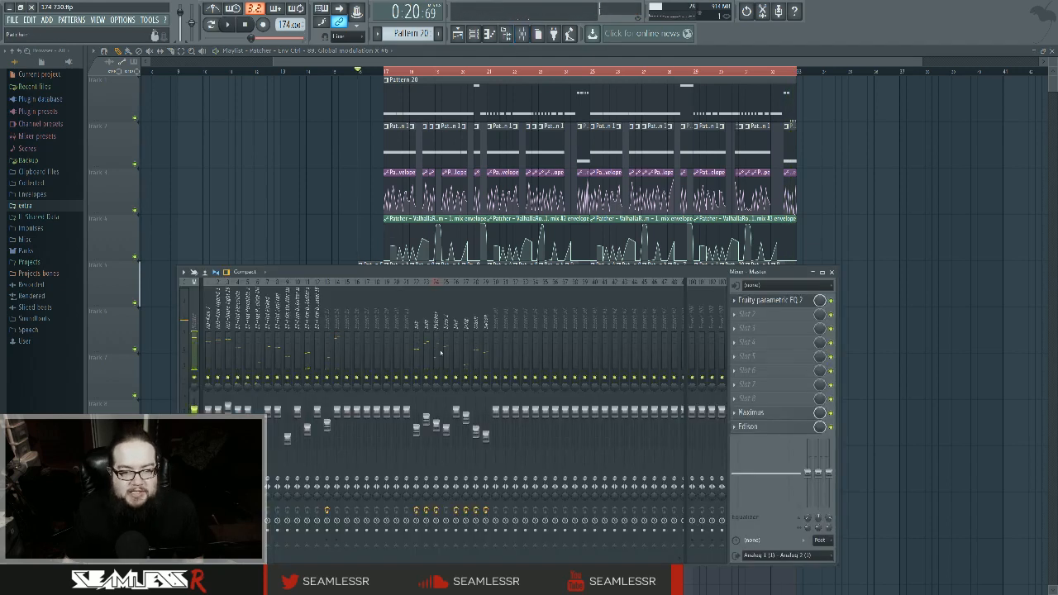
{"action": "key", "text": "space"}
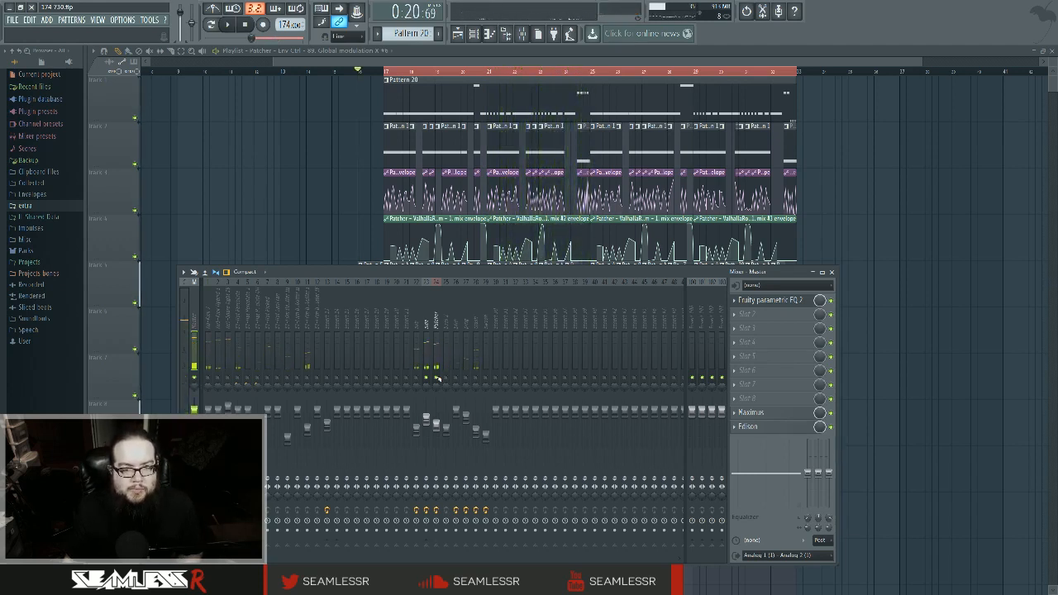
{"action": "right_click", "coordinate": [312, 187]}
{"action": "scroll", "coordinate": [414, 249], "scroll_direction": "up", "scroll_amount": 4}
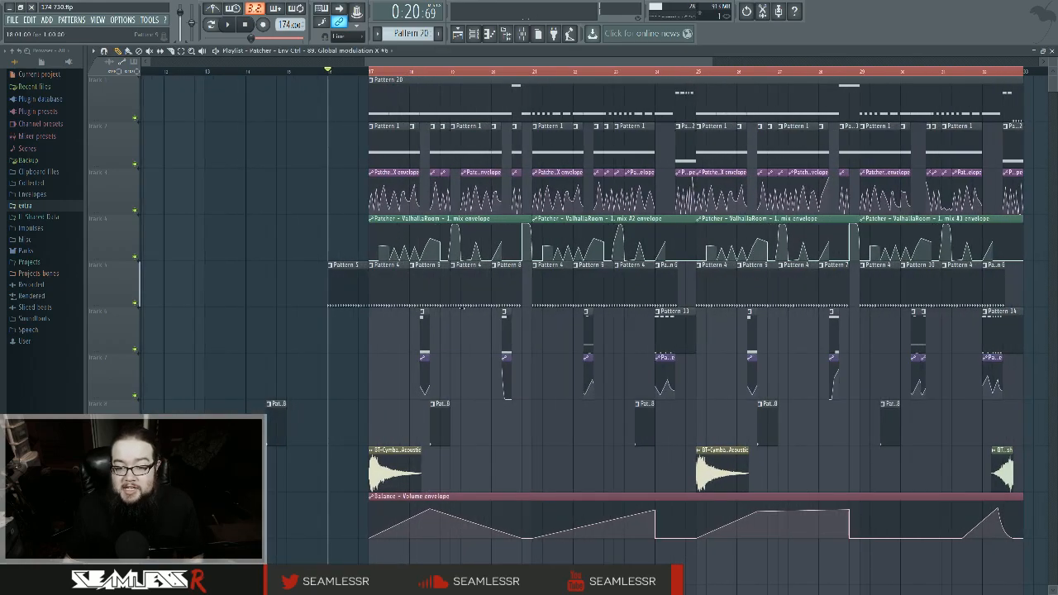
{"action": "left_click_drag", "start_coordinate": [570, 370], "coordinate": [559, 372]}
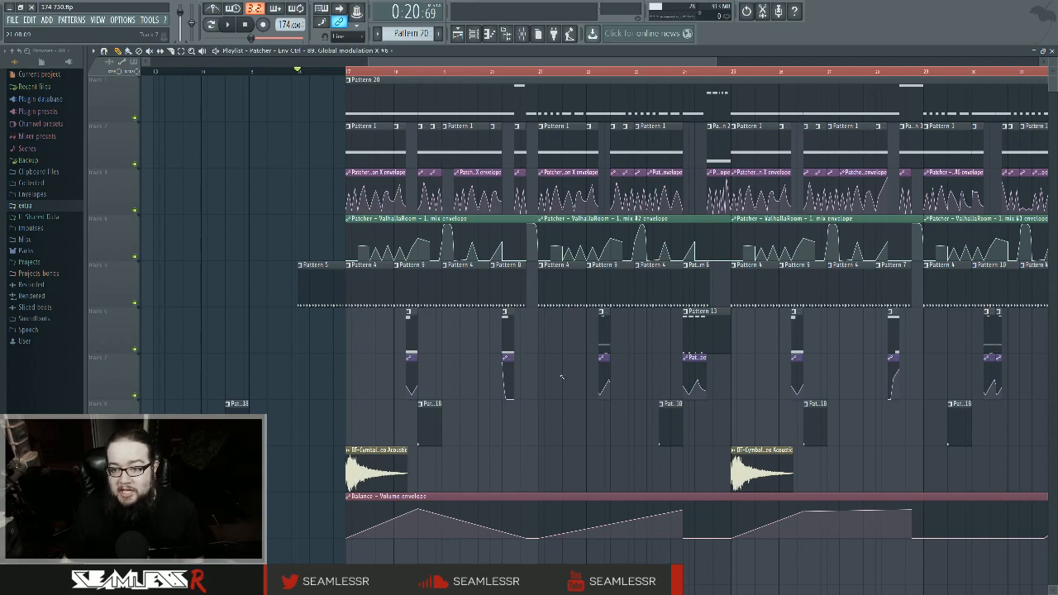
{"action": "left_click_drag", "start_coordinate": [558, 378], "coordinate": [519, 404]}
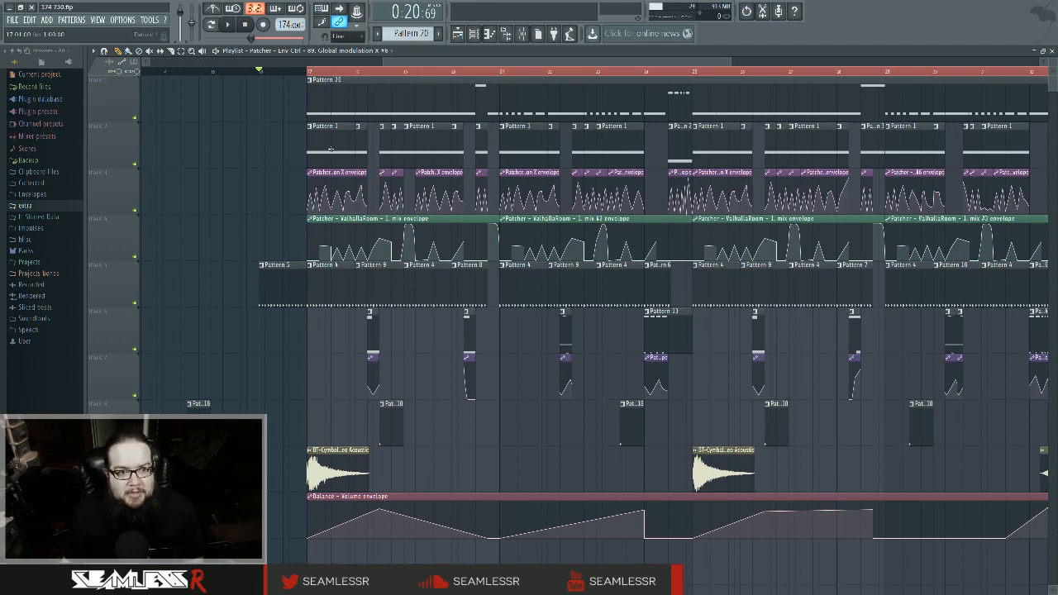
Open the neuro x1 Patcher used by Pattern 1 and move its window so the whole map is in view.
{"action": "double_click", "coordinate": [330, 149]}
{"action": "left_click", "coordinate": [473, 36]}
{"action": "left_click", "coordinate": [453, 421]}
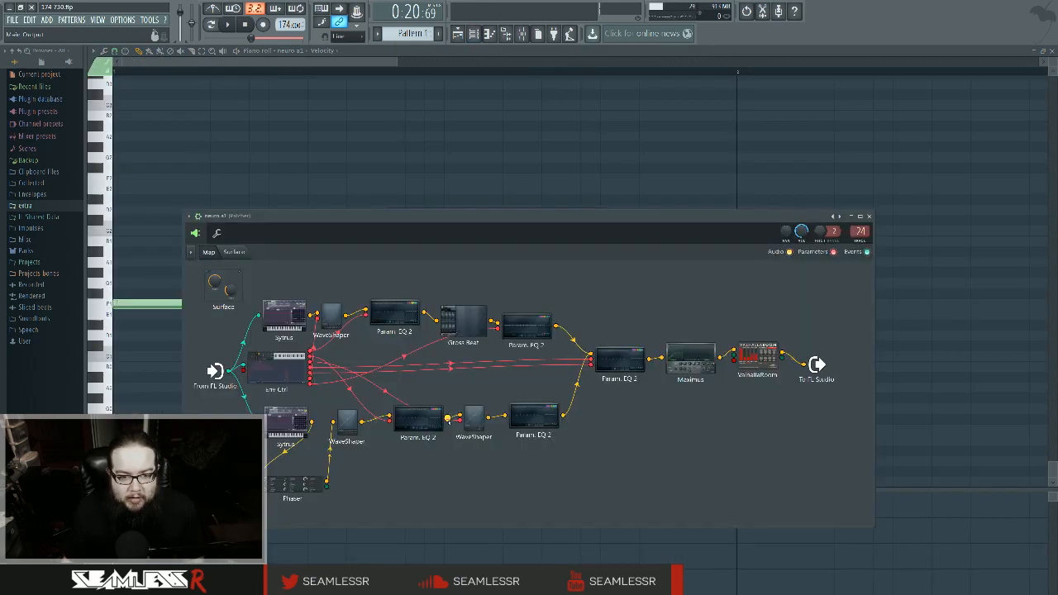
{"action": "left_click_drag", "start_coordinate": [453, 222], "coordinate": [476, 152]}
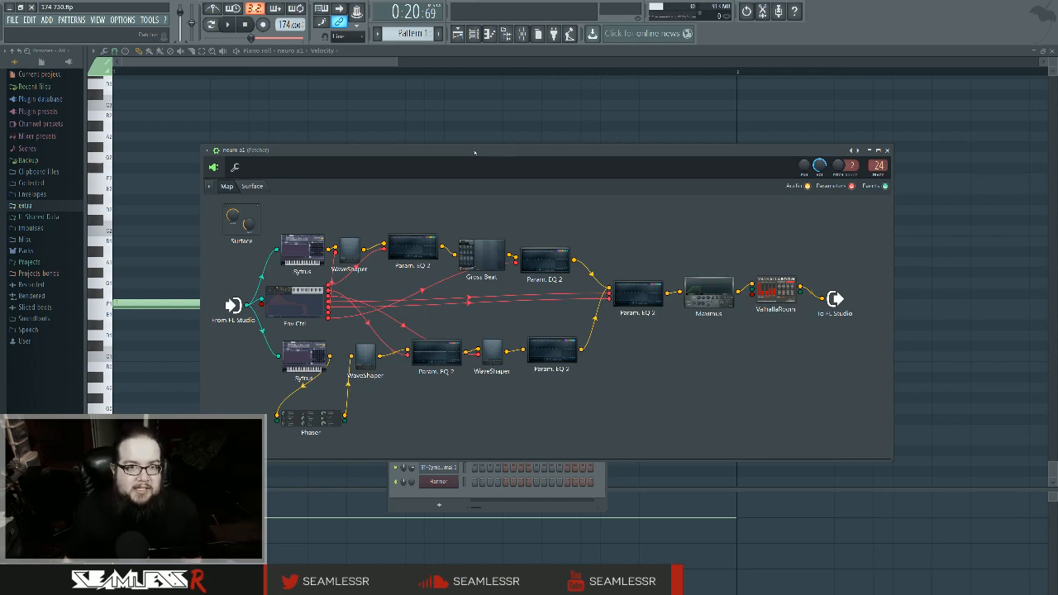
{"action": "left_click_drag", "start_coordinate": [477, 154], "coordinate": [480, 154]}
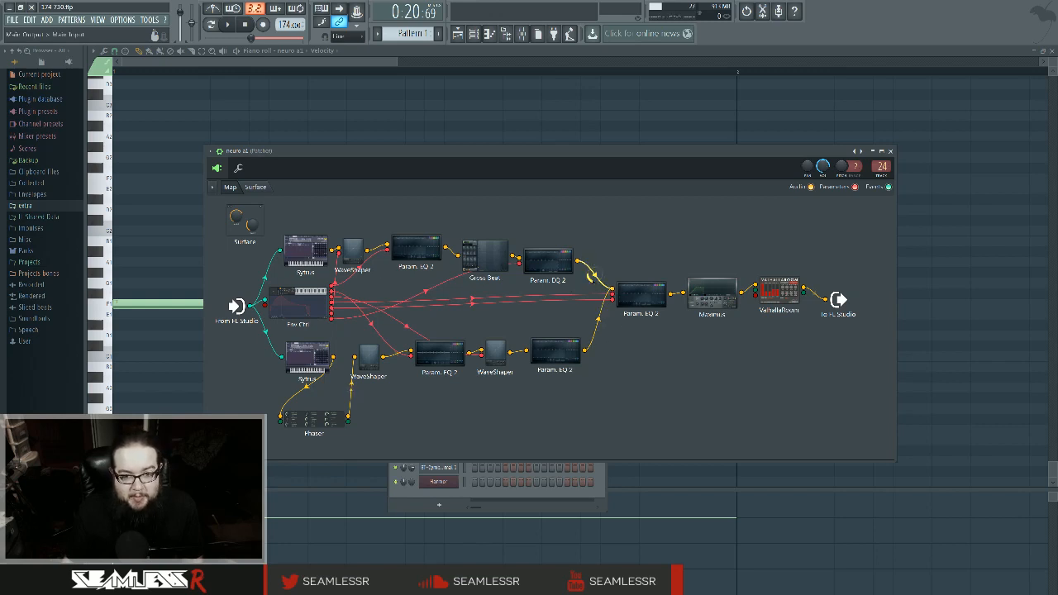
Return to the playlist and set the playback start to bar 17.
{"action": "key", "text": "space"}
{"action": "key", "text": "space"}
{"action": "left_click", "coordinate": [457, 34]}
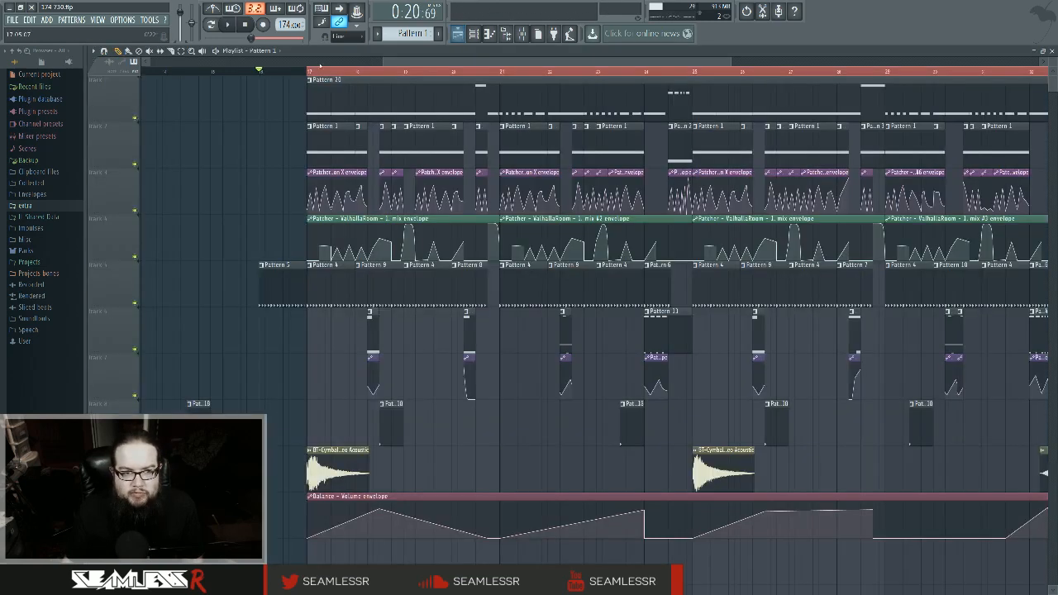
{"action": "left_click", "coordinate": [308, 72]}
{"action": "key", "text": "space"}
Solo the Patcher track in the mixer and reopen the neuro x1 Patcher map.
{"action": "left_click", "coordinate": [506, 33]}
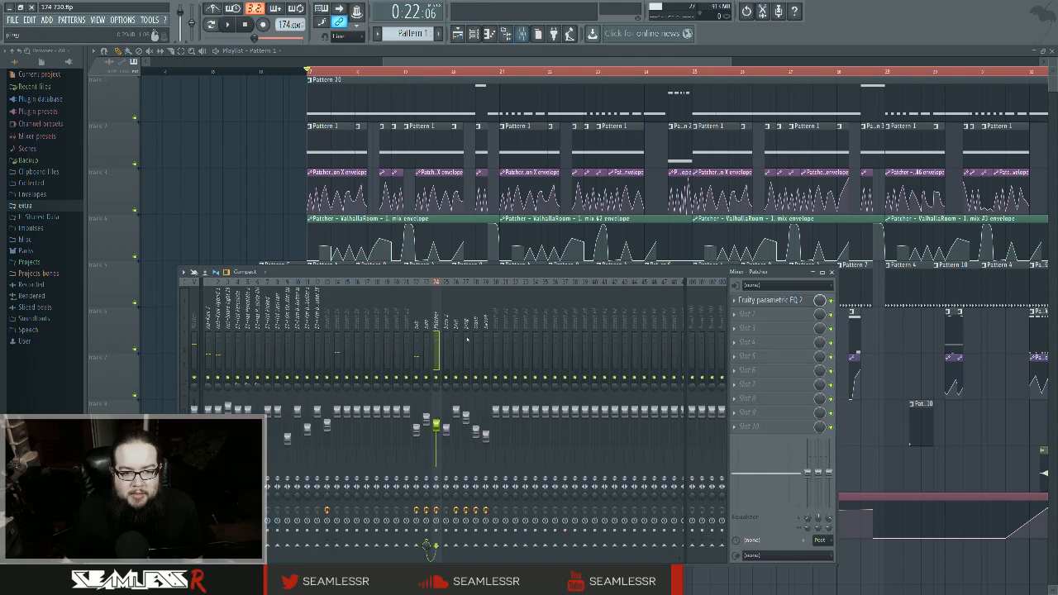
{"action": "right_click", "coordinate": [439, 375]}
{"action": "left_click", "coordinate": [474, 34]}
{"action": "left_click", "coordinate": [446, 423]}
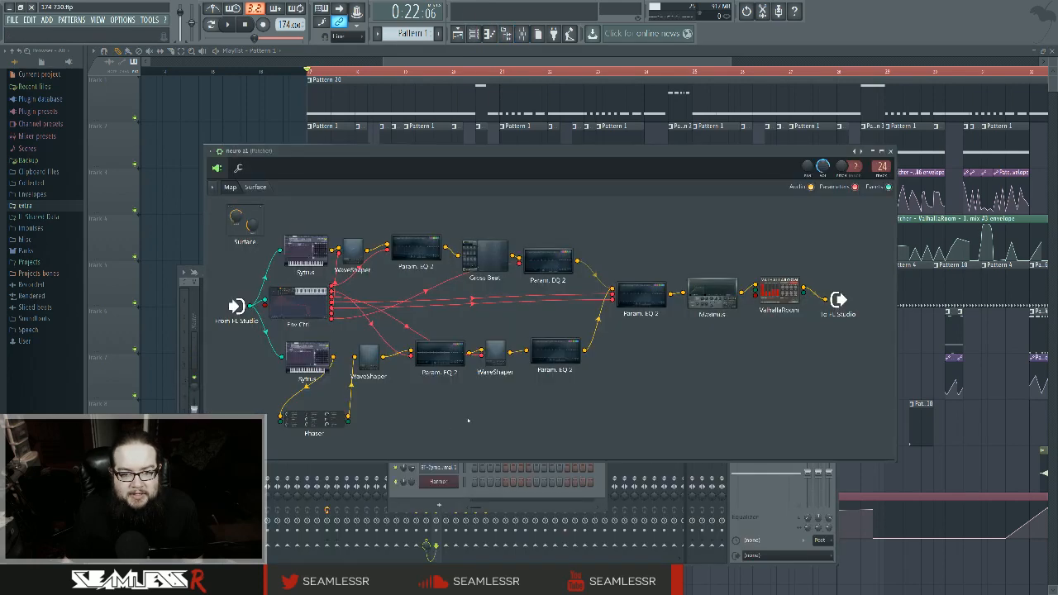
Play the soloed bass with each layer's output cable to the shared Param. EQ 2 muted in turn, and once with both layers active.
{"action": "key", "text": "space"}
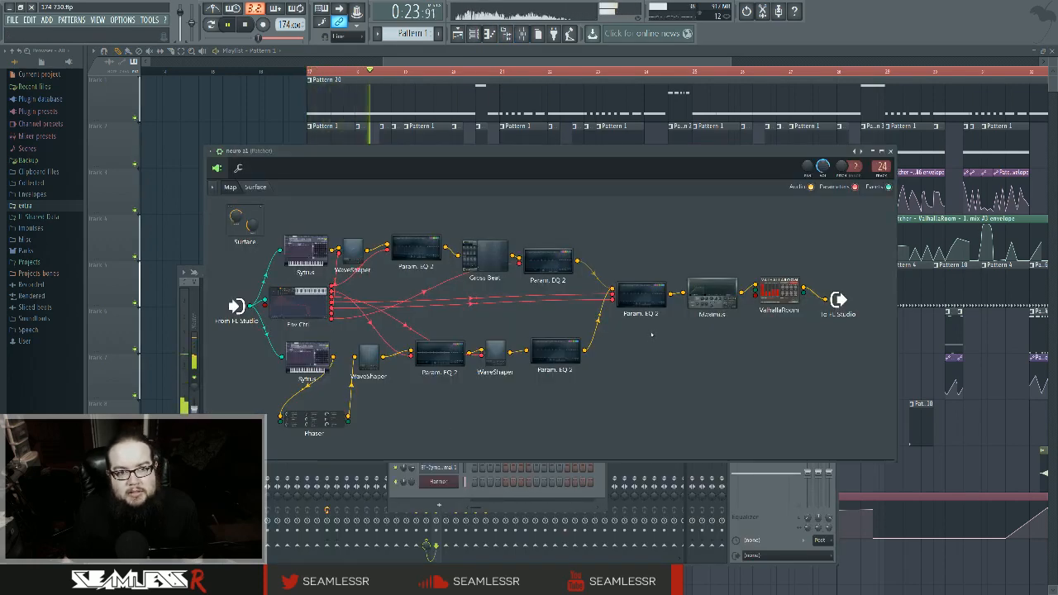
{"action": "key", "text": "space"}
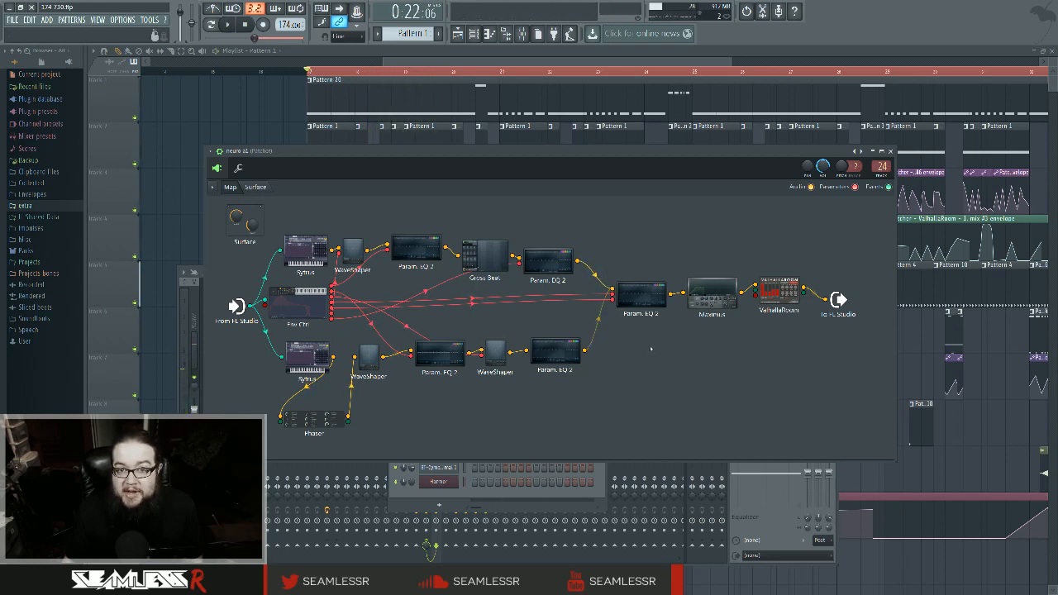
{"action": "key", "text": "space"}
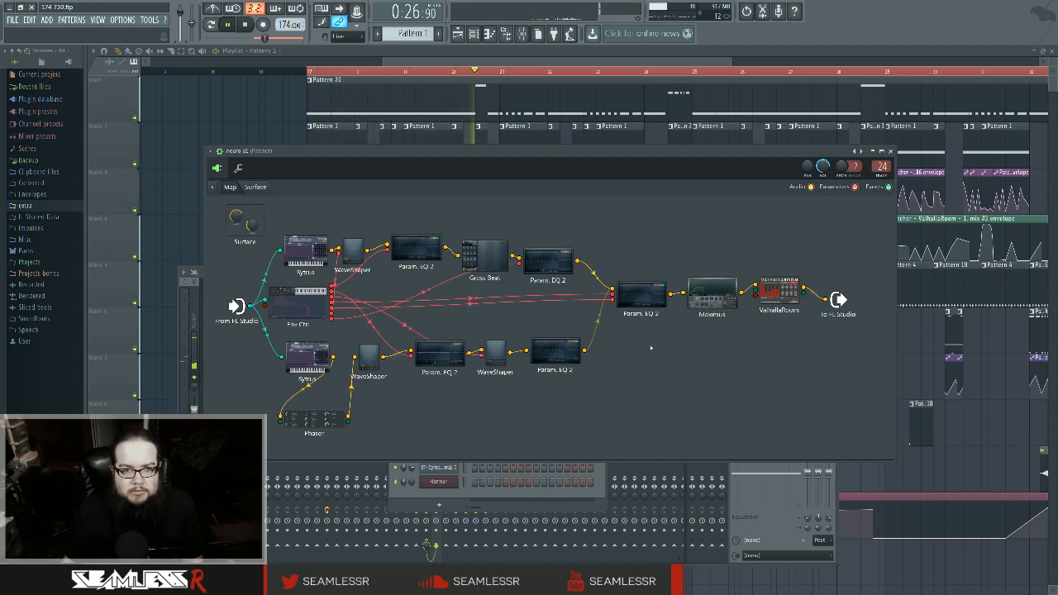
{"action": "key", "text": "space"}
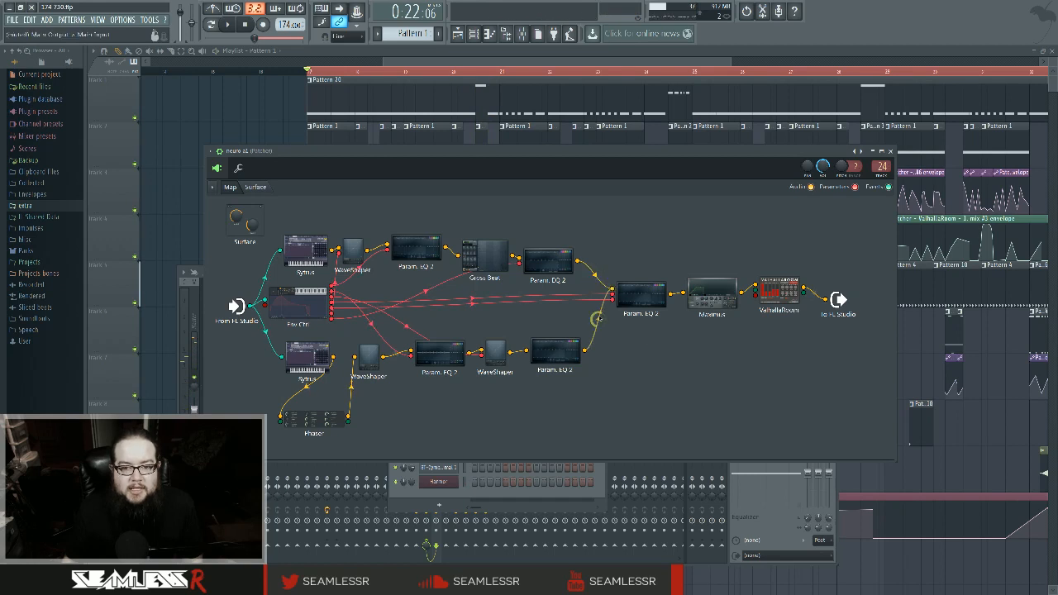
{"action": "key", "text": "space"}
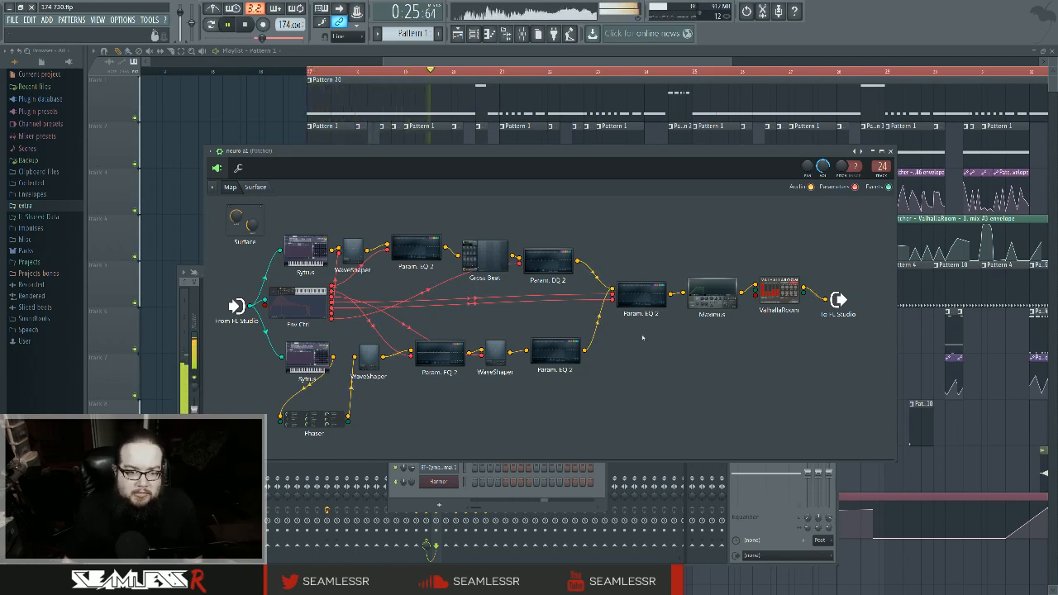
{"action": "key", "text": "space"}
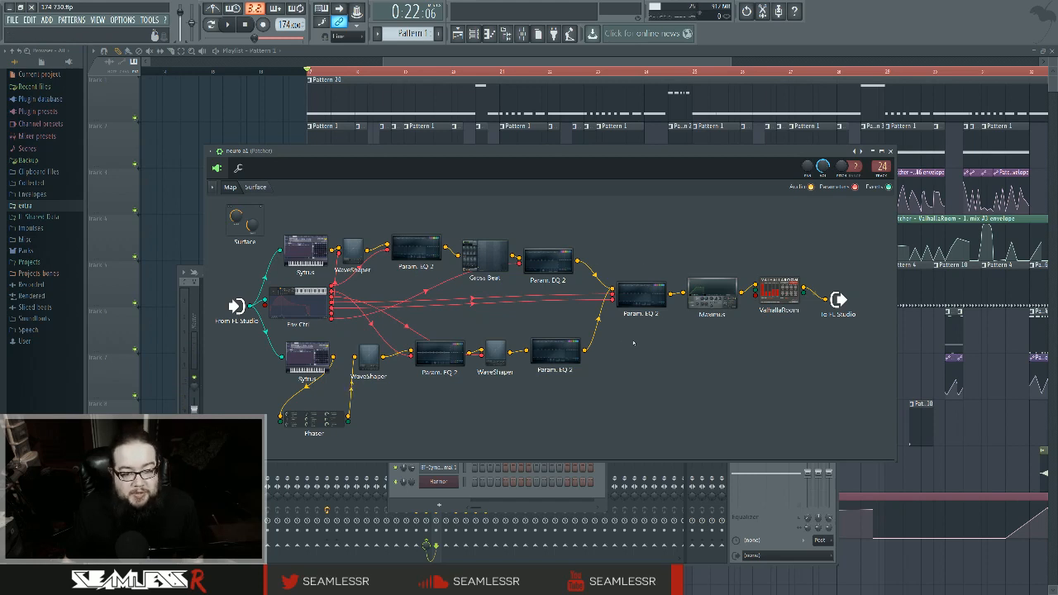
Examine the Param. EQ 2 that follows the first WaveShaper in each Patcher layer during playback.
{"action": "left_click", "coordinate": [419, 253]}
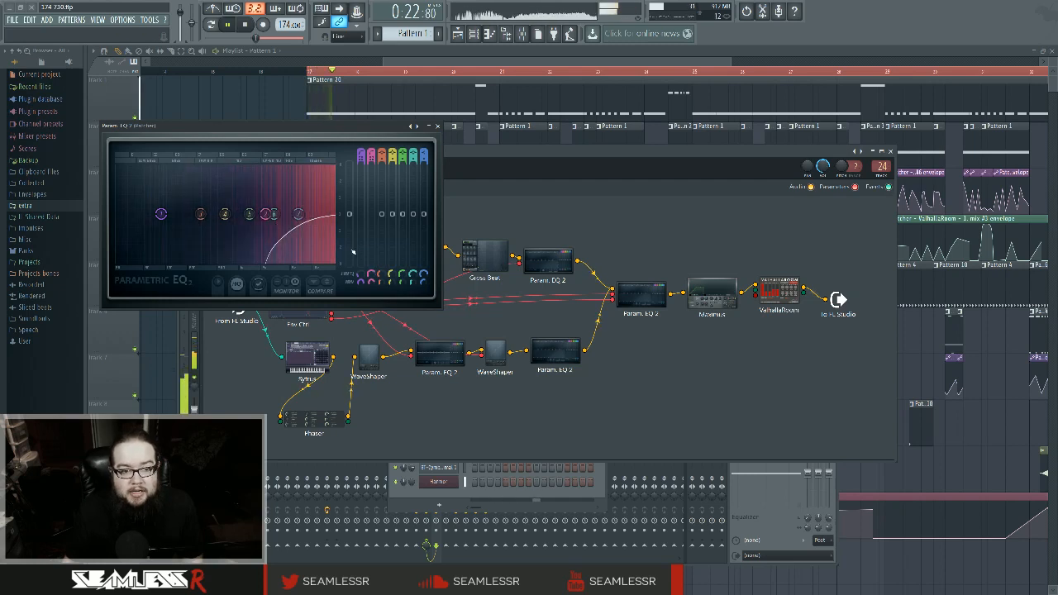
{"action": "left_click", "coordinate": [438, 127]}
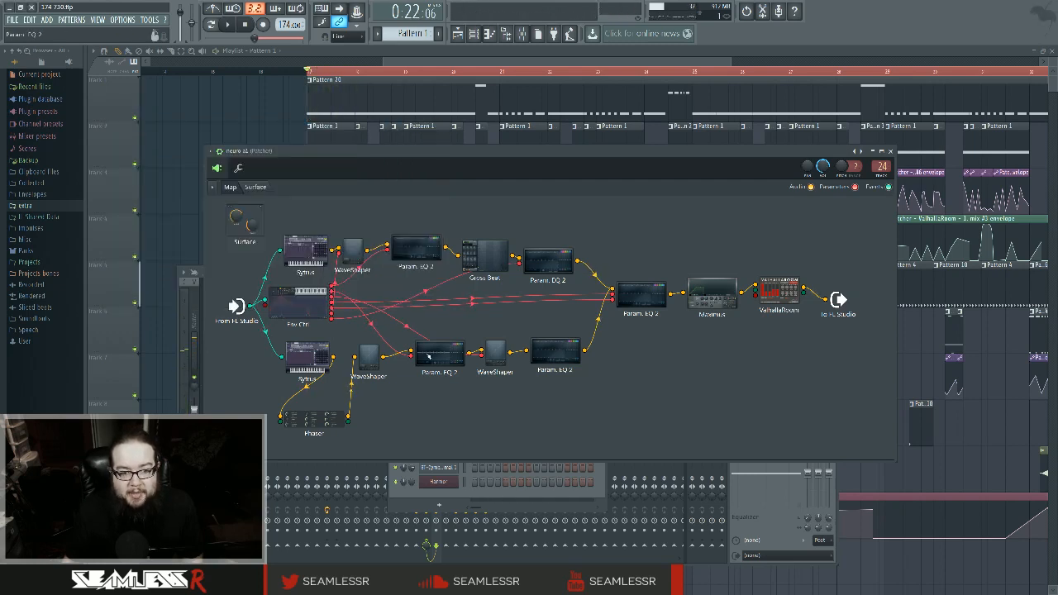
{"action": "left_click", "coordinate": [252, 248]}
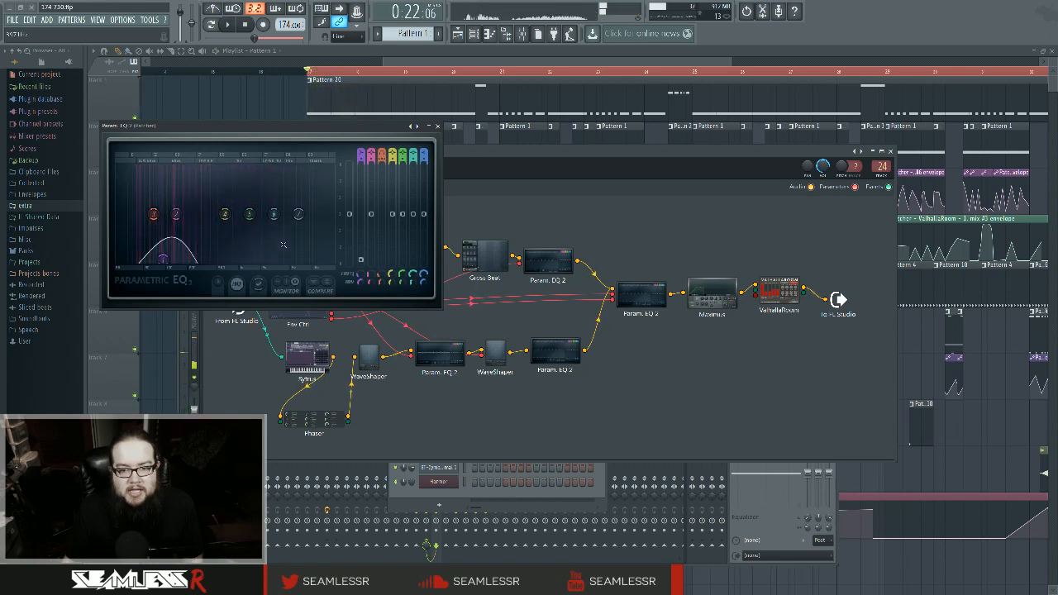
Examine the filter movement in the shared Param. EQ 2 before Maximus during playback, and close the EQ.
{"action": "double_click", "coordinate": [641, 298]}
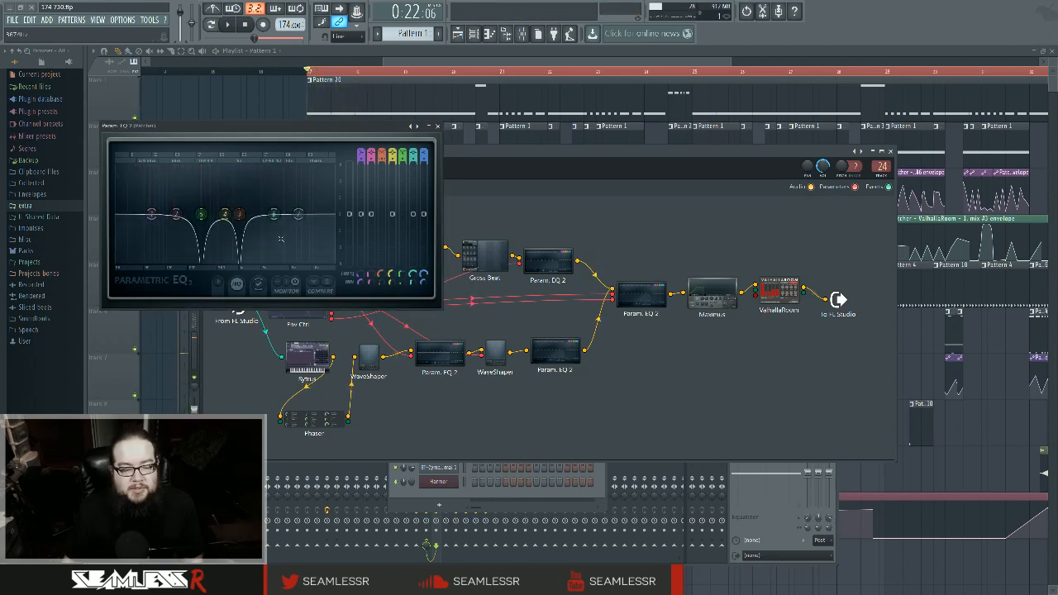
{"action": "key", "text": "space"}
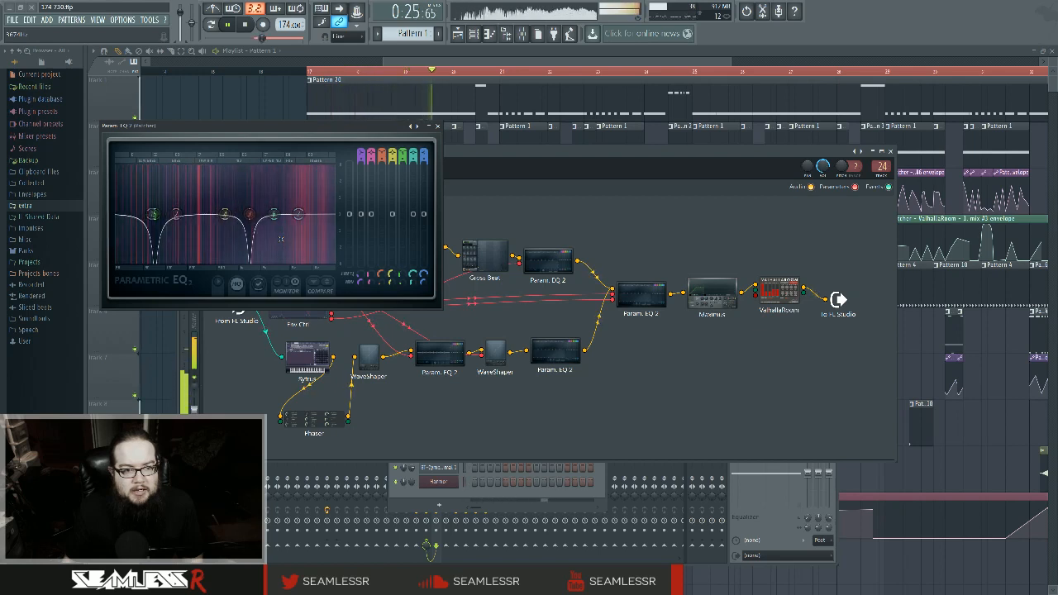
{"action": "key", "text": "space"}
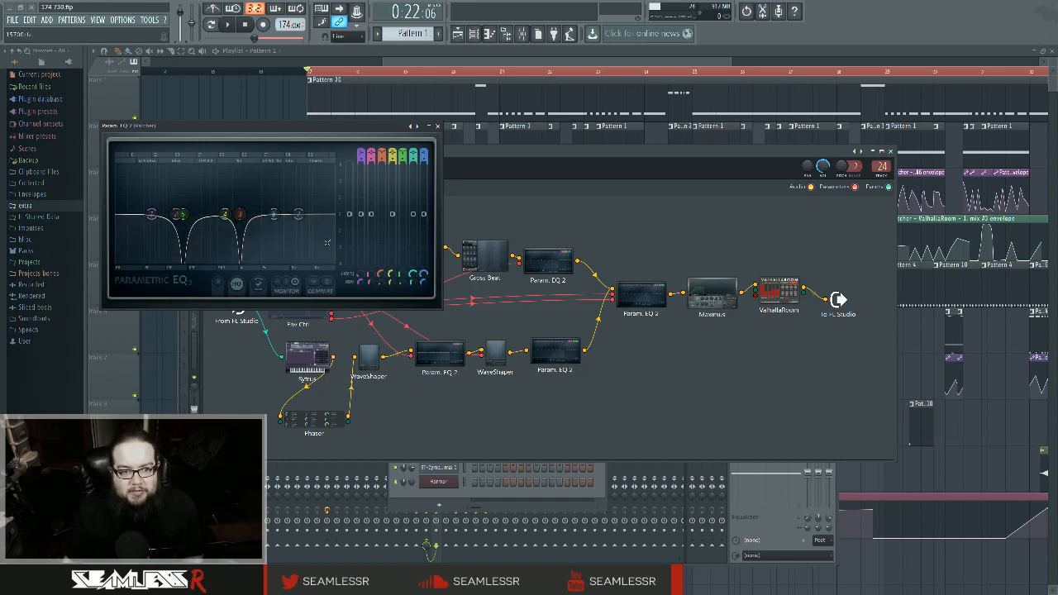
{"action": "left_click", "coordinate": [437, 125]}
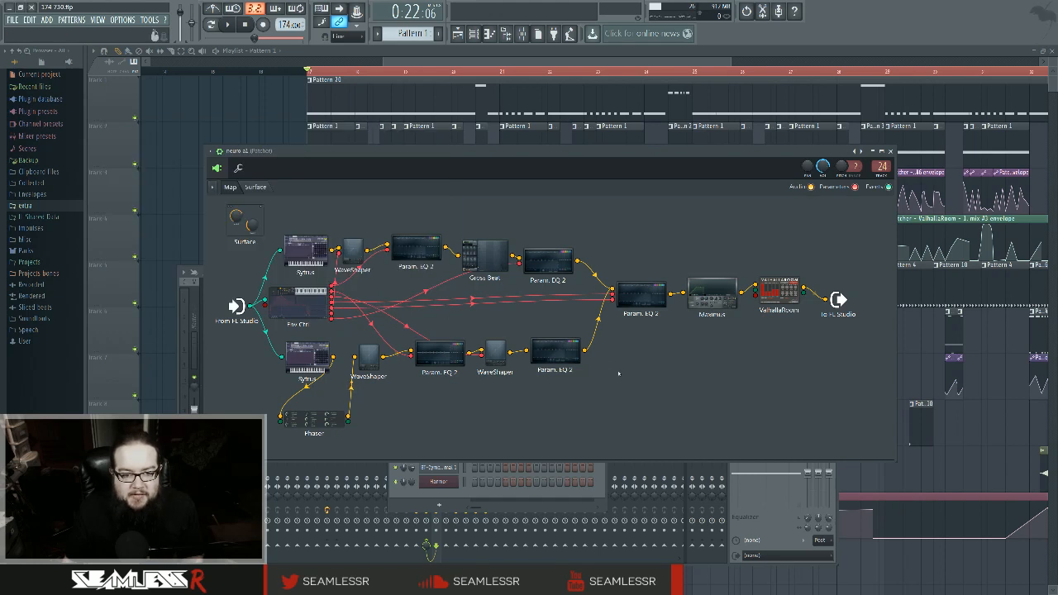
Examine the distortion curve of the upper layer's WaveShaper during playback, and close the plugin.
{"action": "left_click", "coordinate": [353, 251]}
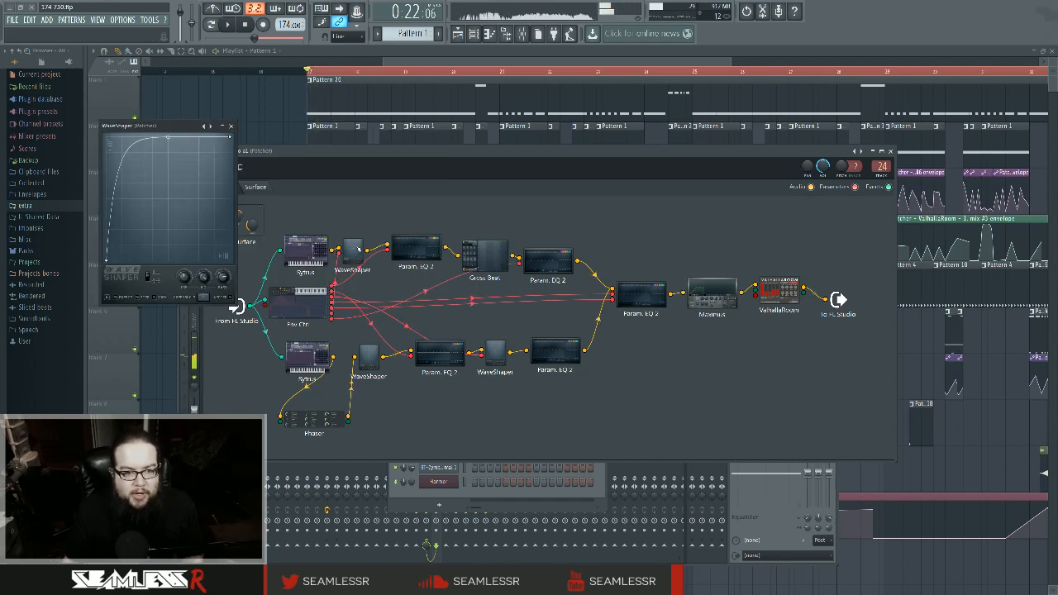
{"action": "left_click_drag", "start_coordinate": [355, 250], "coordinate": [361, 251]}
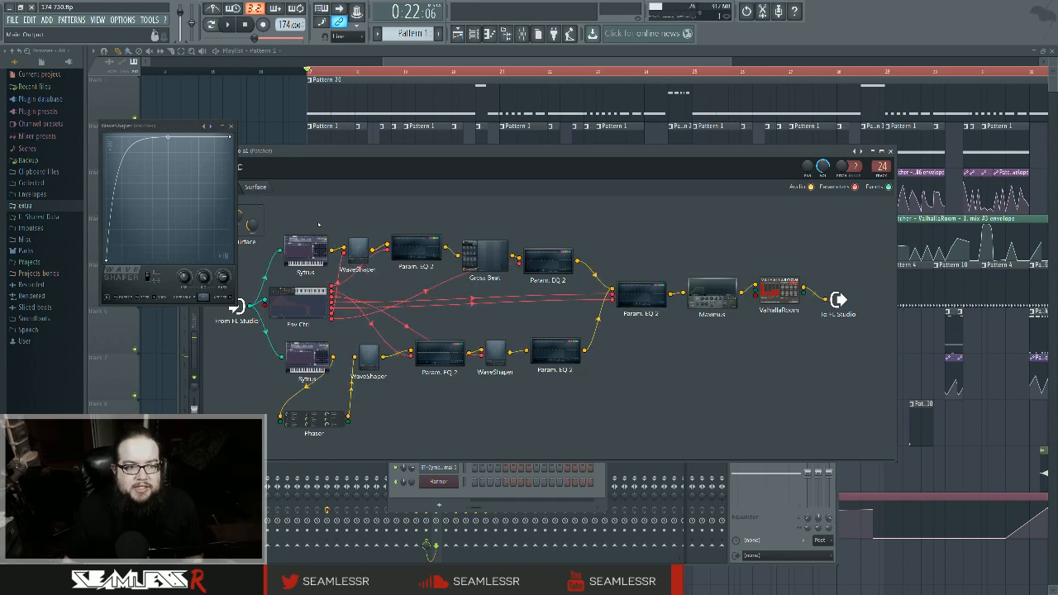
{"action": "left_click", "coordinate": [232, 126]}
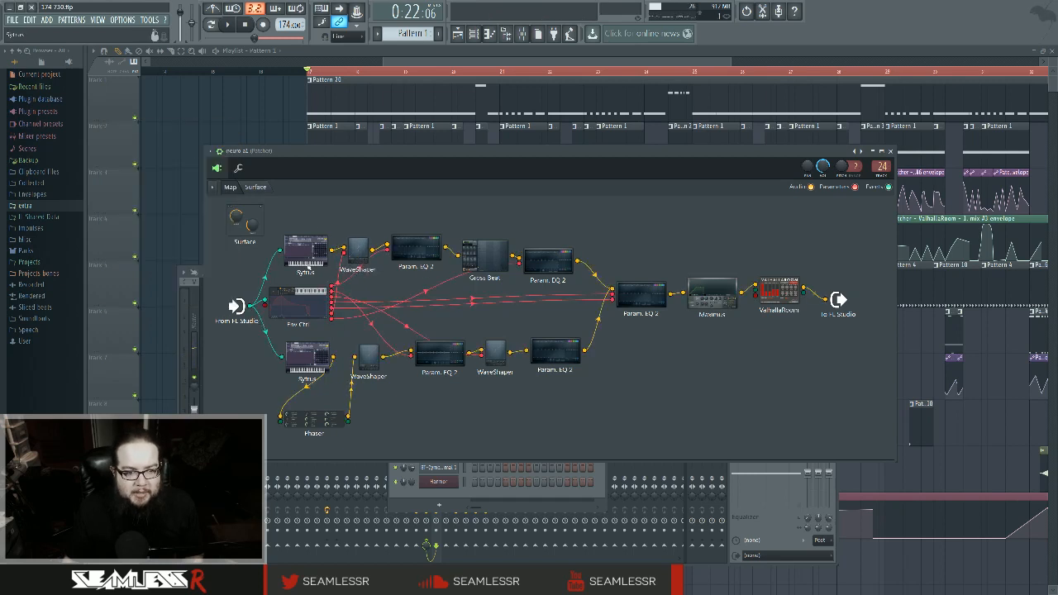
Examine articulator 6's Modulation X mapping in Env Ctrl during playback, and close the controller.
{"action": "left_click", "coordinate": [302, 302]}
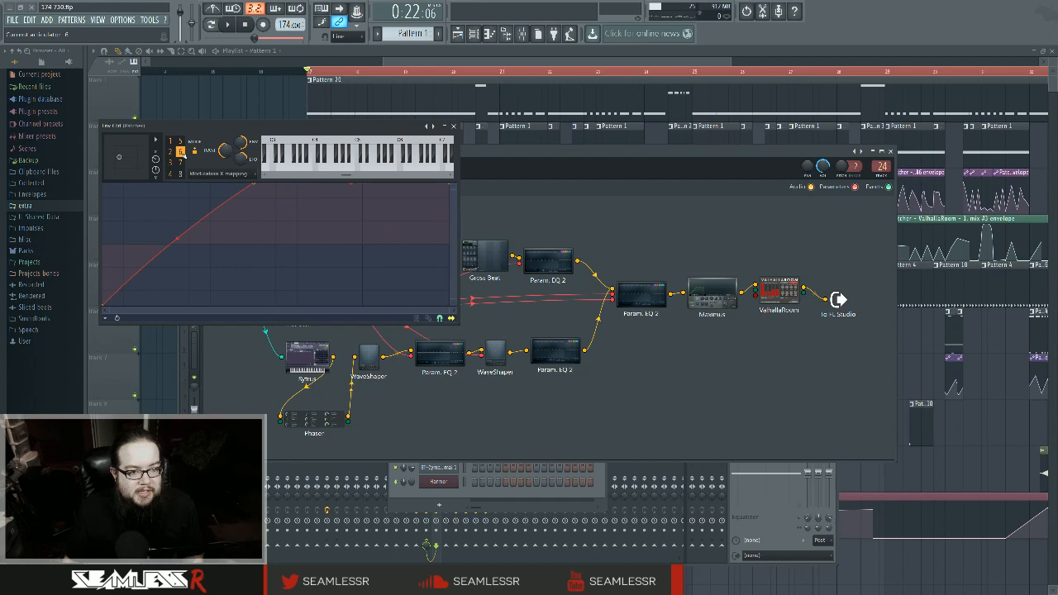
{"action": "key", "text": "space"}
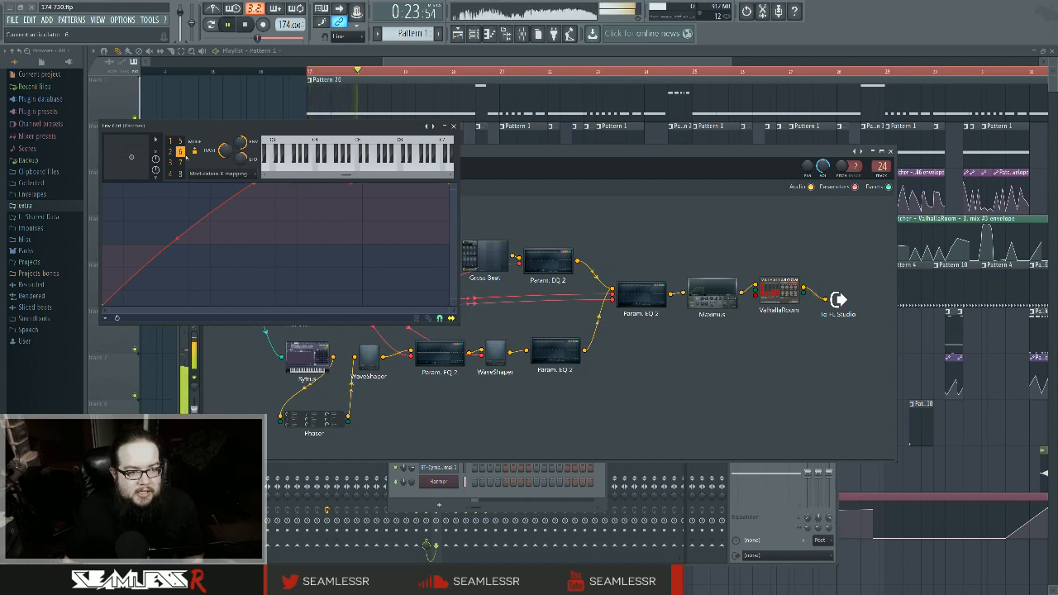
{"action": "key", "text": "space"}
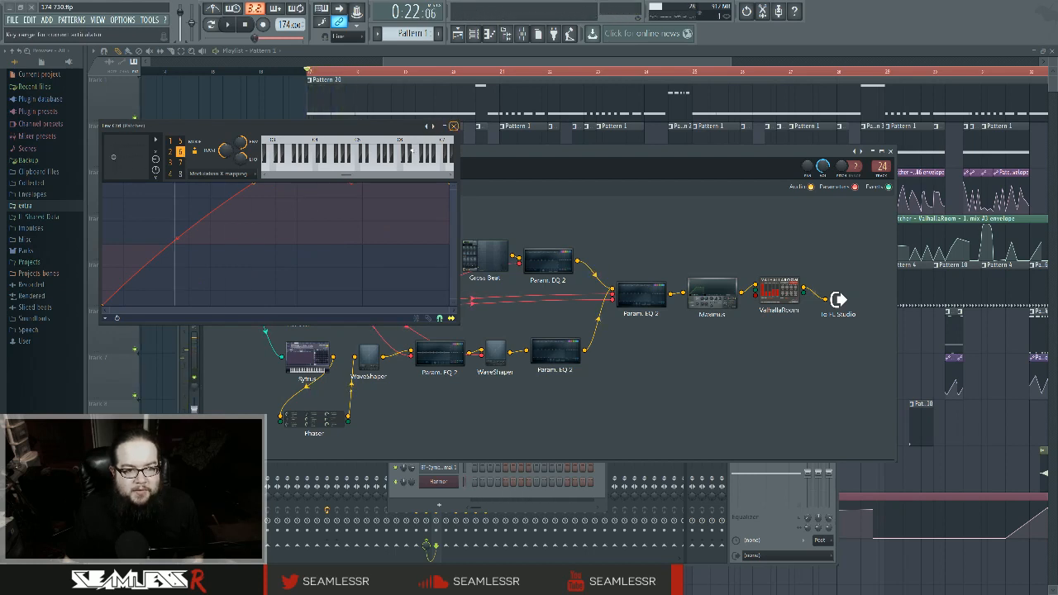
{"action": "left_click", "coordinate": [453, 126]}
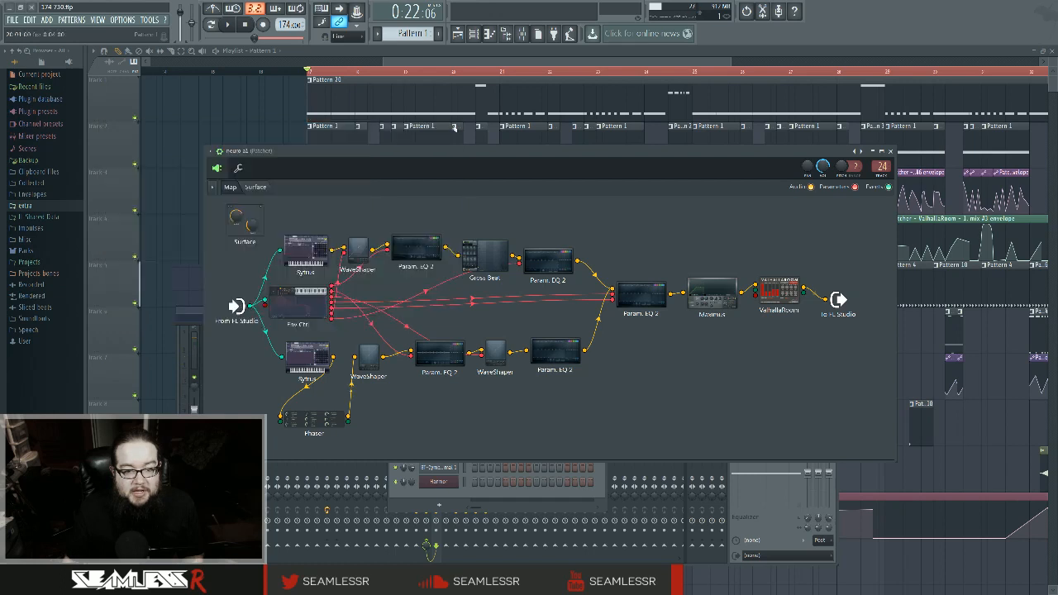
Examine the distortion curve of the lower layer's second WaveShaper during playback, and close the plugin.
{"action": "left_click", "coordinate": [496, 353]}
{"action": "key", "text": "space"}
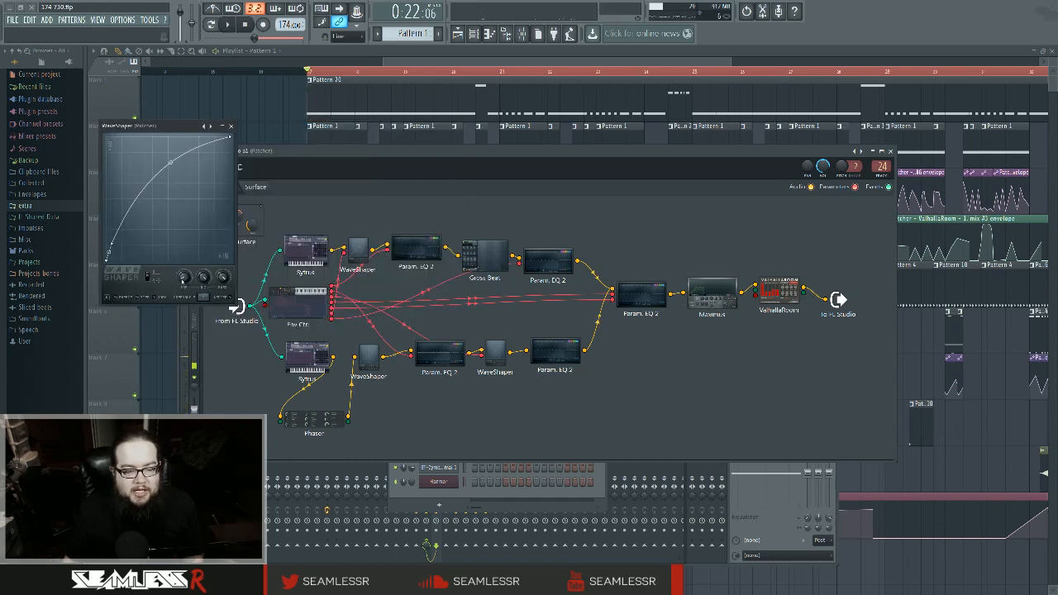
{"action": "left_click", "coordinate": [230, 126]}
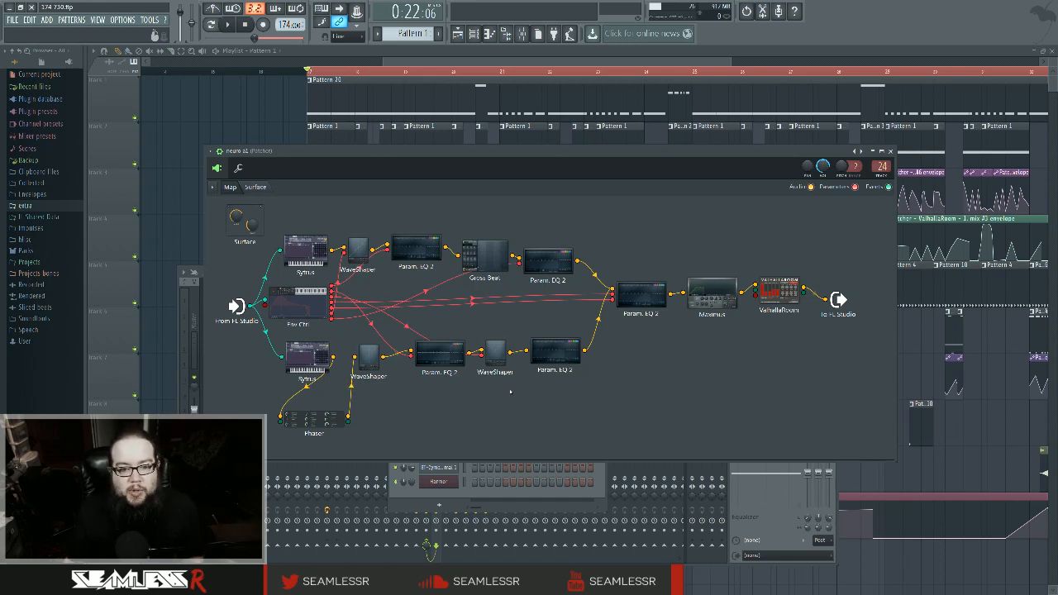
Examine the lower layer's Param. EQ 2 curves and the upper layer's high-cut Param. EQ 2 during playback, and close each EQ.
{"action": "left_click_drag", "start_coordinate": [448, 360], "coordinate": [444, 347]}
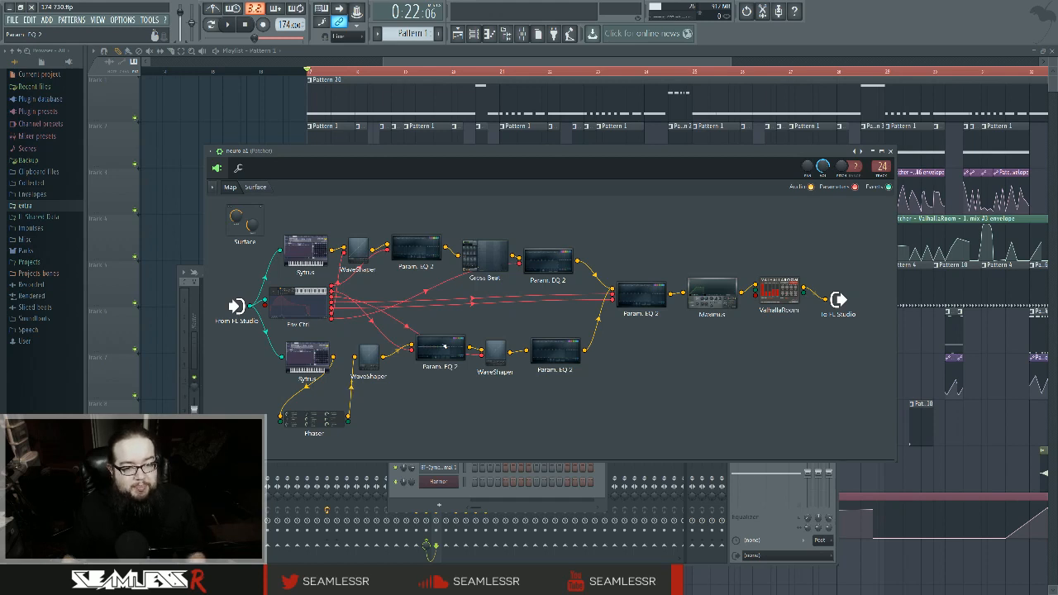
{"action": "double_click", "coordinate": [442, 346]}
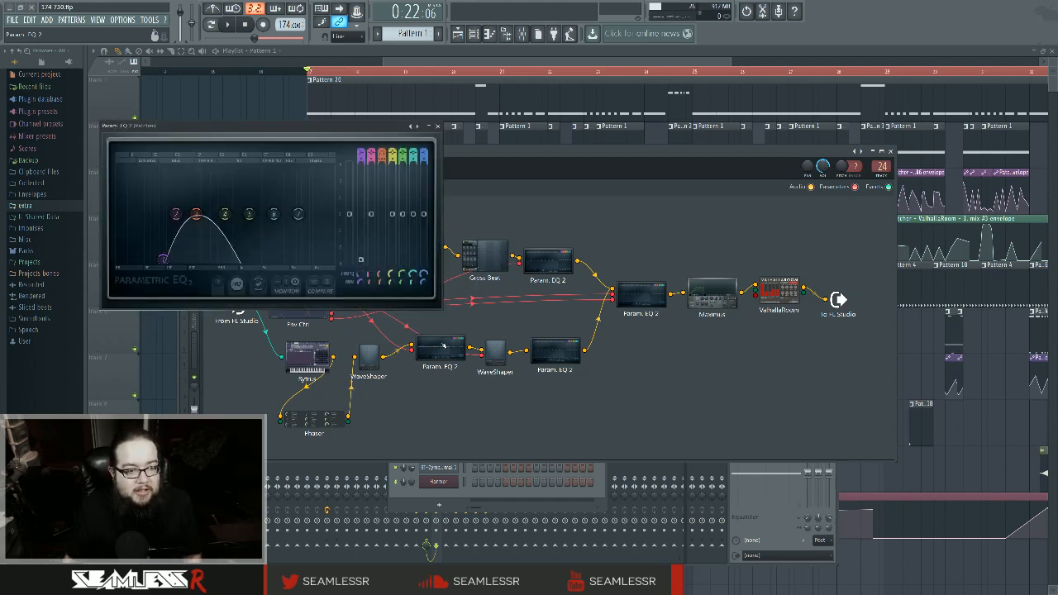
{"action": "key", "text": "space"}
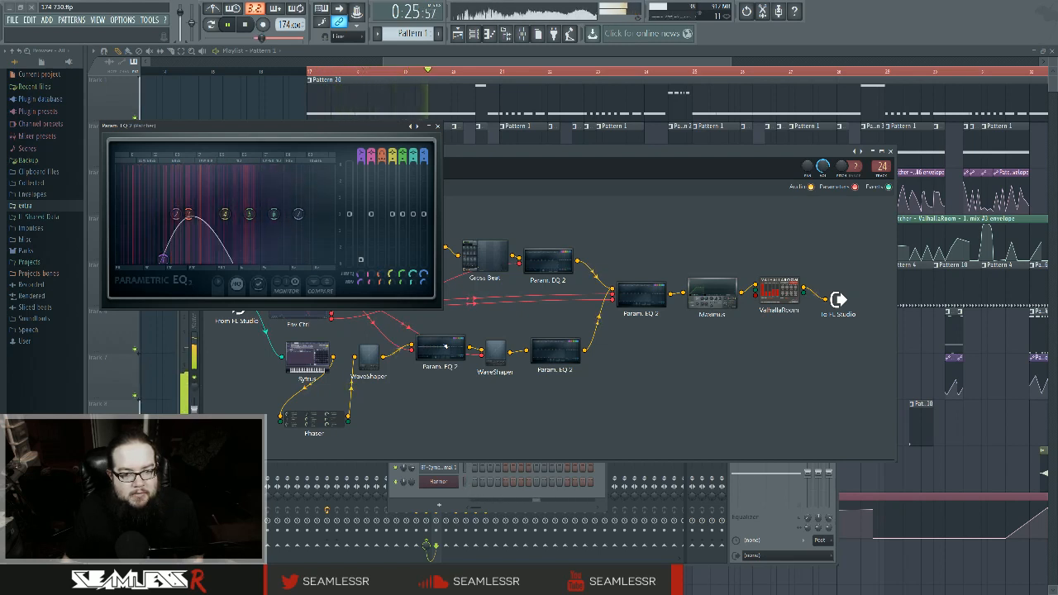
{"action": "key", "text": "space"}
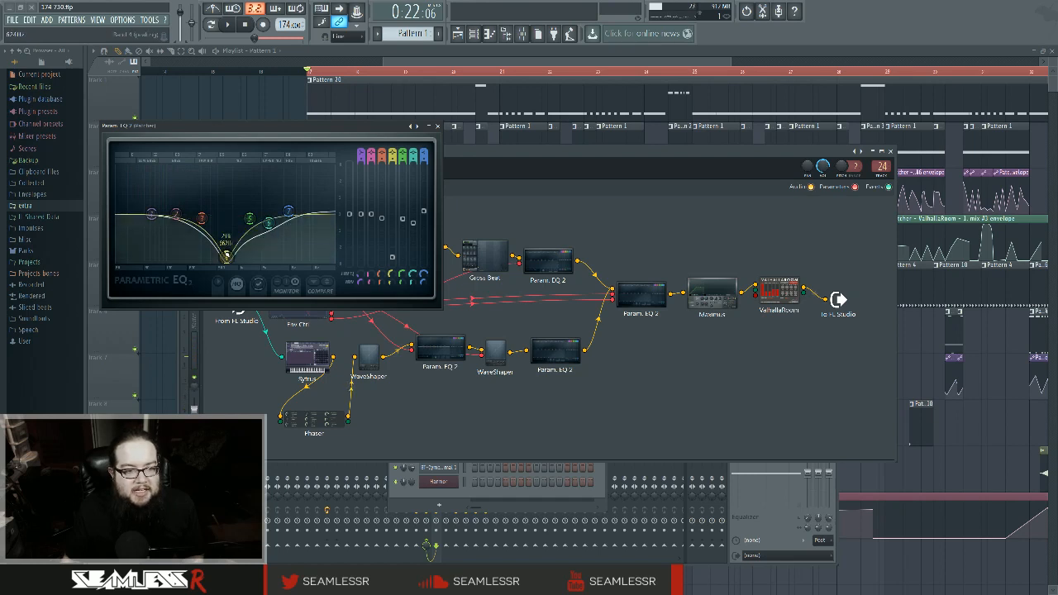
{"action": "left_click", "coordinate": [437, 126]}
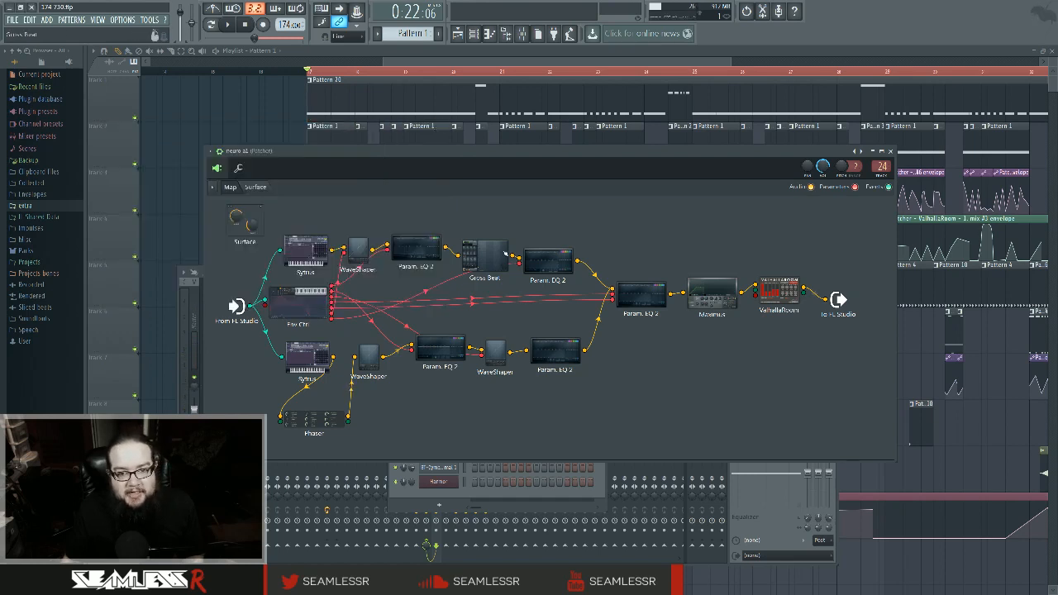
{"action": "left_click", "coordinate": [438, 252]}
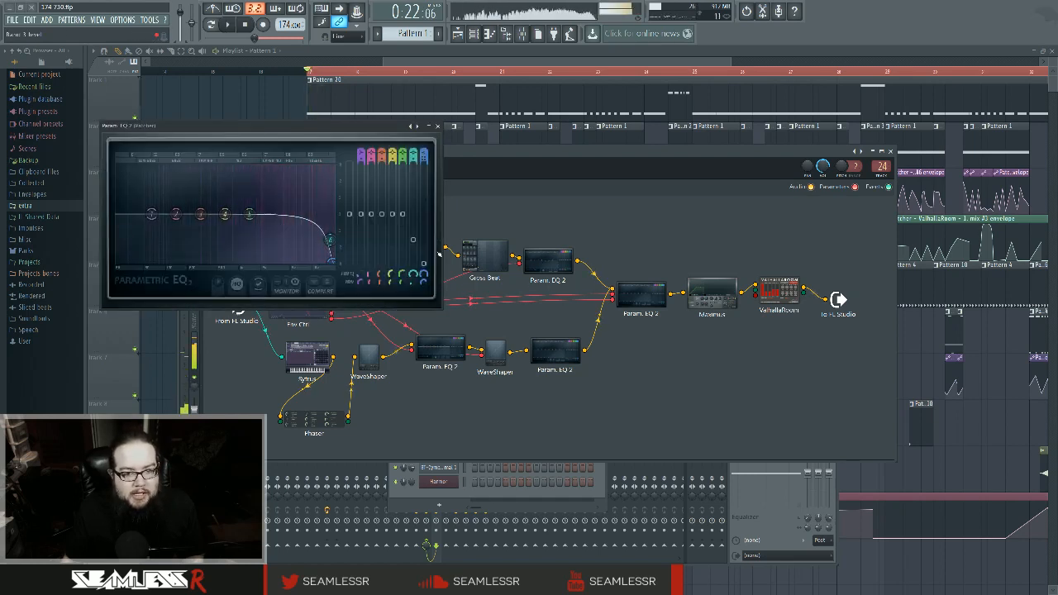
{"action": "left_click", "coordinate": [437, 126]}
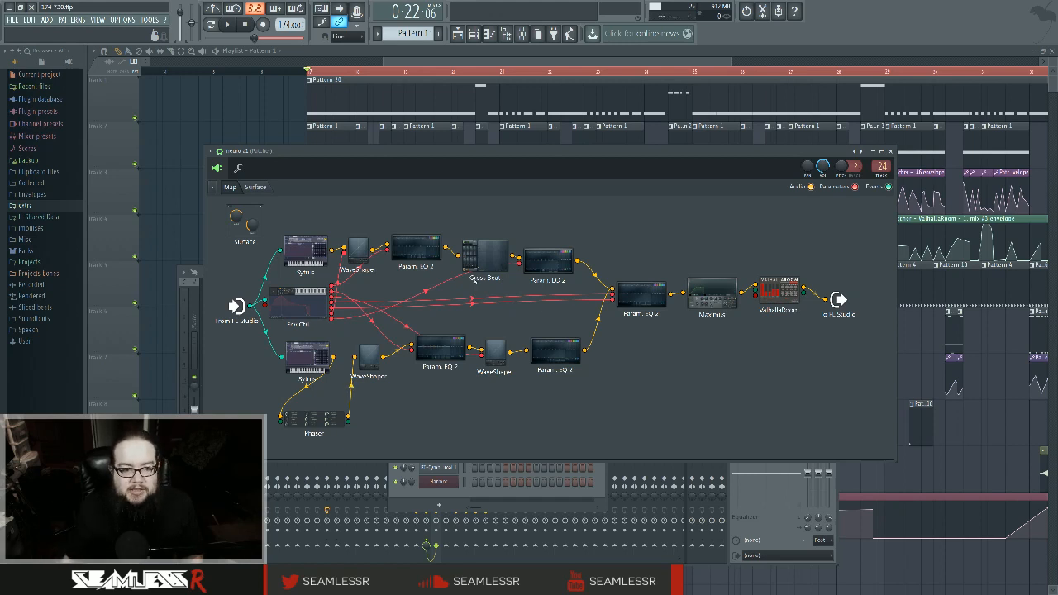
Examine the Modulation X mappings of articulators 7, 1 and 2 in Env Ctrl and the matching envelope clips in the playlist.
{"action": "left_click", "coordinate": [298, 301]}
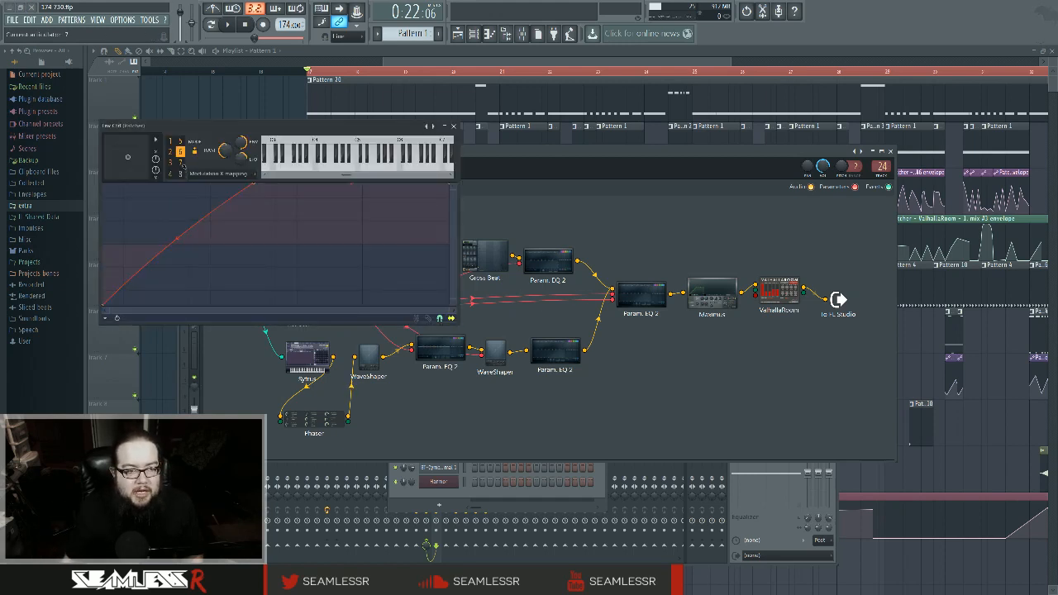
{"action": "left_click", "coordinate": [181, 163]}
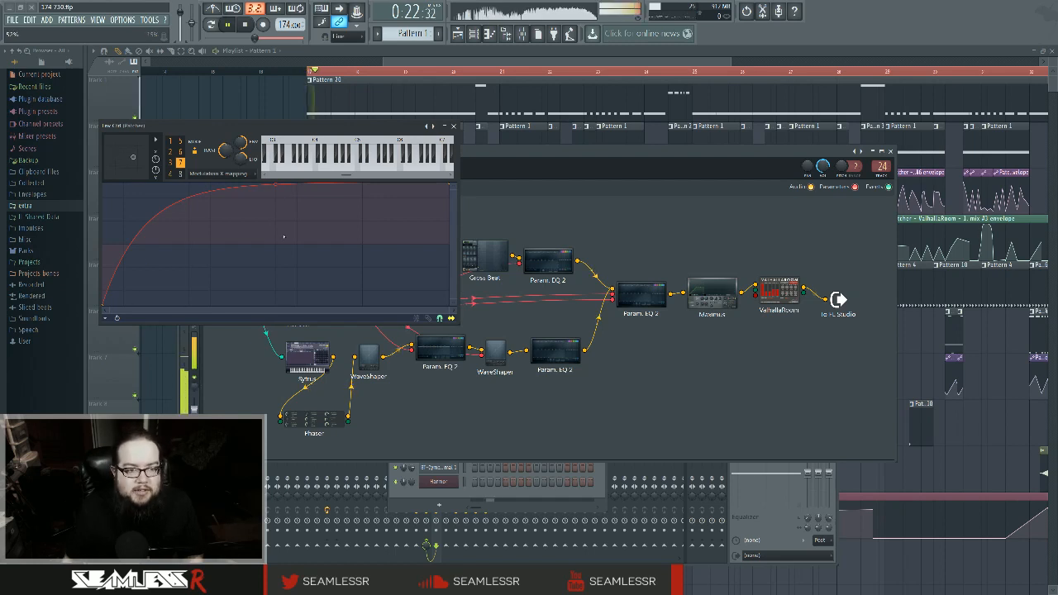
{"action": "left_click", "coordinate": [170, 140]}
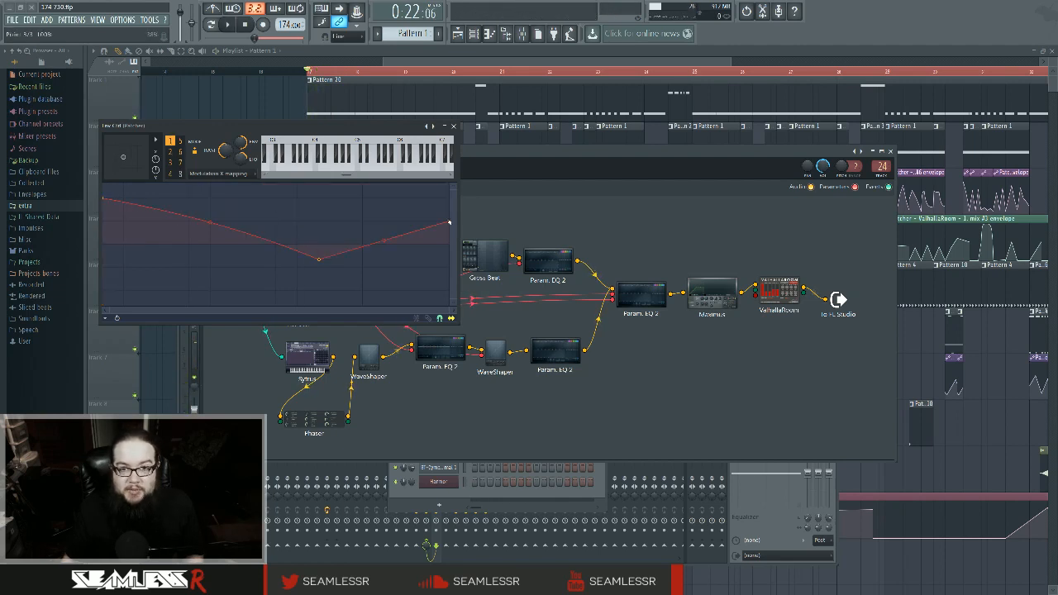
{"action": "left_click", "coordinate": [170, 151]}
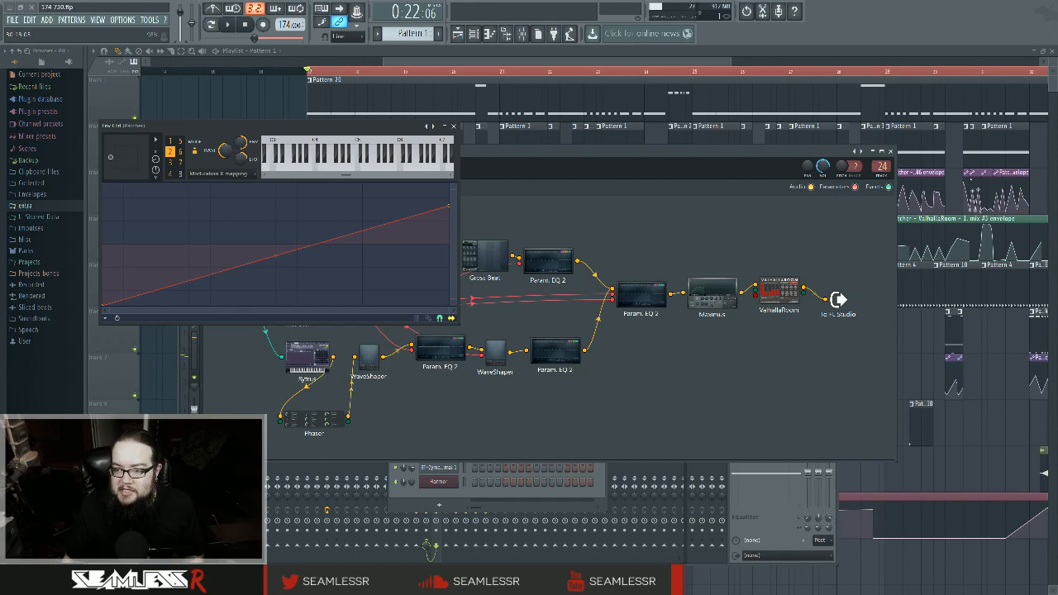
{"action": "left_click_drag", "start_coordinate": [965, 197], "coordinate": [1046, 198]}
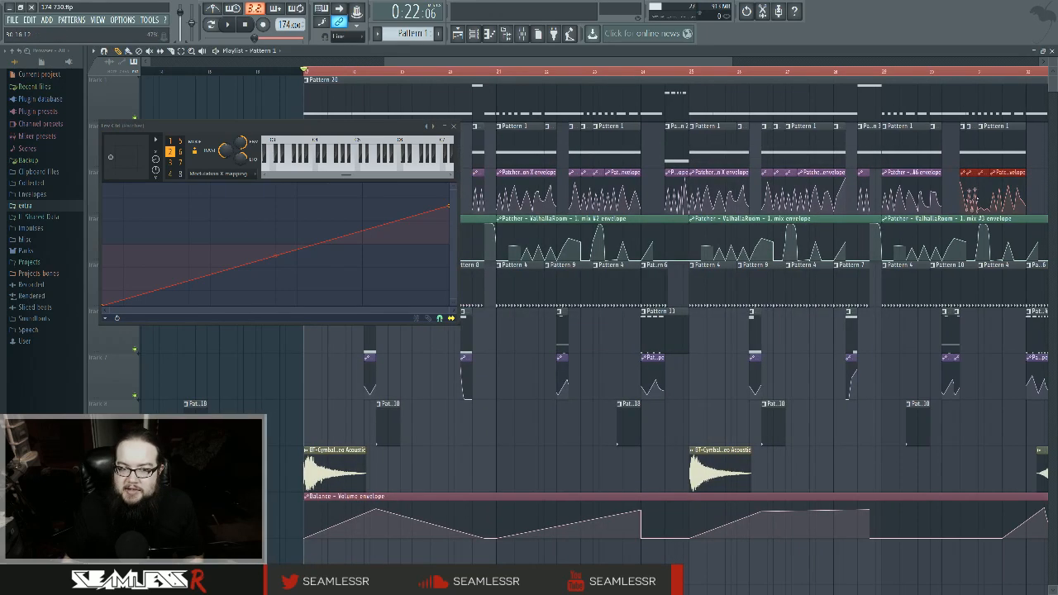
Close Env Ctrl, reopen the neuro a1 Patcher from its channel and move its window slightly lower.
{"action": "left_click", "coordinate": [521, 34]}
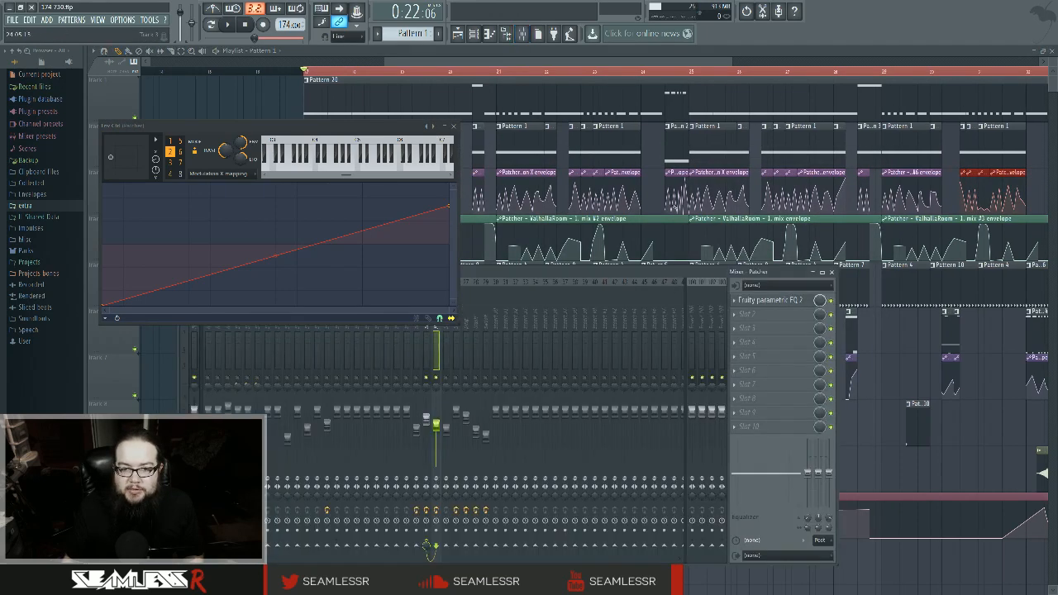
{"action": "left_click", "coordinate": [831, 271]}
{"action": "left_click", "coordinate": [475, 34]}
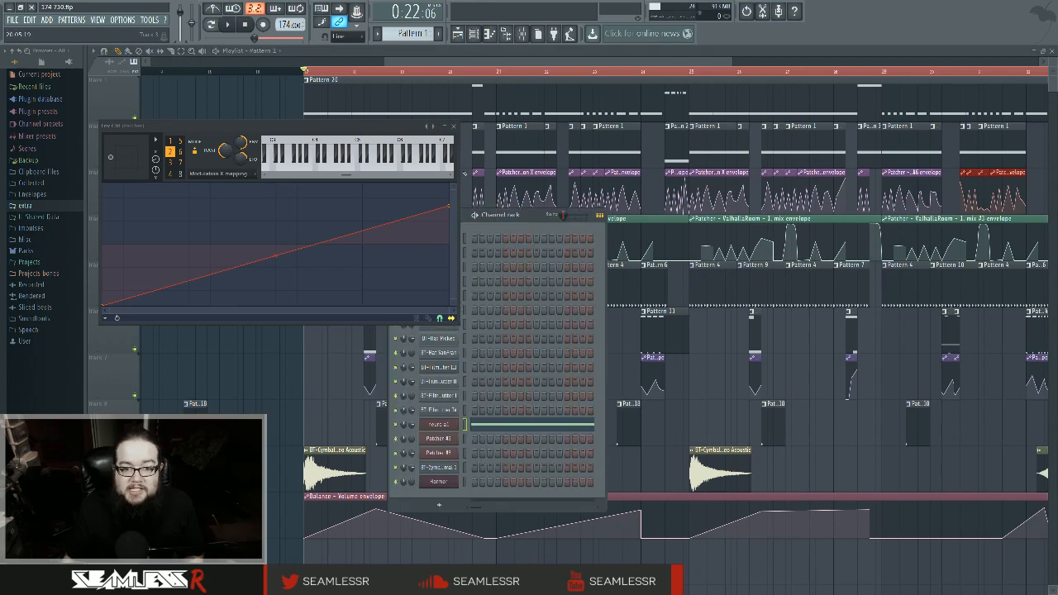
{"action": "left_click", "coordinate": [453, 126]}
{"action": "left_click", "coordinate": [438, 424]}
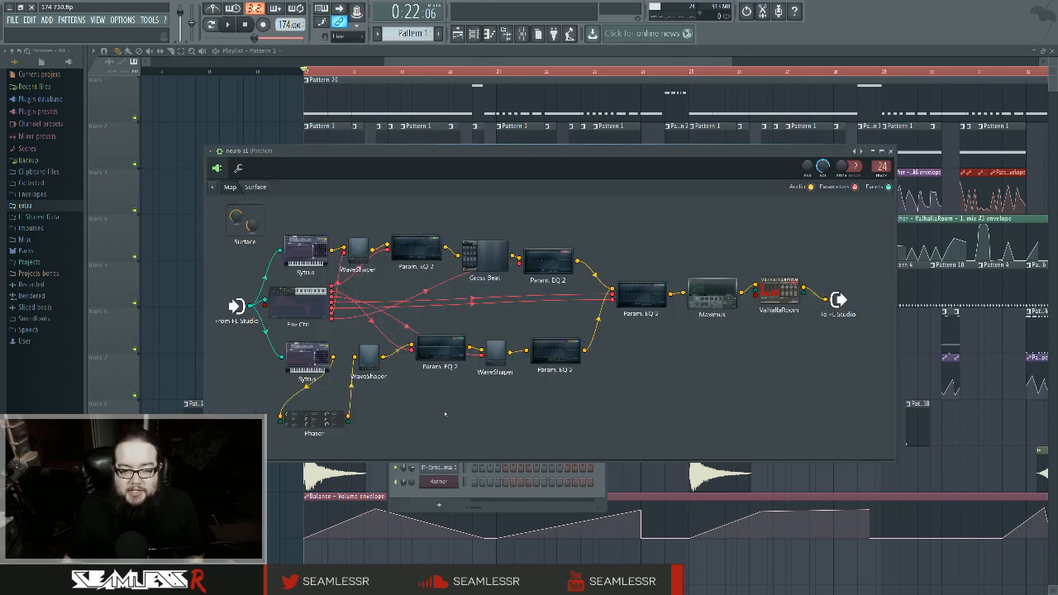
{"action": "mouse_move", "coordinate": [513, 154]}
{"action": "left_mouse_down"}
{"action": "mouse_move", "coordinate": [499, 207]}
{"action": "mouse_move", "coordinate": [512, 228]}
{"action": "mouse_move", "coordinate": [504, 169]}
{"action": "left_mouse_up"}
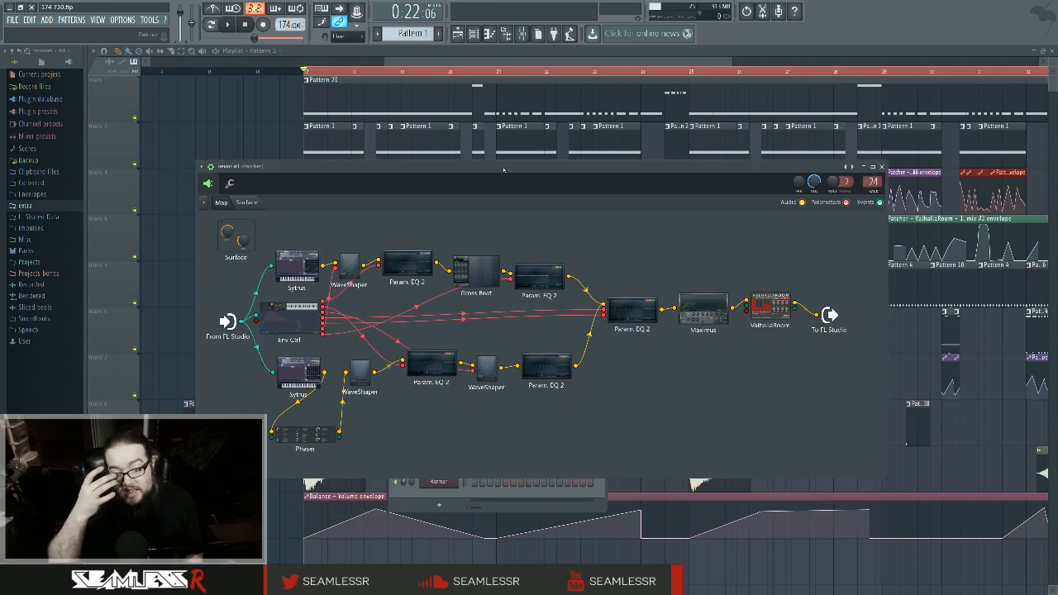
Open the lower layer's Phaser and add a Param. EQ 2 fed from the Phaser's output.
{"action": "left_click", "coordinate": [316, 433]}
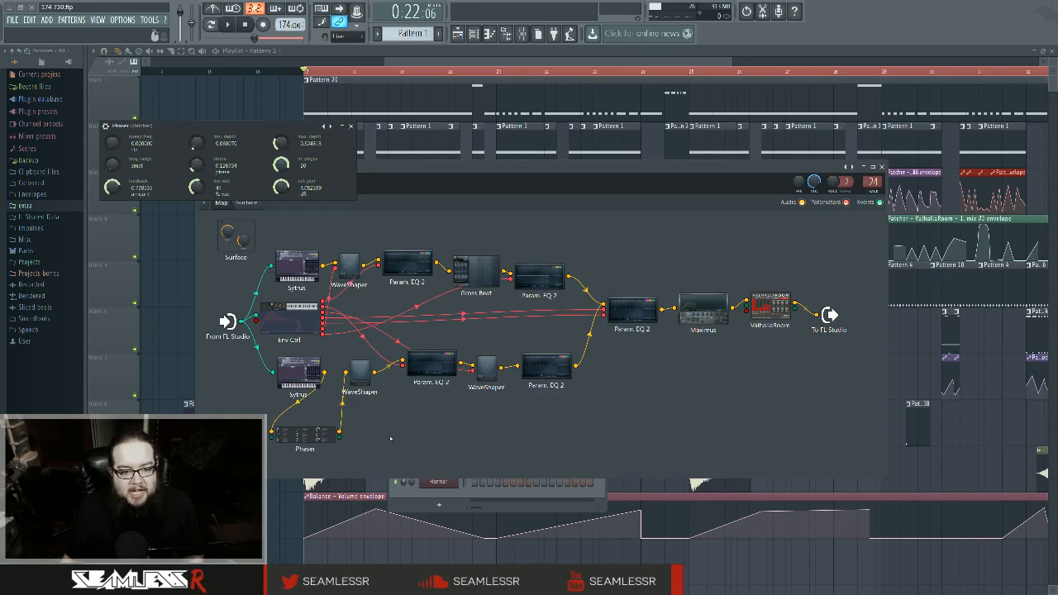
{"action": "key", "text": "F8"}
{"action": "left_click_drag", "start_coordinate": [563, 276], "coordinate": [429, 438]}
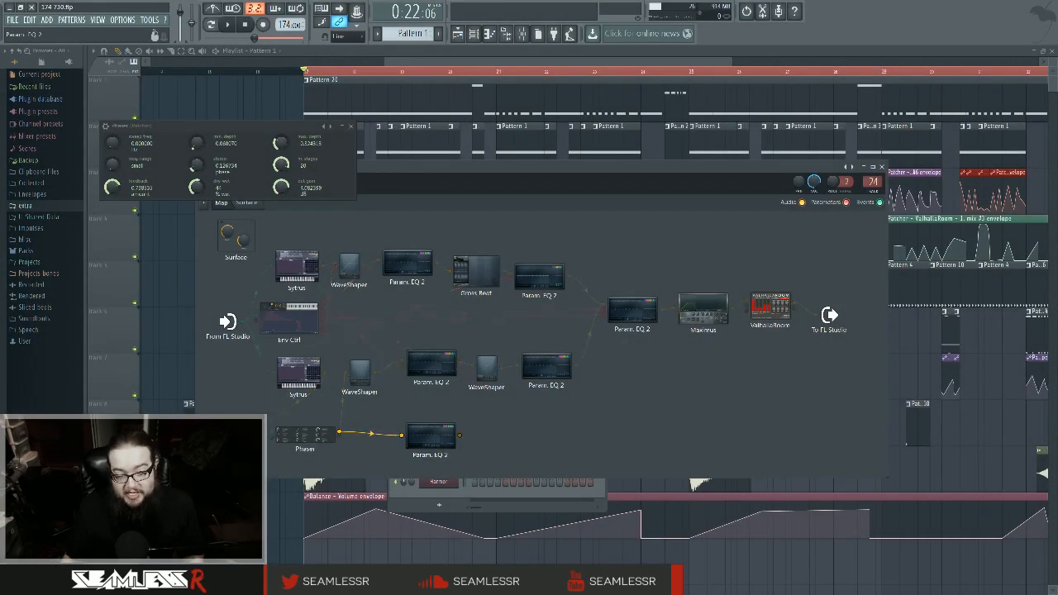
Raise the main level of the Param. EQ 2 after the Phaser and examine the phased signal's spectrum during playback.
{"action": "left_click", "coordinate": [418, 436]}
{"action": "key", "text": "space"}
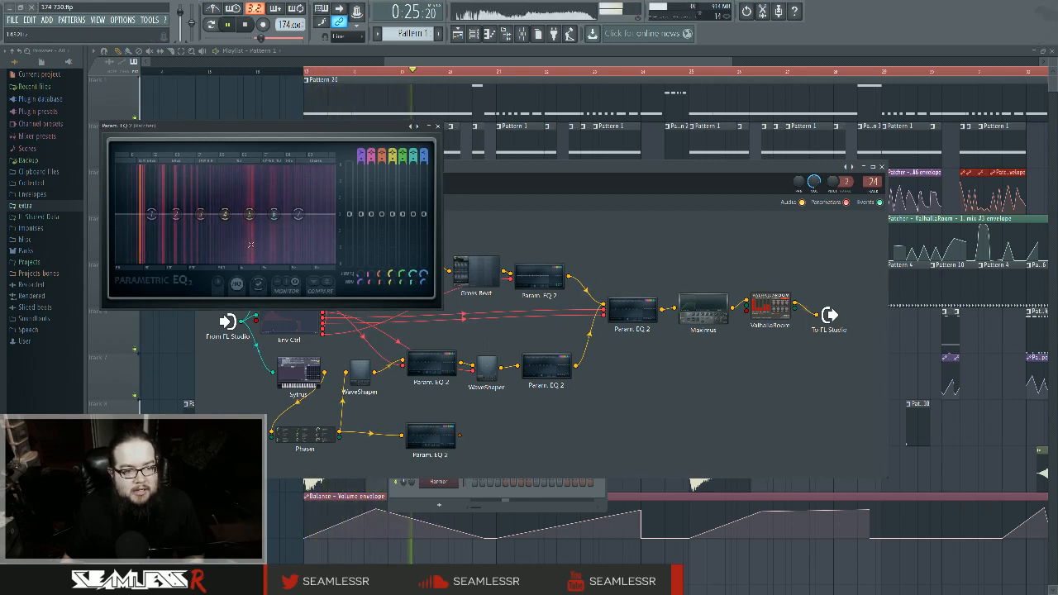
{"action": "key", "text": "space"}
{"action": "left_click_drag", "start_coordinate": [349, 214], "coordinate": [350, 176]}
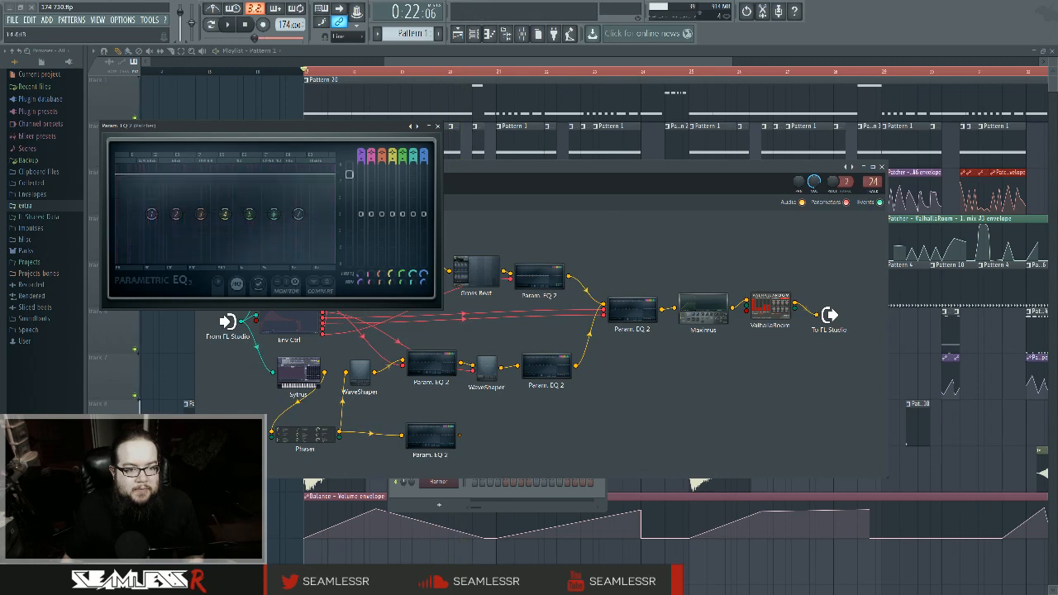
{"action": "key", "text": "space"}
{"action": "key", "text": "space"}
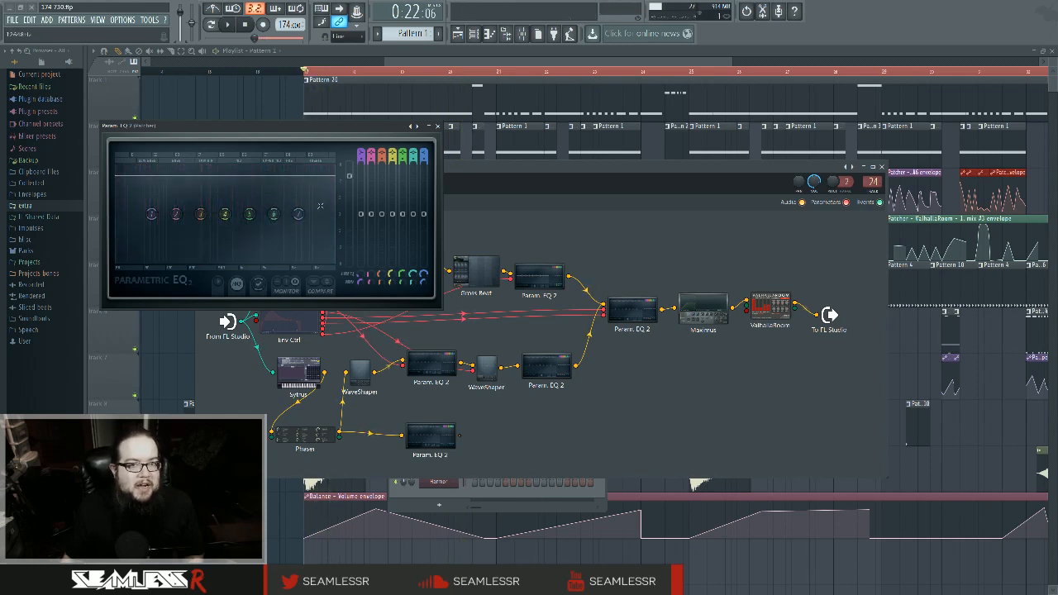
{"action": "key", "text": "space"}
{"action": "key", "text": "space"}
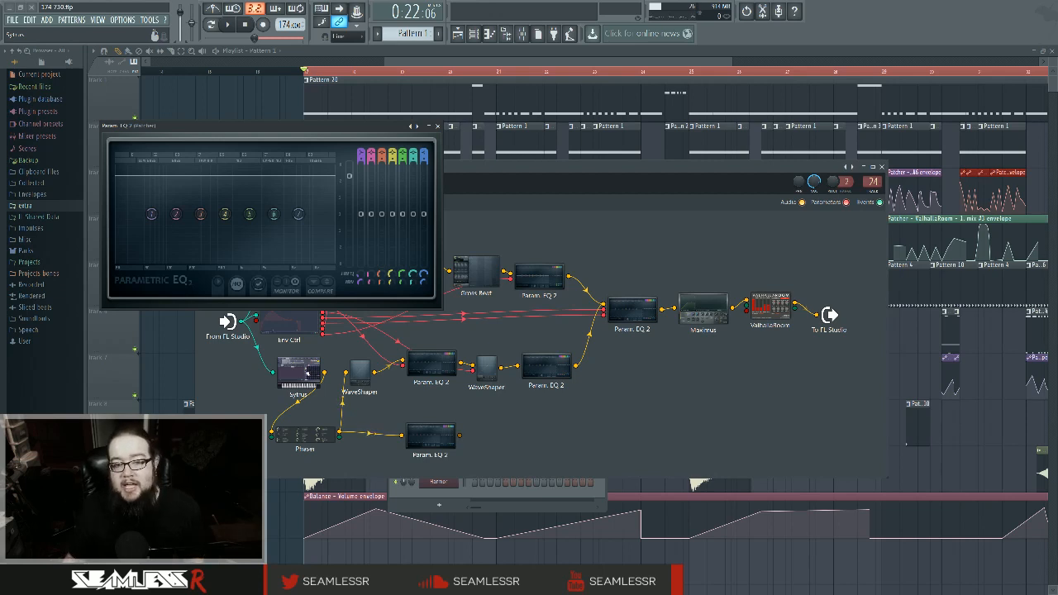
Disconnect the added Param. EQ 2 from the Phaser and delete it from the Patcher map.
{"action": "right_click", "coordinate": [401, 435]}
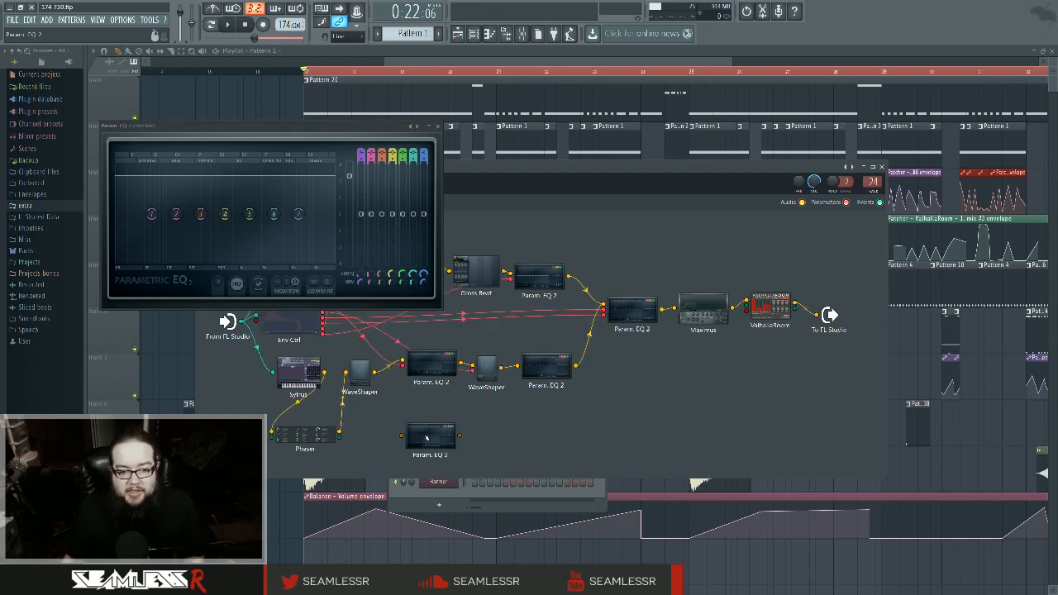
{"action": "right_click", "coordinate": [426, 427]}
{"action": "left_click", "coordinate": [453, 443]}
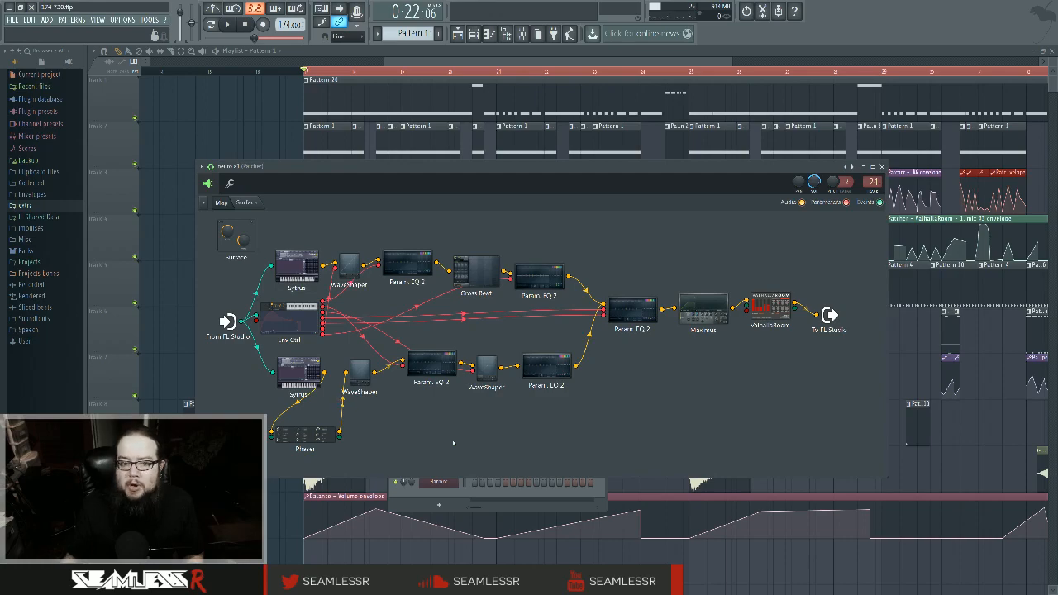
Set the playlist's playback position to bar 28 and reopen the neuro a1 Patcher.
{"action": "left_click", "coordinate": [897, 345]}
{"action": "left_click_drag", "start_coordinate": [879, 342], "coordinate": [617, 342]}
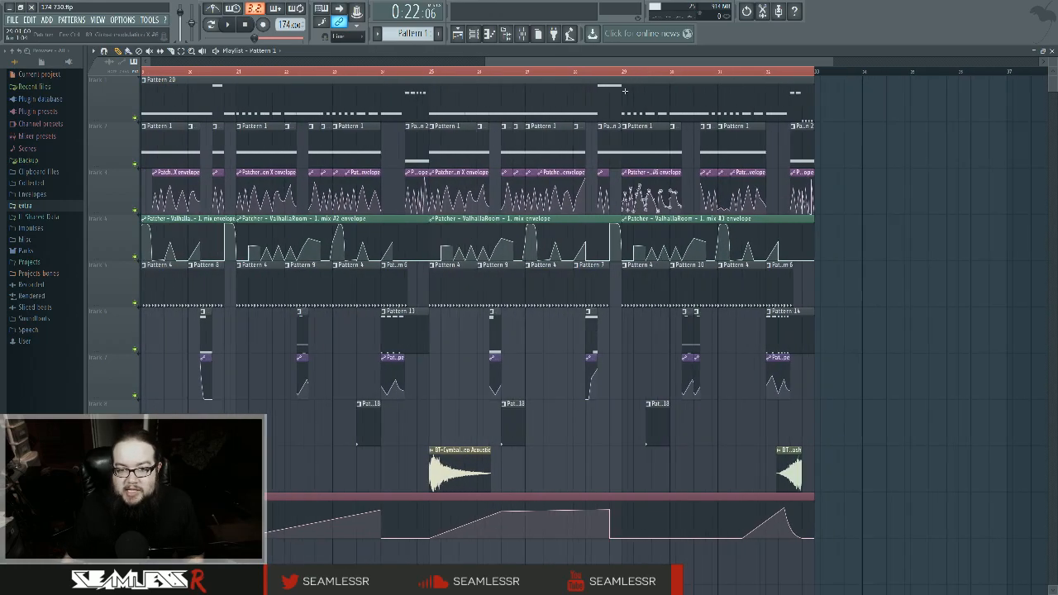
{"action": "left_click", "coordinate": [574, 73]}
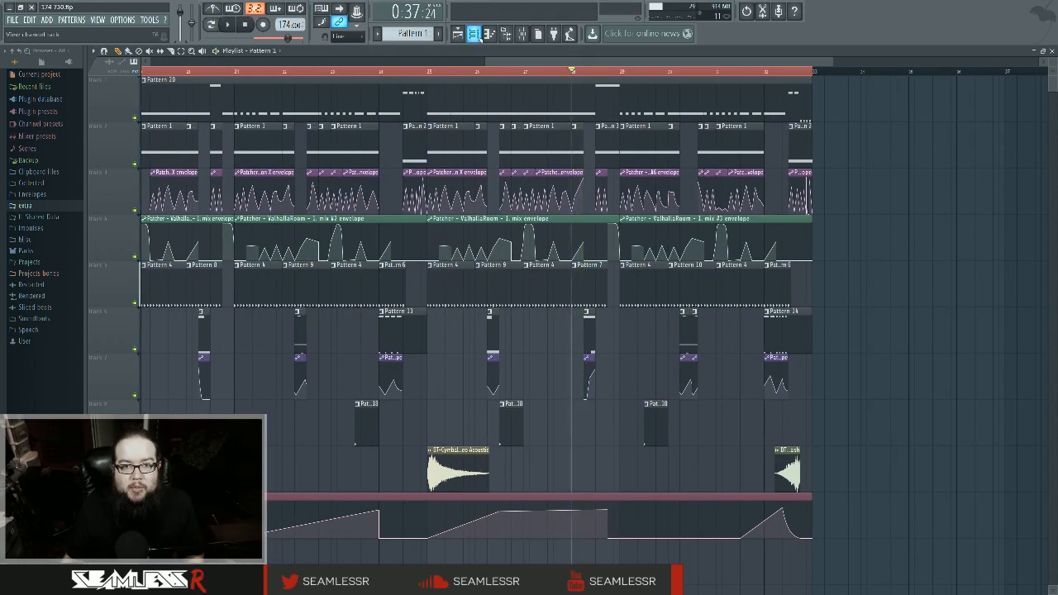
{"action": "left_click", "coordinate": [521, 34]}
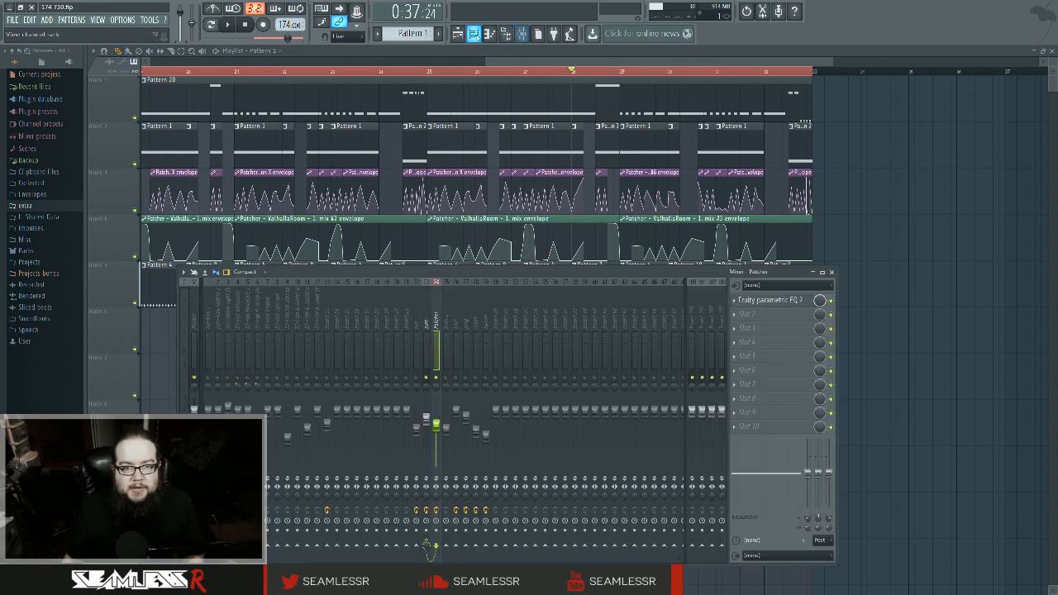
{"action": "left_click", "coordinate": [473, 33]}
{"action": "left_click", "coordinate": [439, 423]}
Examine the lower layer's last Param. EQ 2 during playback from the new position, and close the EQ.
{"action": "left_click", "coordinate": [537, 367]}
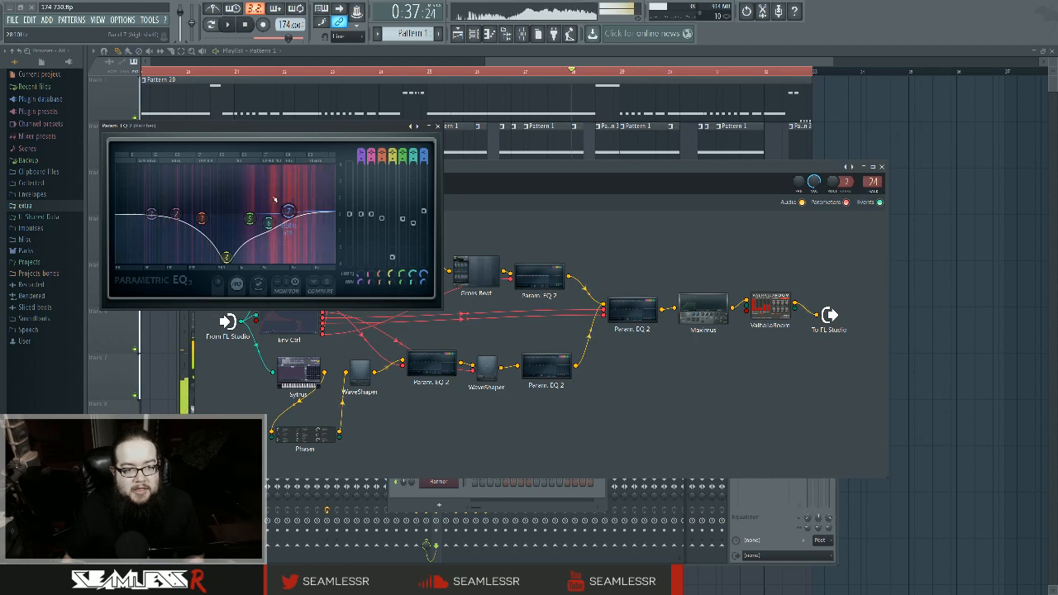
{"action": "key", "text": "space"}
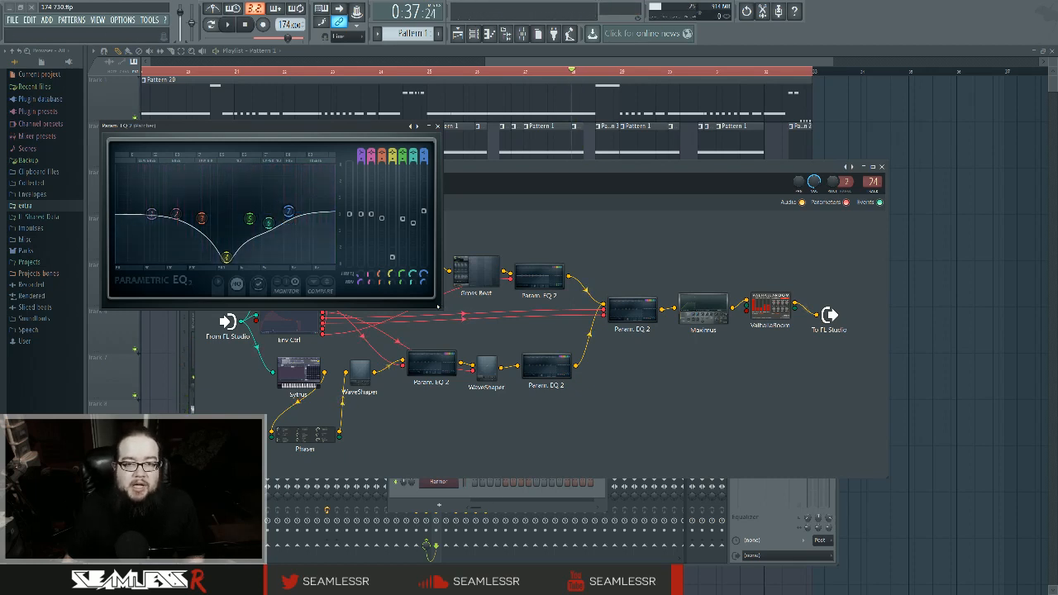
{"action": "left_click", "coordinate": [437, 125]}
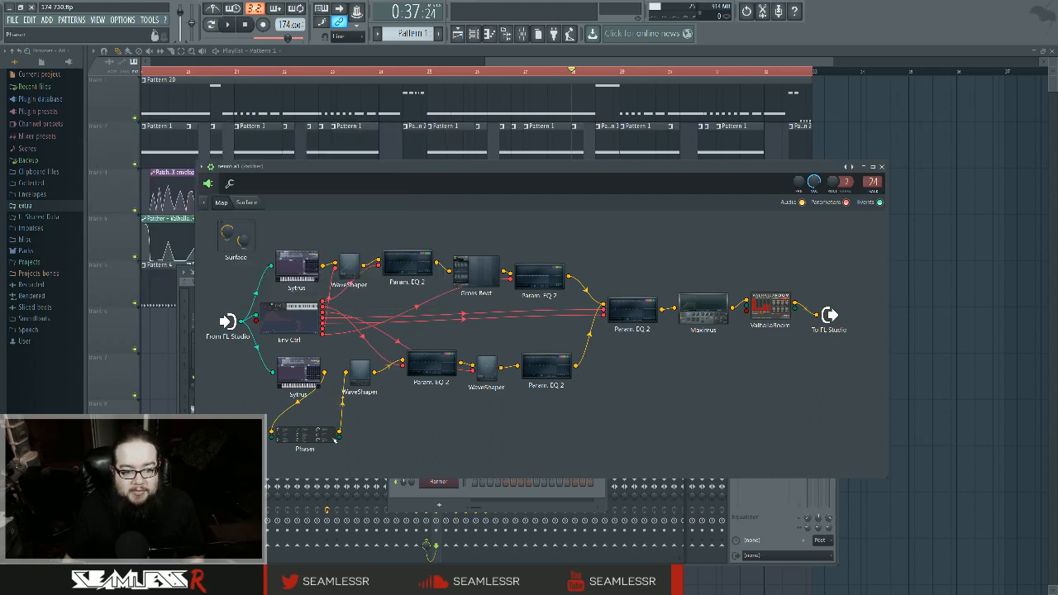
Shift the Phaser module slightly, audition the layers, and examine the Param. EQ 2 after Gross Beat during playback.
{"action": "left_click_drag", "start_coordinate": [303, 434], "coordinate": [327, 434]}
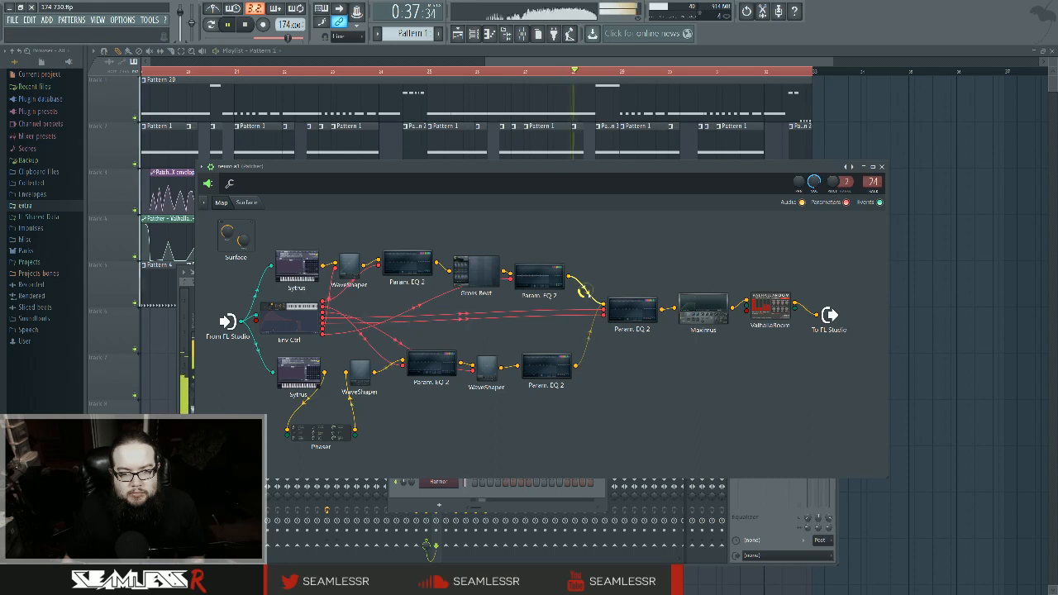
{"action": "key", "text": "space"}
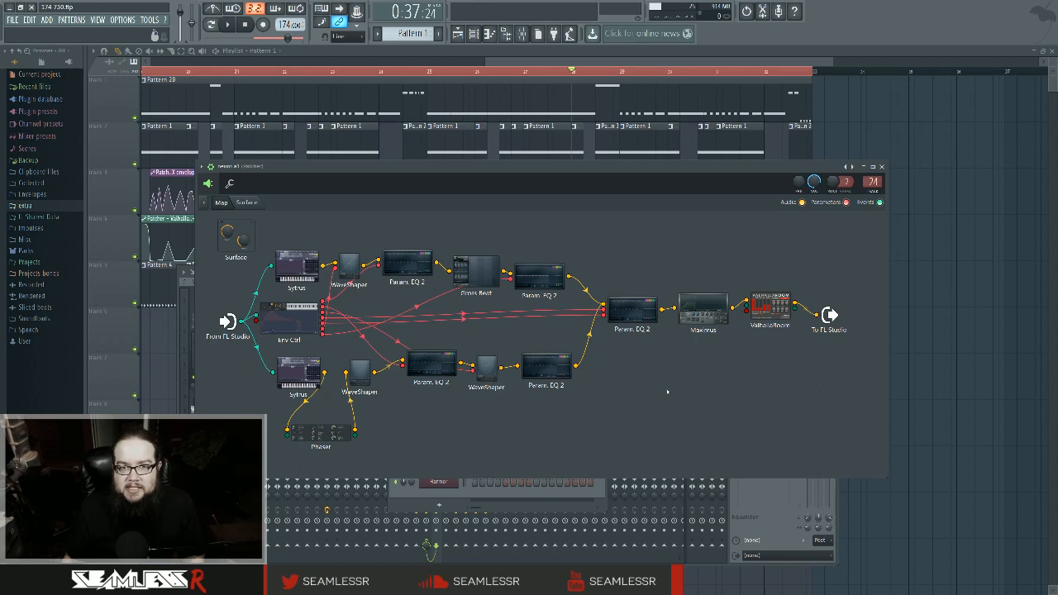
{"action": "left_click", "coordinate": [545, 284]}
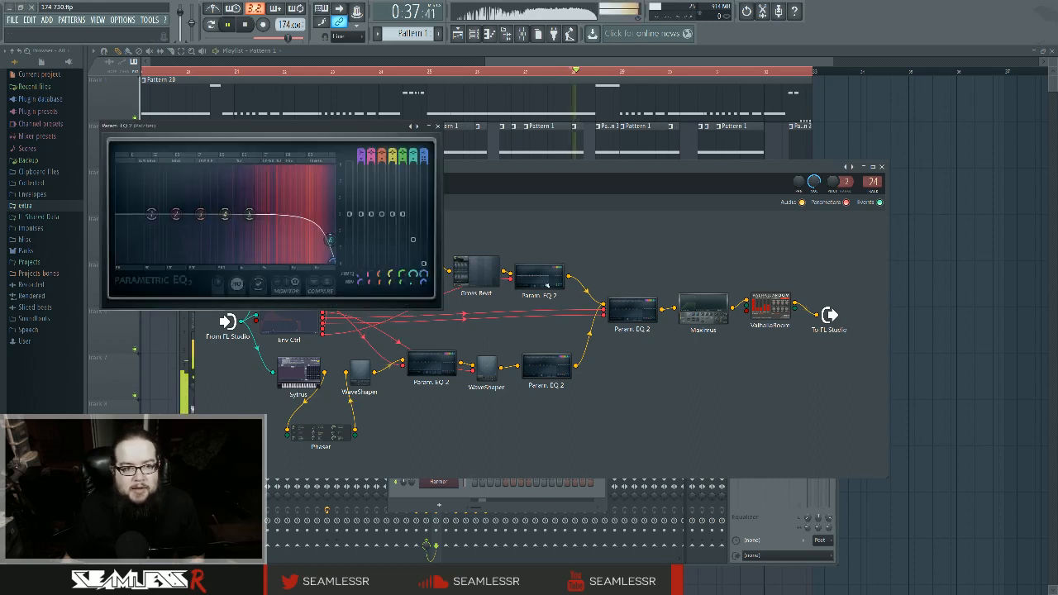
Examine the Param. EQ 2 where both layers merge before Maximus during playback, and stop playback.
{"action": "left_click", "coordinate": [625, 307]}
{"action": "key", "text": "space"}
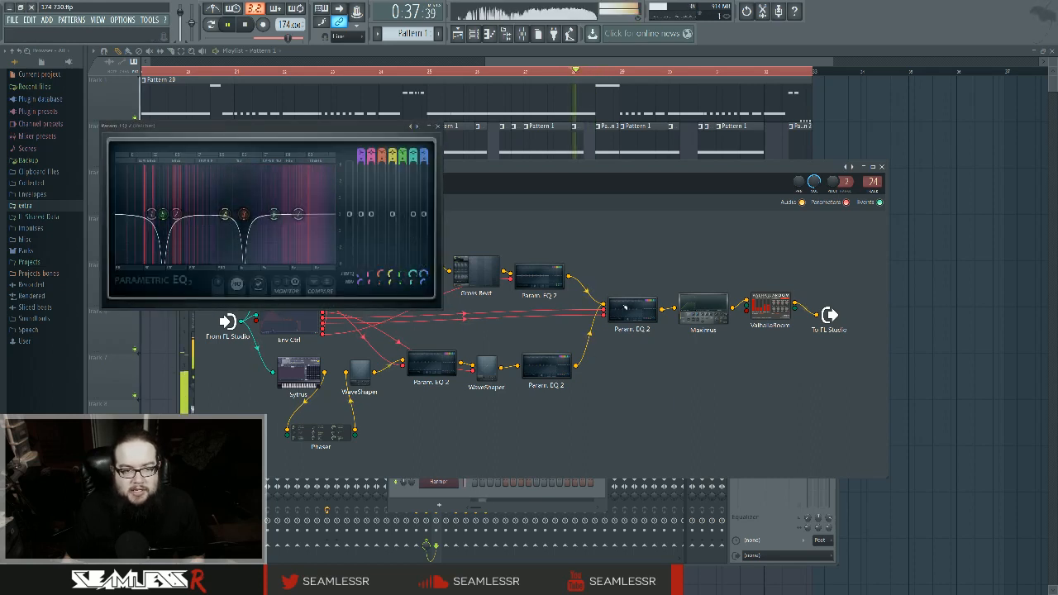
{"action": "key", "text": "space"}
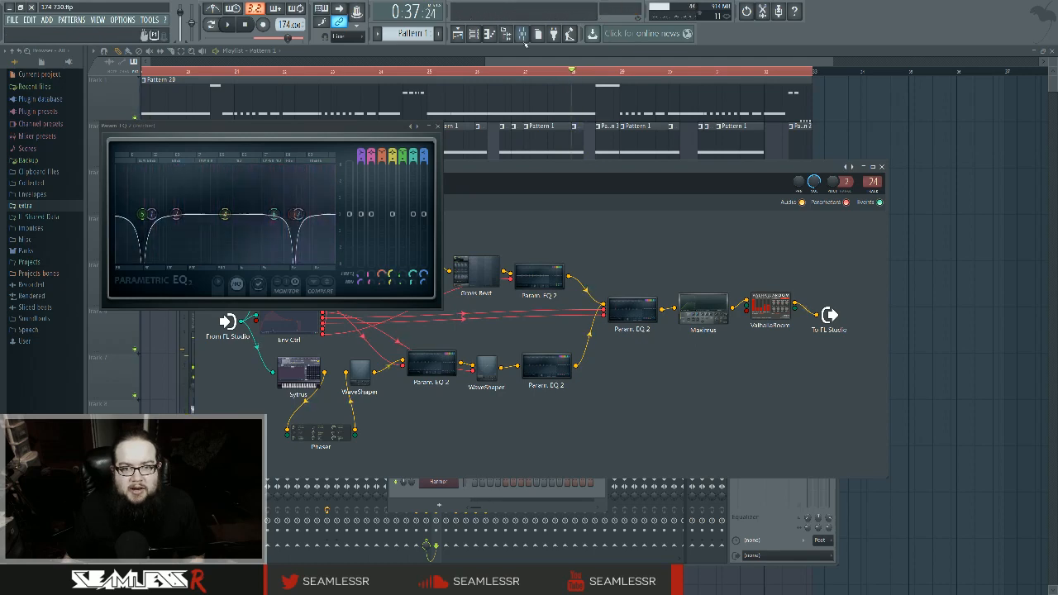
Close the EQ and examine the recorded spectrogram in Edison on the Master mixer track, closing Edison when done.
{"action": "left_click", "coordinate": [522, 33]}
{"action": "left_click", "coordinate": [437, 125]}
{"action": "left_click", "coordinate": [194, 307]}
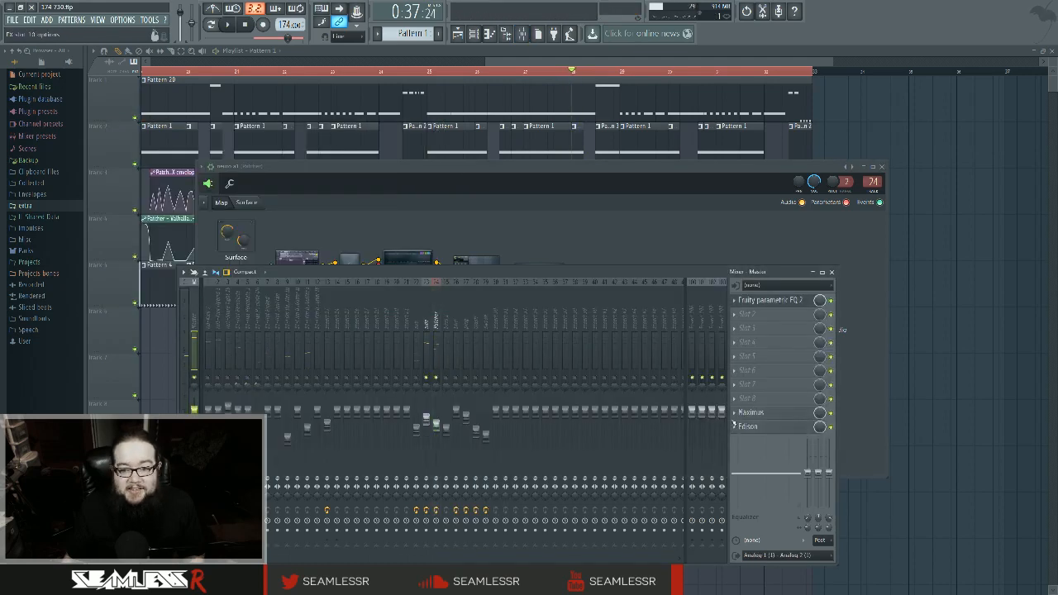
{"action": "left_click", "coordinate": [749, 426]}
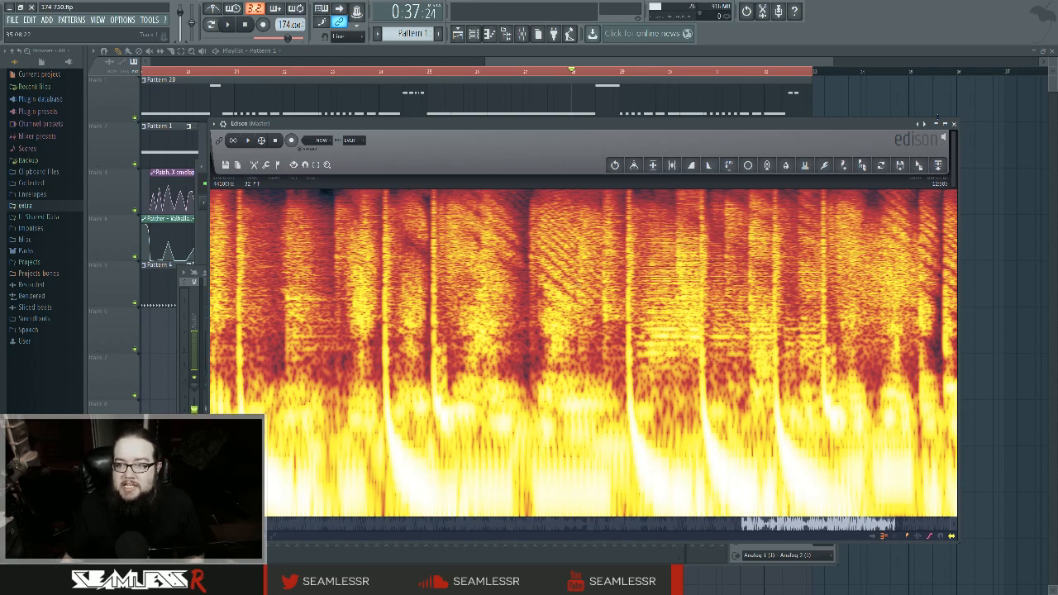
{"action": "left_click", "coordinate": [953, 123]}
Return to the neuro a1 Patcher map and examine the upper layer's Gross Beat time envelope, closing it when done.
{"action": "left_click", "coordinate": [366, 170]}
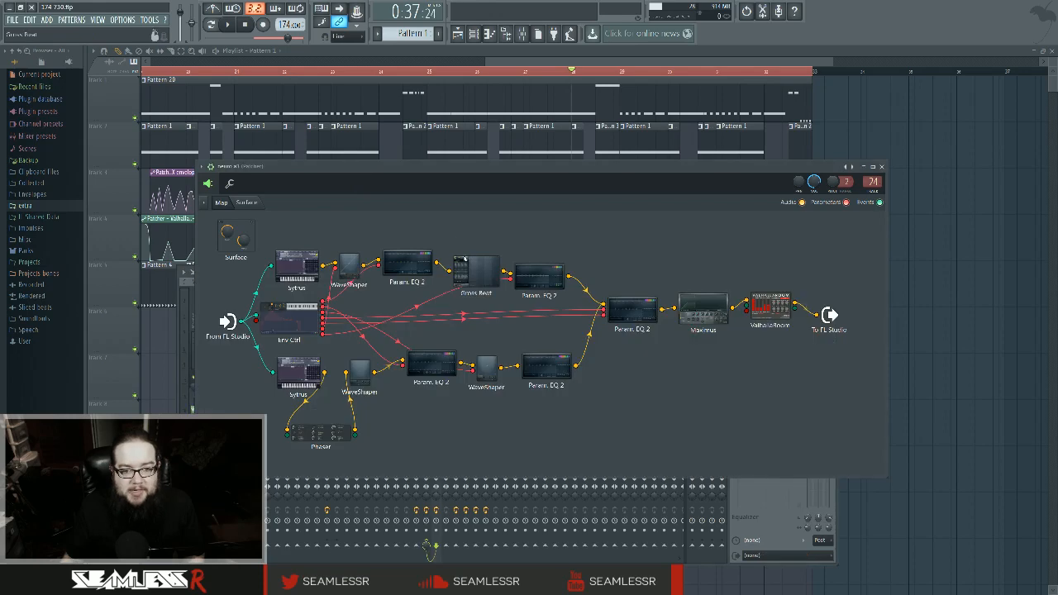
{"action": "left_click", "coordinate": [469, 259]}
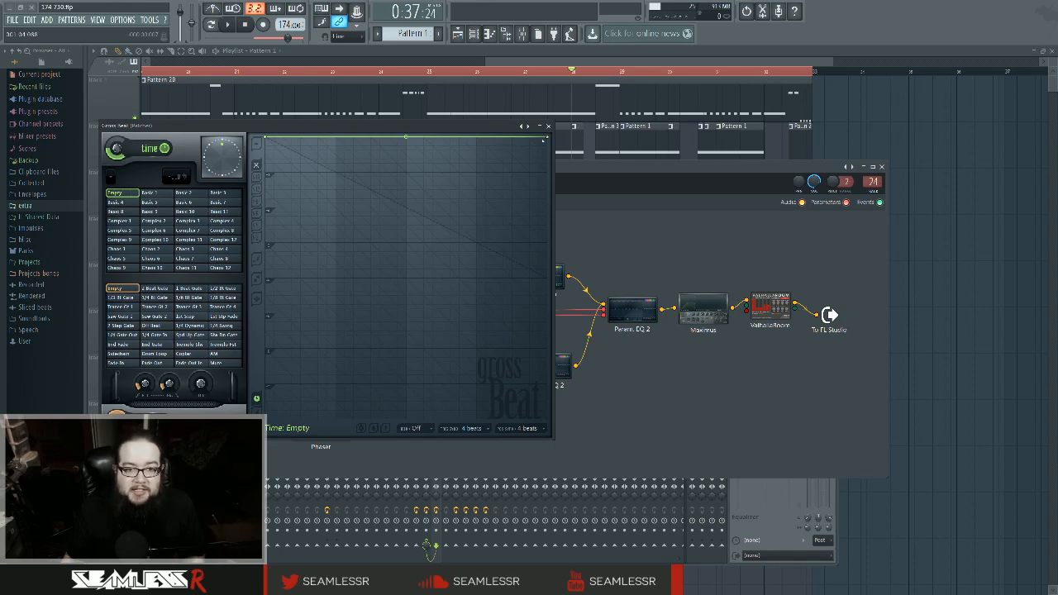
{"action": "left_click", "coordinate": [549, 127]}
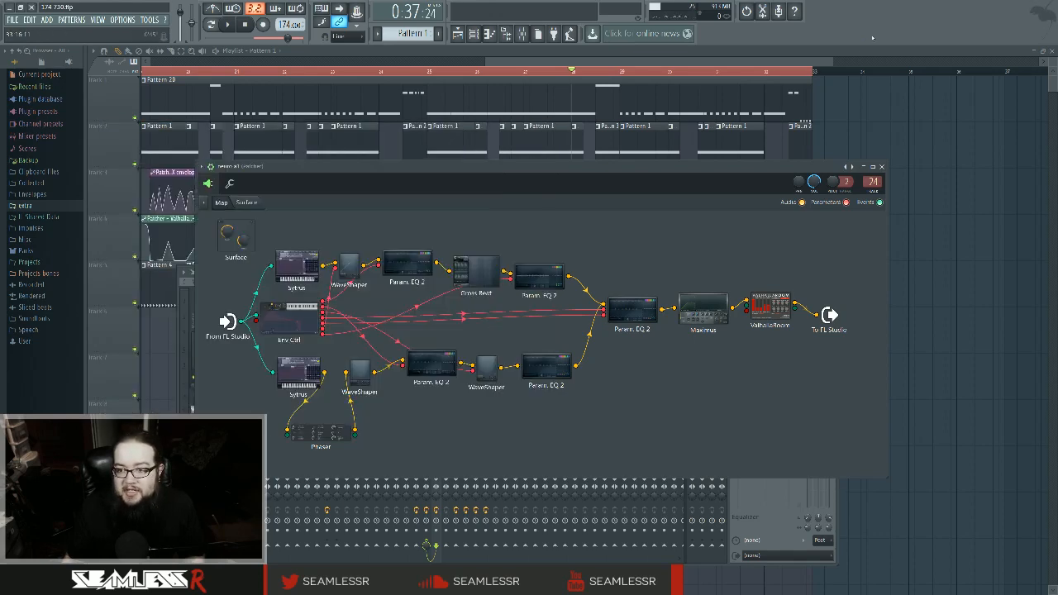
Close the neuro a1 Patcher, add a new Patcher instrument channel, and place Harmor in its map.
{"action": "left_click", "coordinate": [881, 166]}
{"action": "key", "text": "F8"}
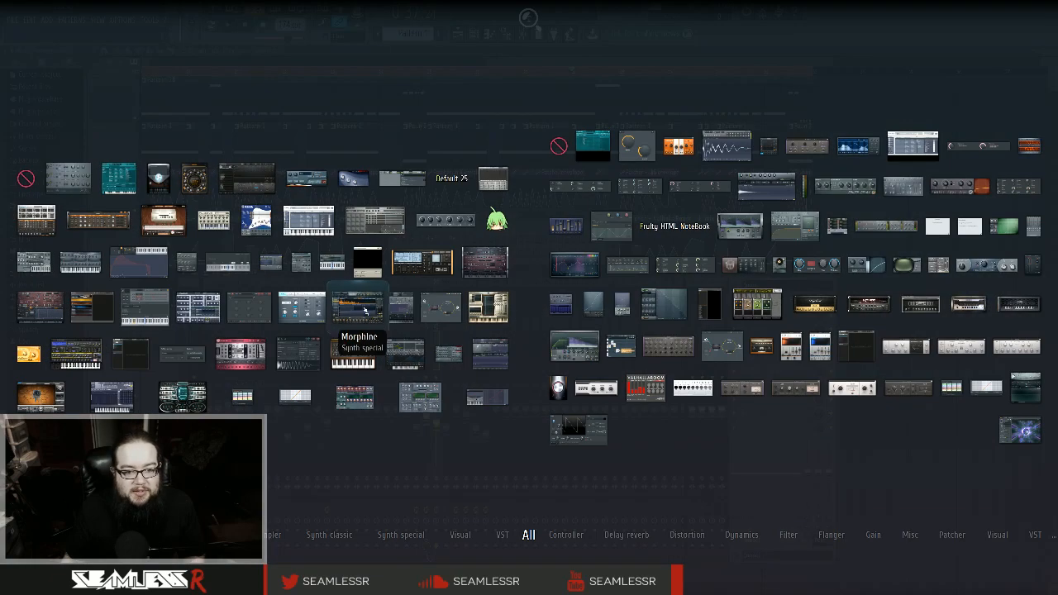
{"action": "left_click_drag", "start_coordinate": [439, 309], "coordinate": [909, 64]}
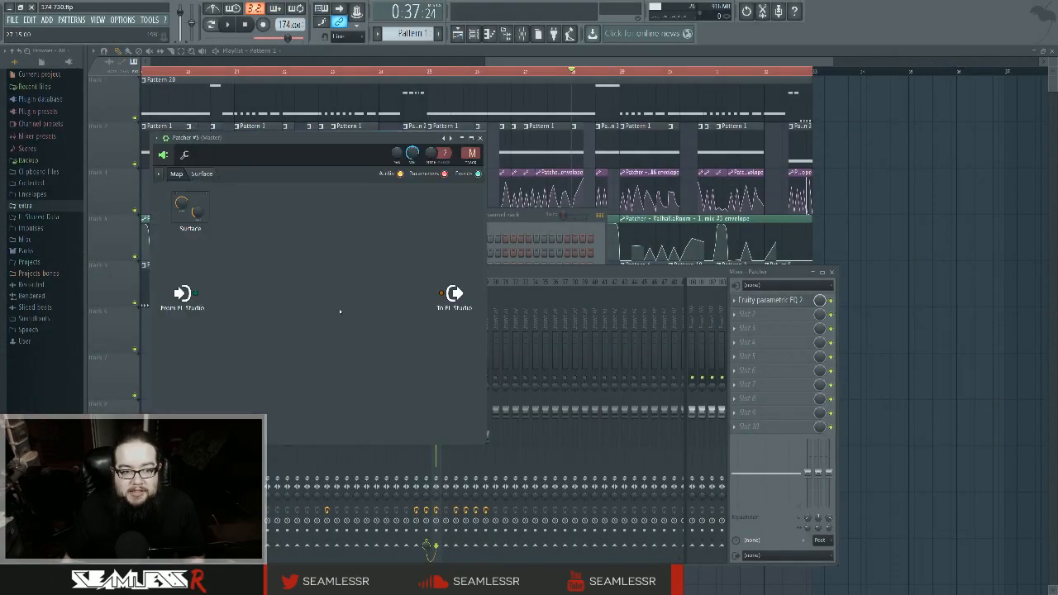
{"action": "key", "text": "F8"}
{"action": "left_click_drag", "start_coordinate": [41, 307], "coordinate": [285, 290]}
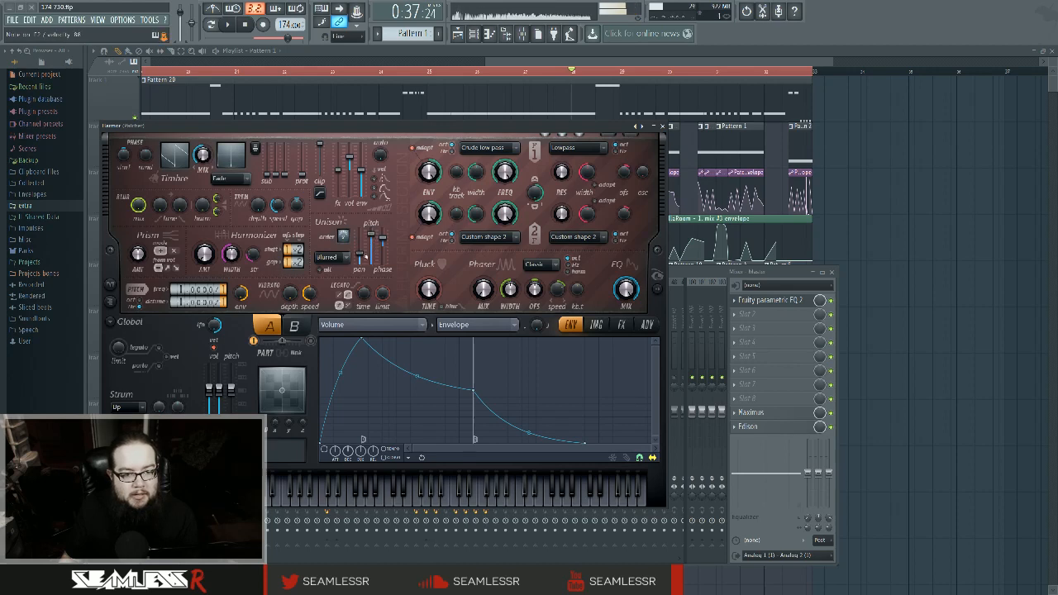
Activate Harmor's unison pitch thickness articulation with a short falling envelope, and close Harmor.
{"action": "right_click", "coordinate": [369, 234]}
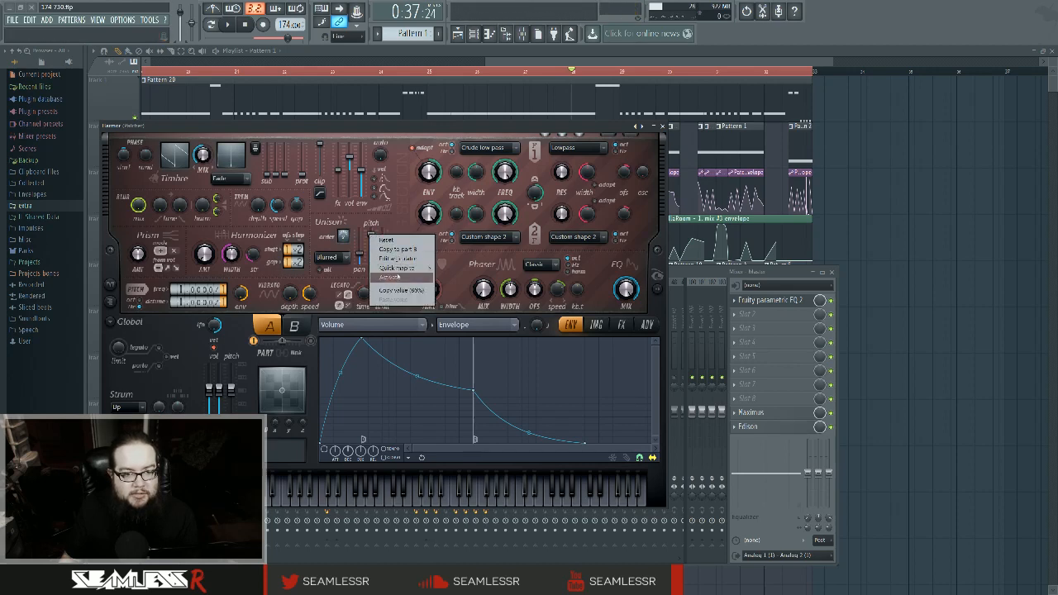
{"action": "left_click", "coordinate": [392, 277]}
{"action": "right_click", "coordinate": [372, 239]}
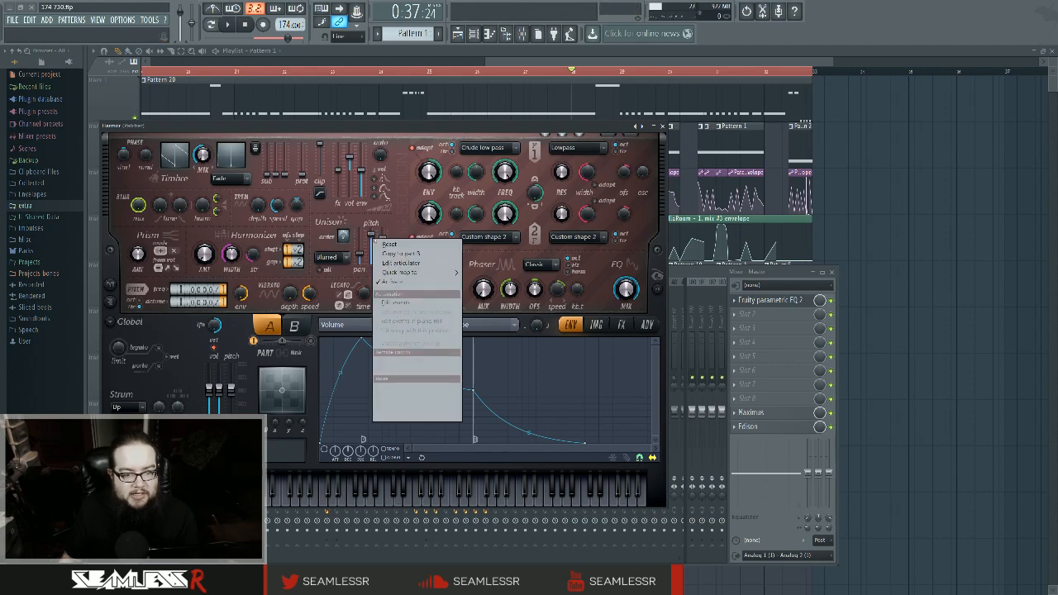
{"action": "left_click", "coordinate": [411, 265]}
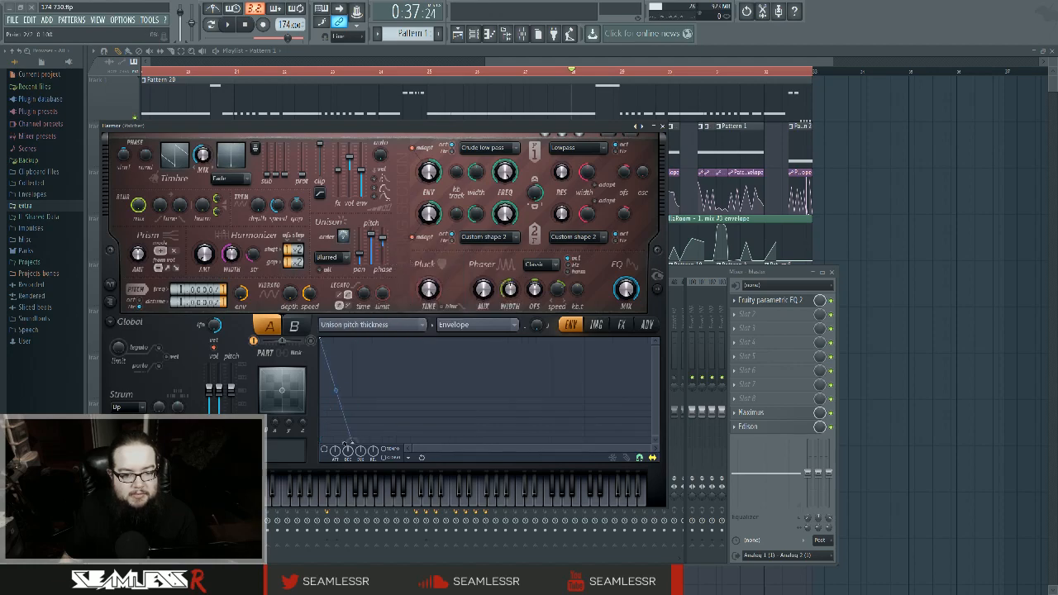
{"action": "left_click", "coordinate": [662, 126]}
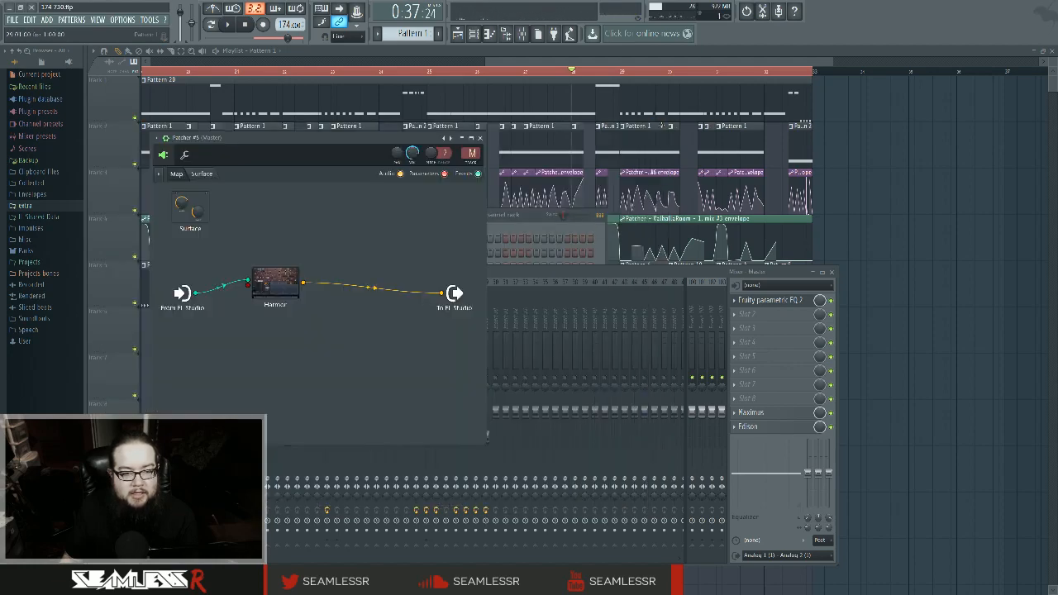
Insert Gross Beat between Harmor and the output of the new Patcher, and clear the windows to leave the channel rack showing.
{"action": "key", "text": "F8"}
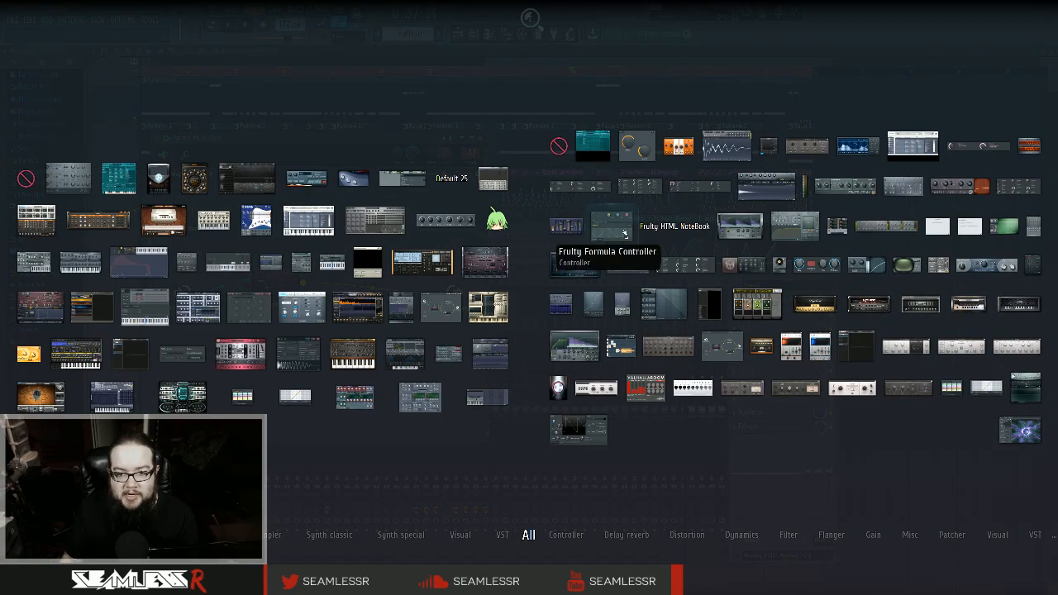
{"action": "left_click", "coordinate": [682, 291]}
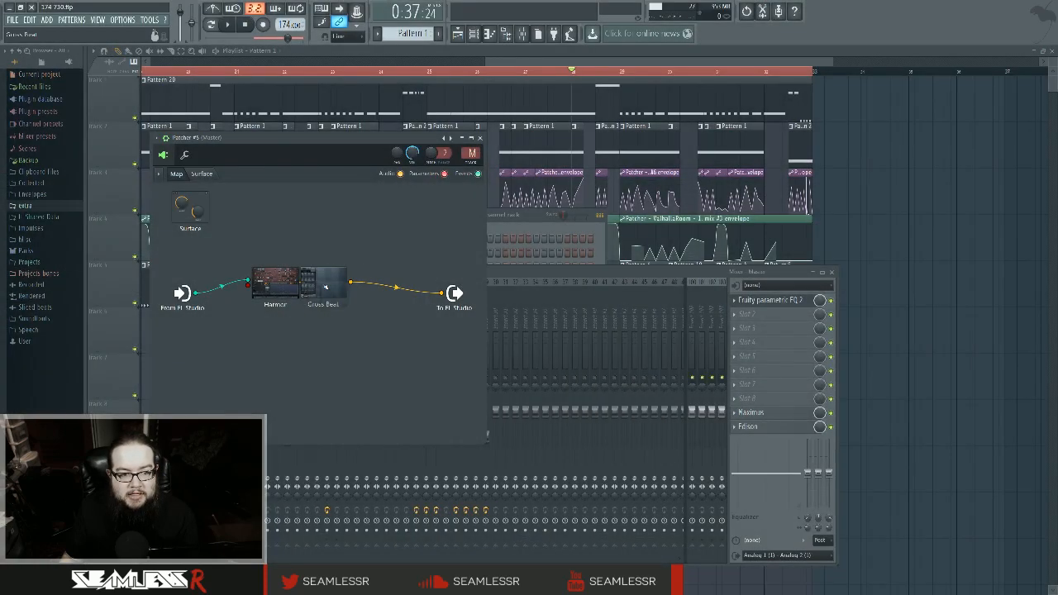
{"action": "key", "text": "F6"}
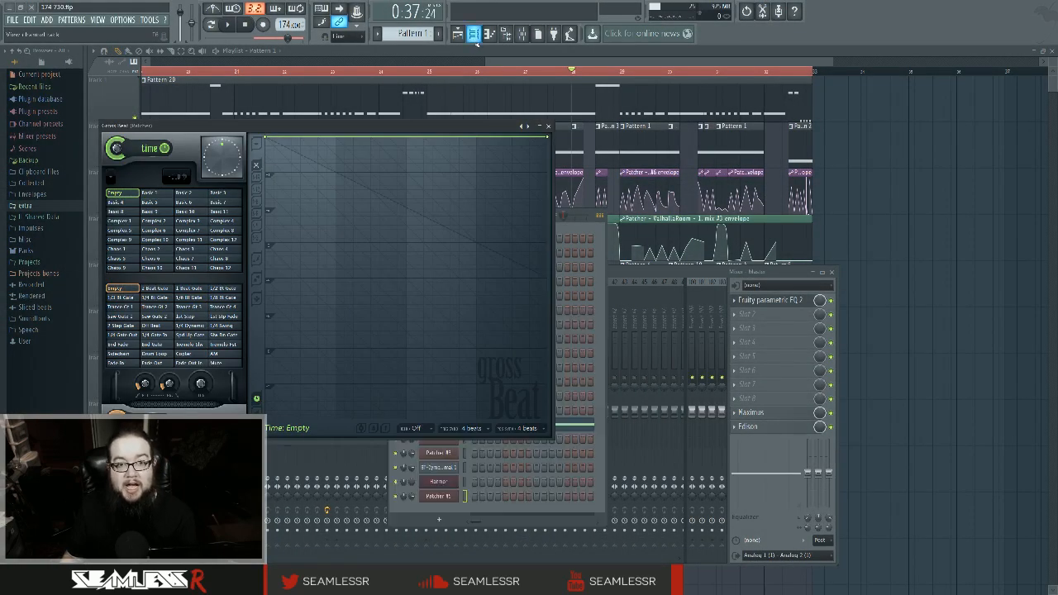
{"action": "key", "text": "F9"}
{"action": "left_click", "coordinate": [548, 127]}
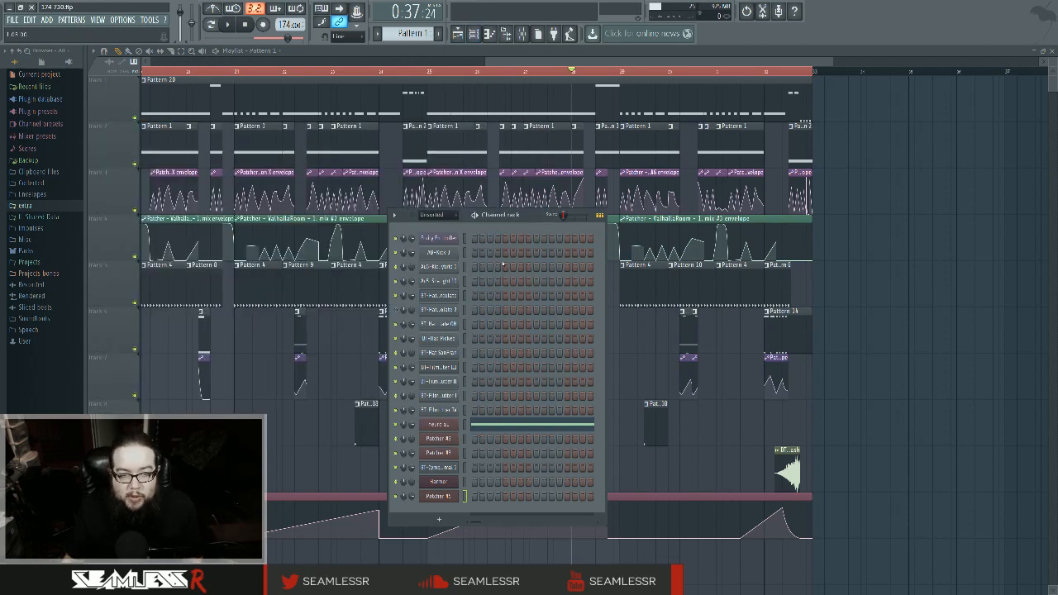
Switch to the empty Pattern 19 and draw a low one-bar note in the piano roll of Patcher #5.
{"action": "left_click", "coordinate": [410, 33]}
{"action": "left_click", "coordinate": [518, 61]}
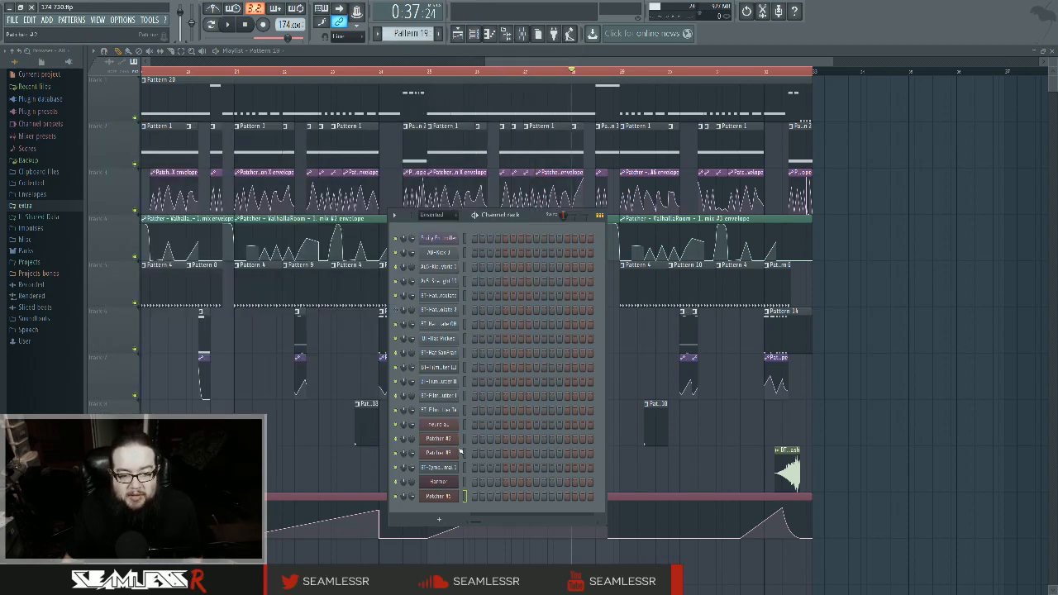
{"action": "right_click", "coordinate": [451, 496]}
{"action": "left_click", "coordinate": [488, 495]}
{"action": "scroll", "coordinate": [310, 349], "scroll_direction": "down", "scroll_amount": 1}
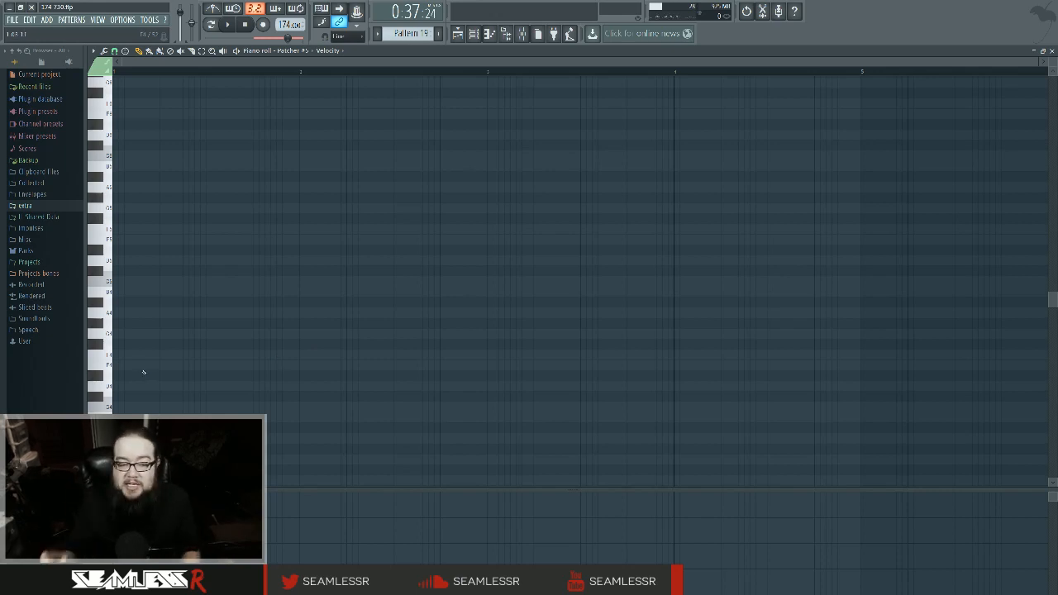
{"action": "scroll", "coordinate": [125, 376], "scroll_direction": "down", "scroll_amount": 4}
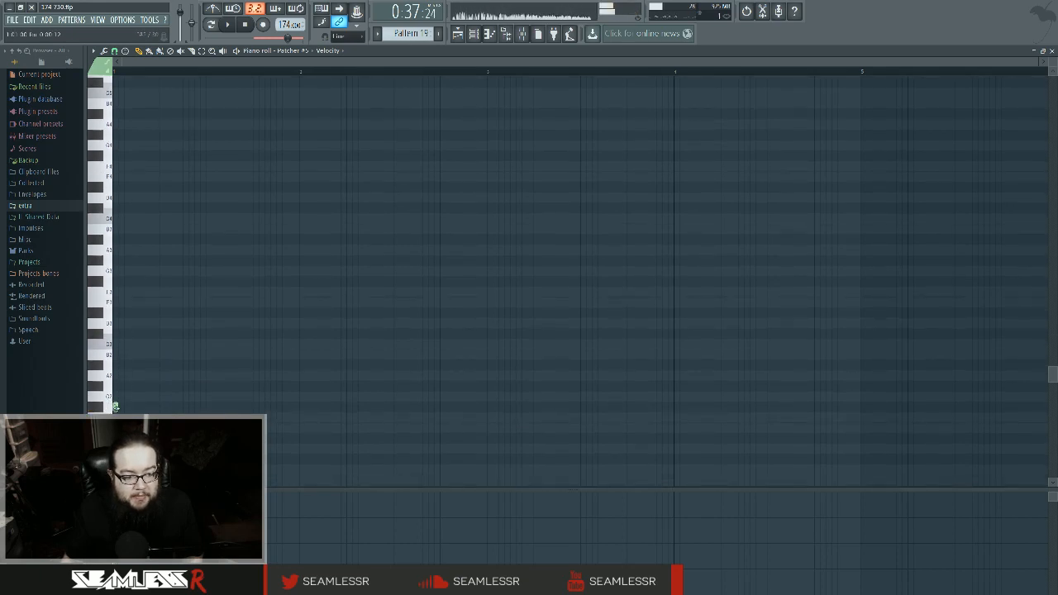
{"action": "left_click_drag", "start_coordinate": [118, 408], "coordinate": [299, 408]}
{"action": "left_click_drag", "start_coordinate": [285, 407], "coordinate": [285, 417]}
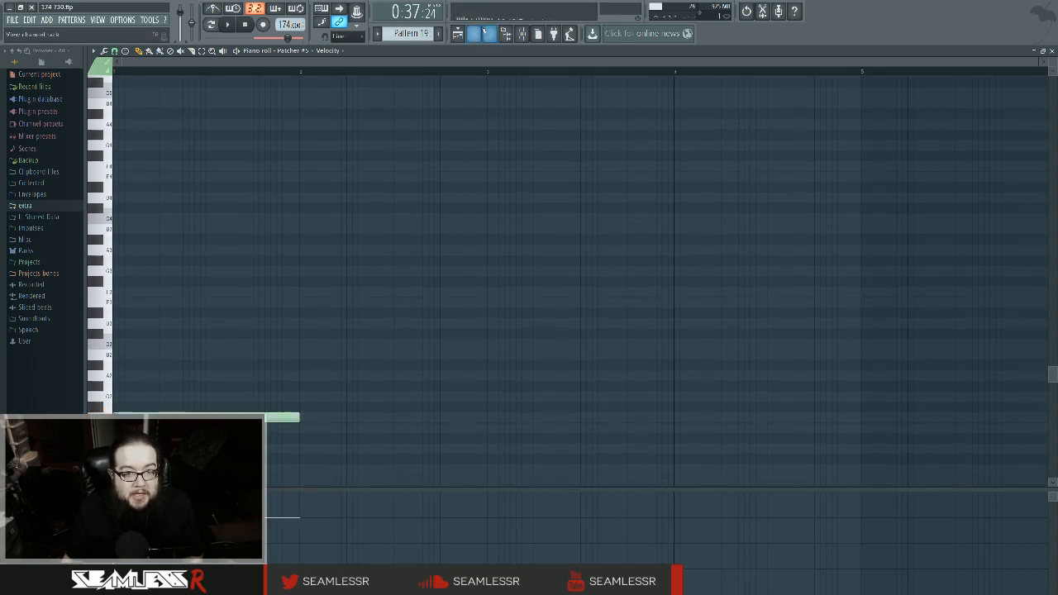
Reopen Patcher #5, set playback to pattern mode, and open its Gross Beat module.
{"action": "left_click", "coordinate": [473, 33]}
{"action": "left_click", "coordinate": [450, 494]}
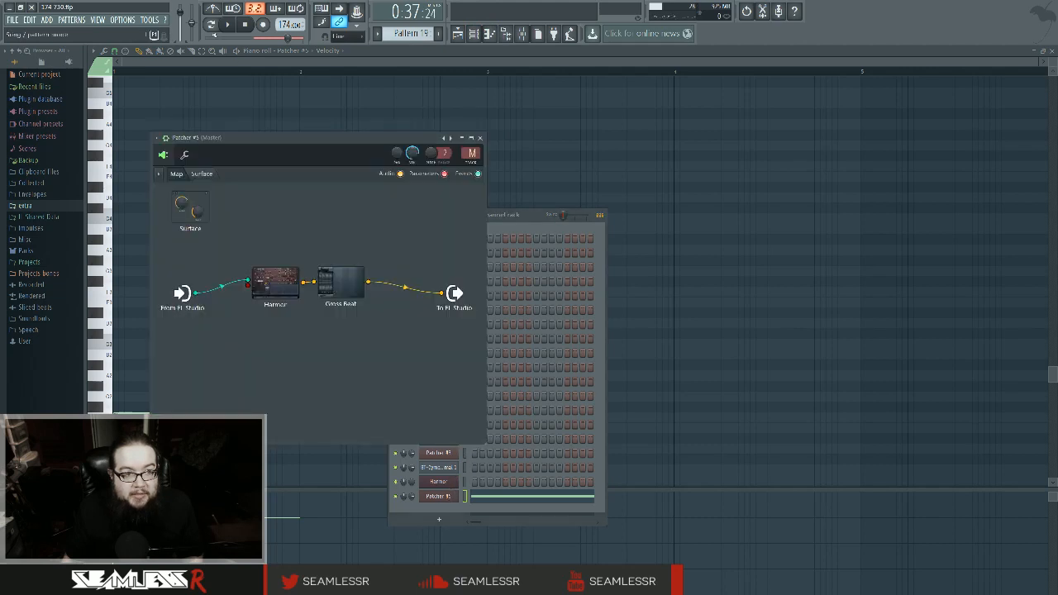
{"action": "key", "text": "space"}
{"action": "double_click", "coordinate": [339, 283]}
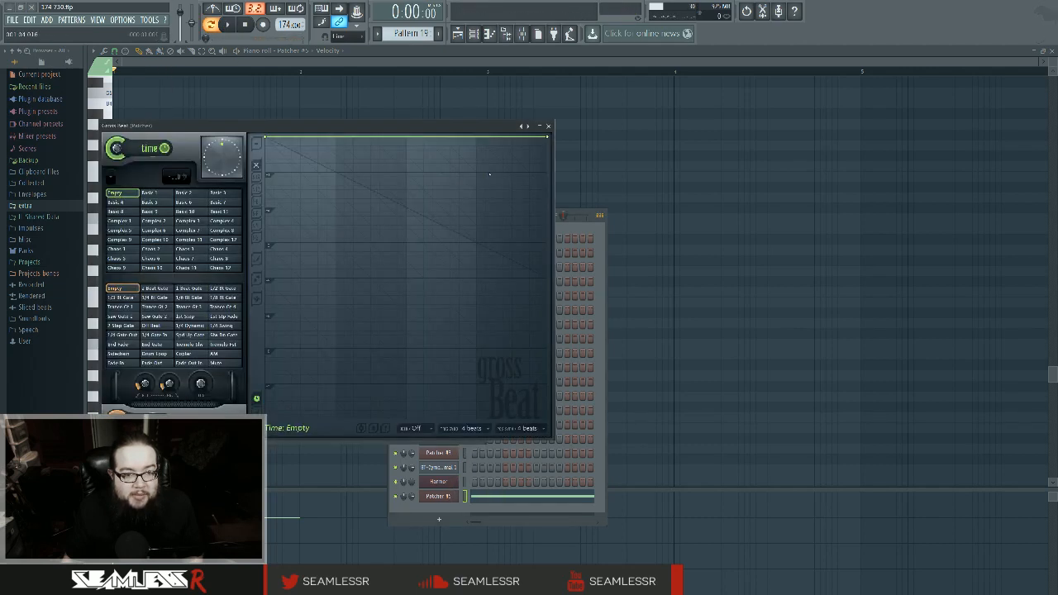
Change the curve type of the last point on Gross Beat's time envelope so the segment has a tension handle.
{"action": "right_click", "coordinate": [548, 138]}
{"action": "left_click", "coordinate": [567, 176]}
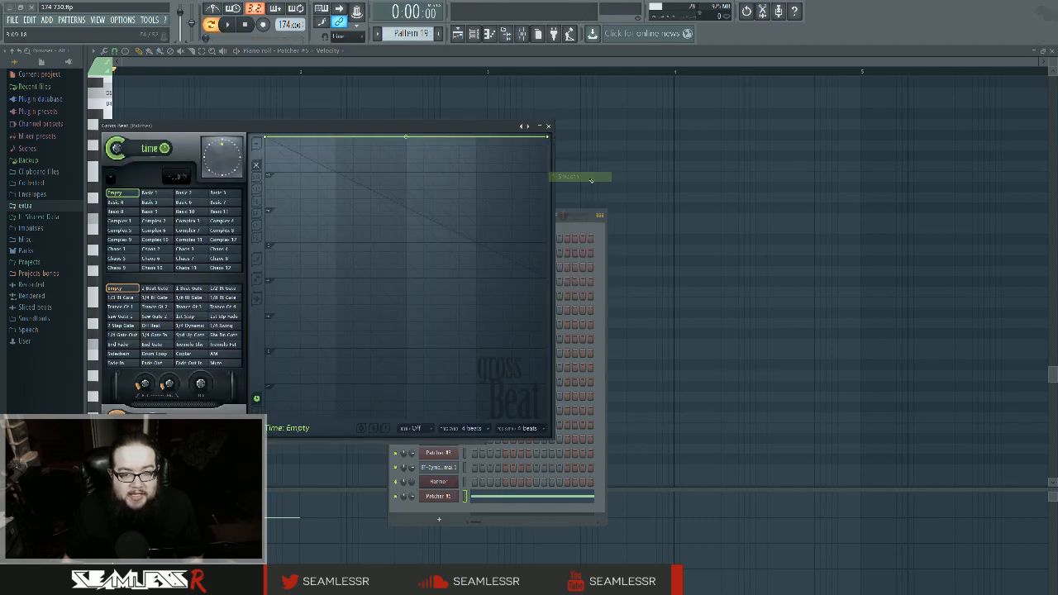
{"action": "right_click", "coordinate": [548, 138]}
{"action": "left_click", "coordinate": [576, 186]}
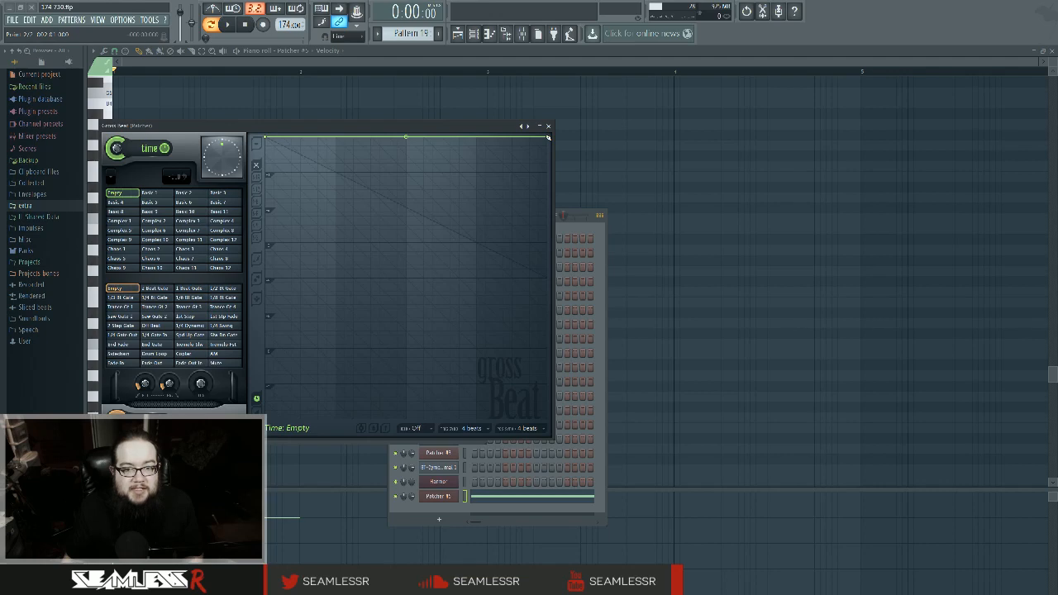
Shape the time envelope with a point halfway through and a steep drop to a low end point, and audition it.
{"action": "left_click_drag", "start_coordinate": [547, 138], "coordinate": [526, 370]}
{"action": "key", "text": "space"}
{"action": "key", "text": "space"}
{"action": "left_click", "coordinate": [407, 142]}
{"action": "key", "text": "space"}
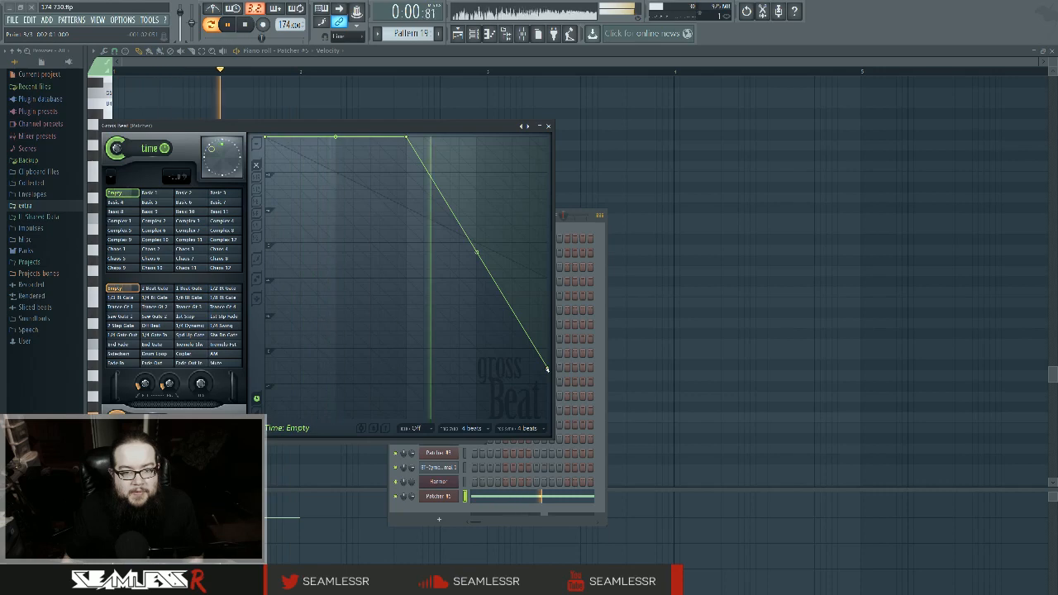
{"action": "key", "text": "space"}
Raise the time envelope's end point for a gentler slope in the second half, and audition the pitch change.
{"action": "mouse_move", "coordinate": [476, 251]}
{"action": "left_mouse_down"}
{"action": "mouse_move", "coordinate": [475, 216]}
{"action": "mouse_move", "coordinate": [477, 258]}
{"action": "left_mouse_up"}
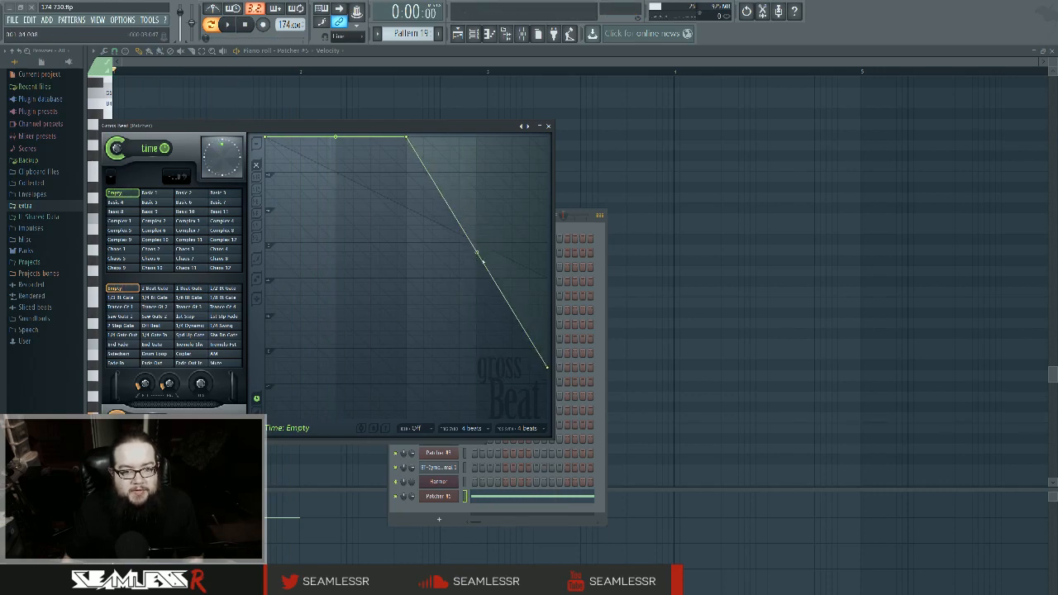
{"action": "left_click_drag", "start_coordinate": [546, 366], "coordinate": [545, 213]}
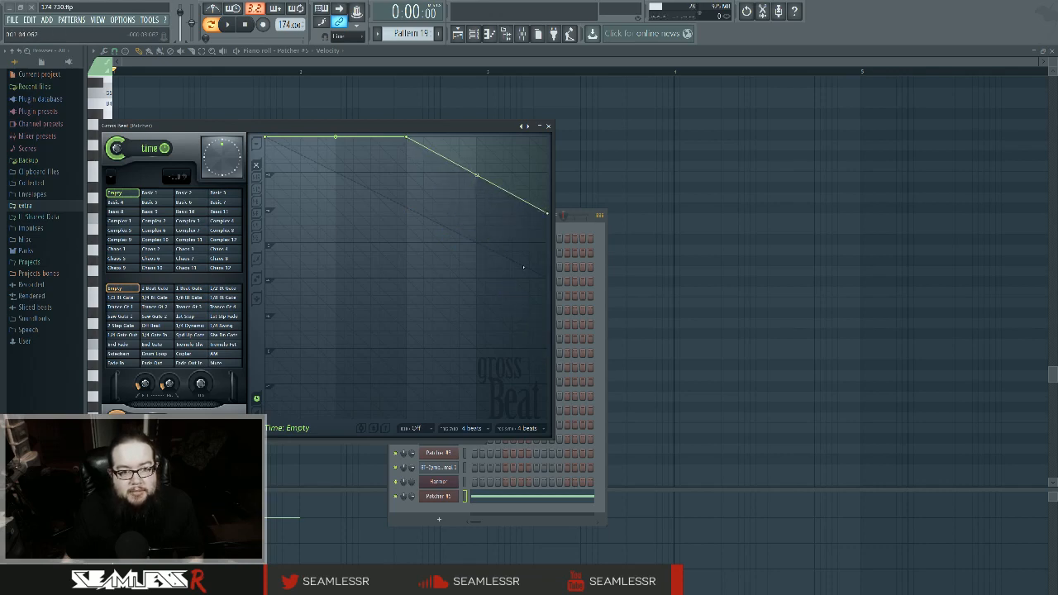
{"action": "left_click_drag", "start_coordinate": [546, 214], "coordinate": [546, 223]}
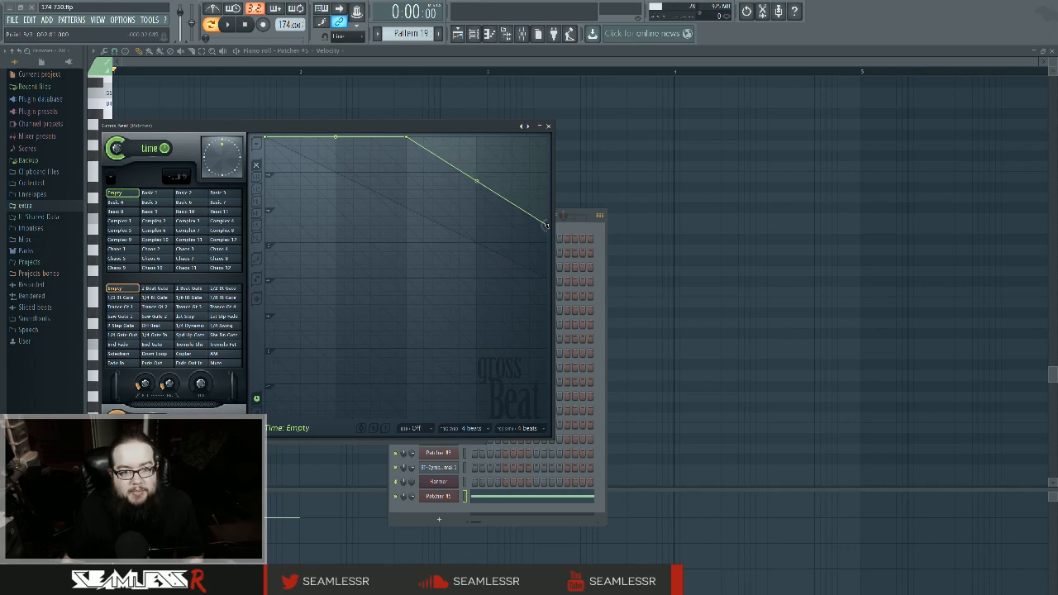
{"action": "key", "text": "space"}
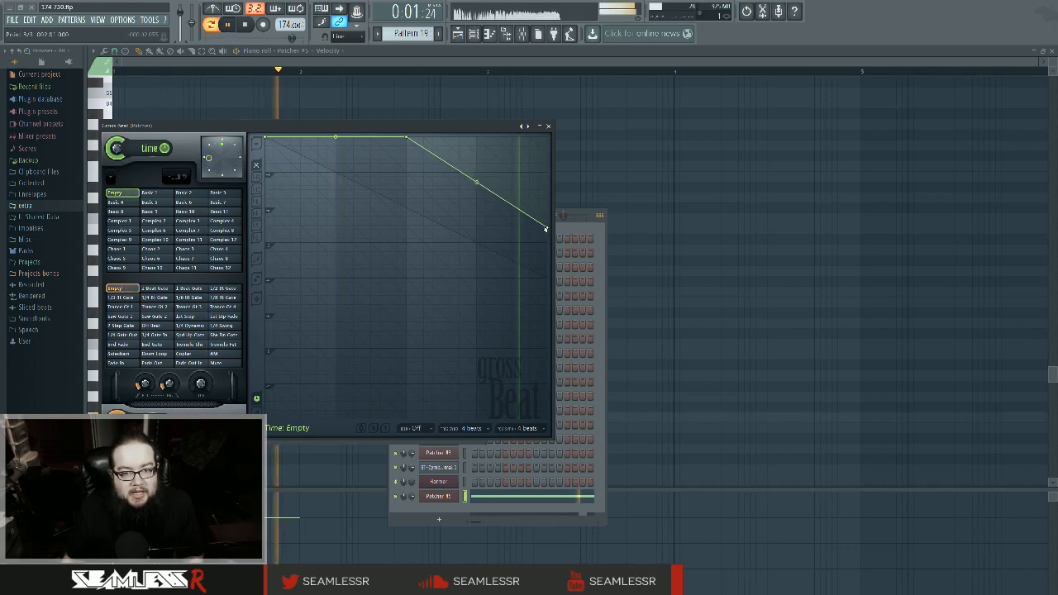
{"action": "key", "text": "space"}
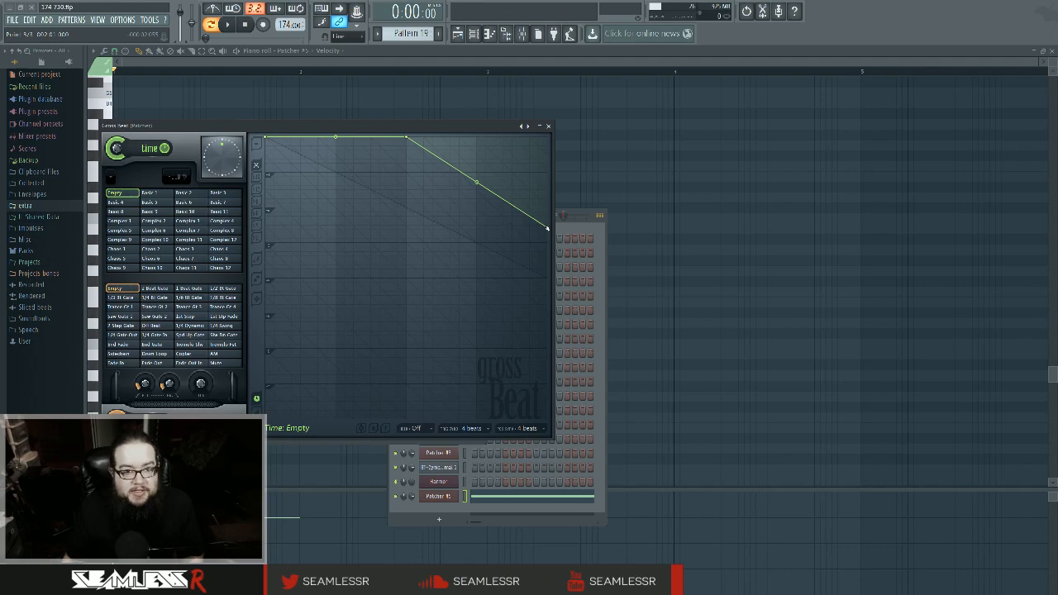
Lower the time envelope's end point to about the end of the diagonal guide line, fine-tune it, and audition the result.
{"action": "left_click_drag", "start_coordinate": [547, 227], "coordinate": [542, 272]}
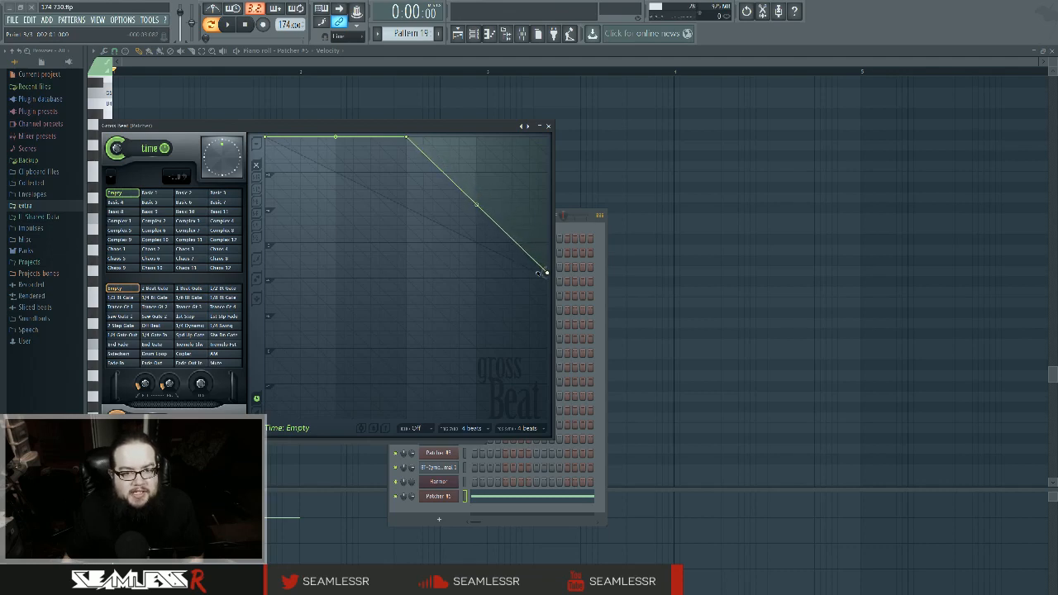
{"action": "key", "text": "space"}
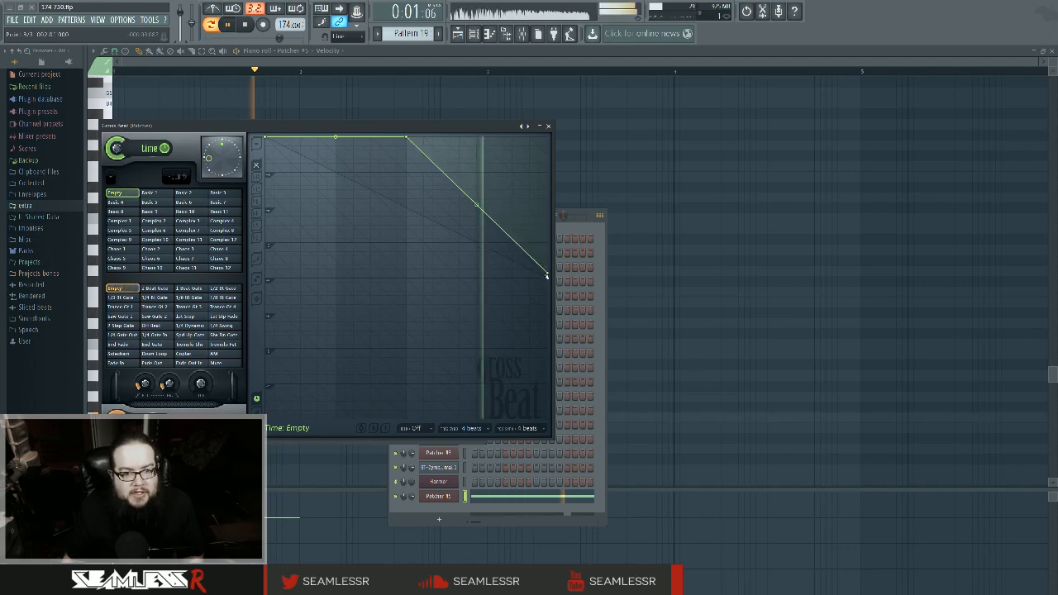
{"action": "key", "text": "space"}
{"action": "left_click_drag", "start_coordinate": [546, 272], "coordinate": [548, 269]}
{"action": "key", "text": "space"}
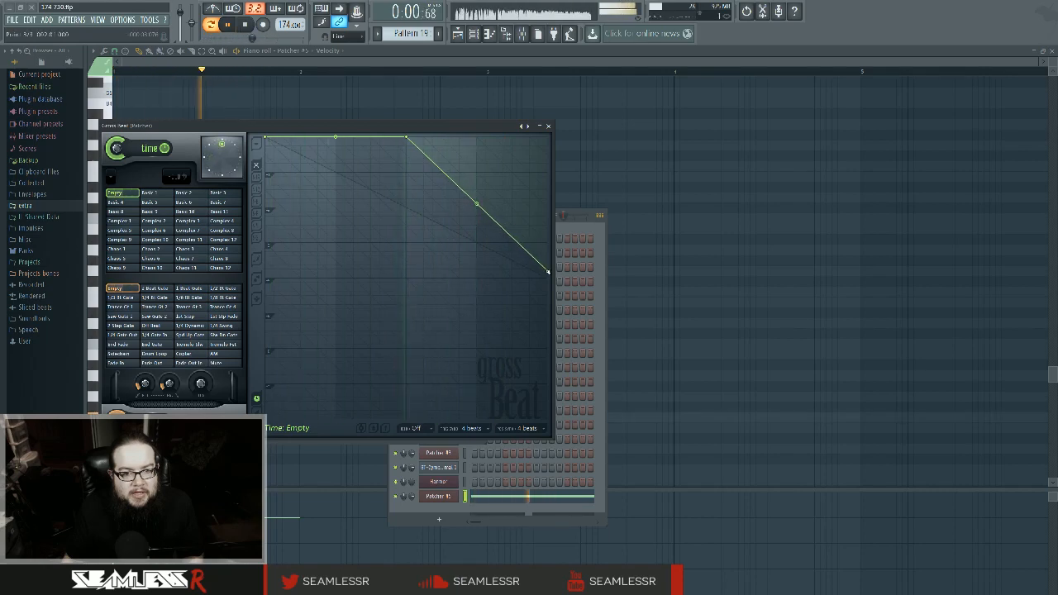
Nudge the time envelope's end point slightly lower, to the end of the diagonal guide line, and audition the pitch drop.
{"action": "key", "text": "space"}
{"action": "key", "text": "space"}
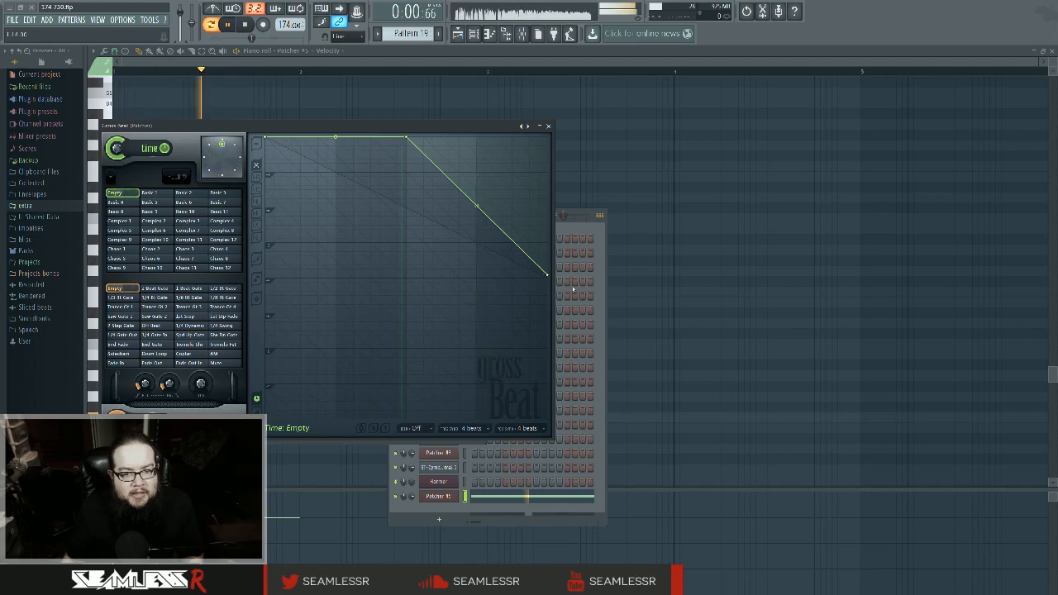
{"action": "left_click_drag", "start_coordinate": [548, 273], "coordinate": [548, 278]}
{"action": "key", "text": "space"}
{"action": "key", "text": "space"}
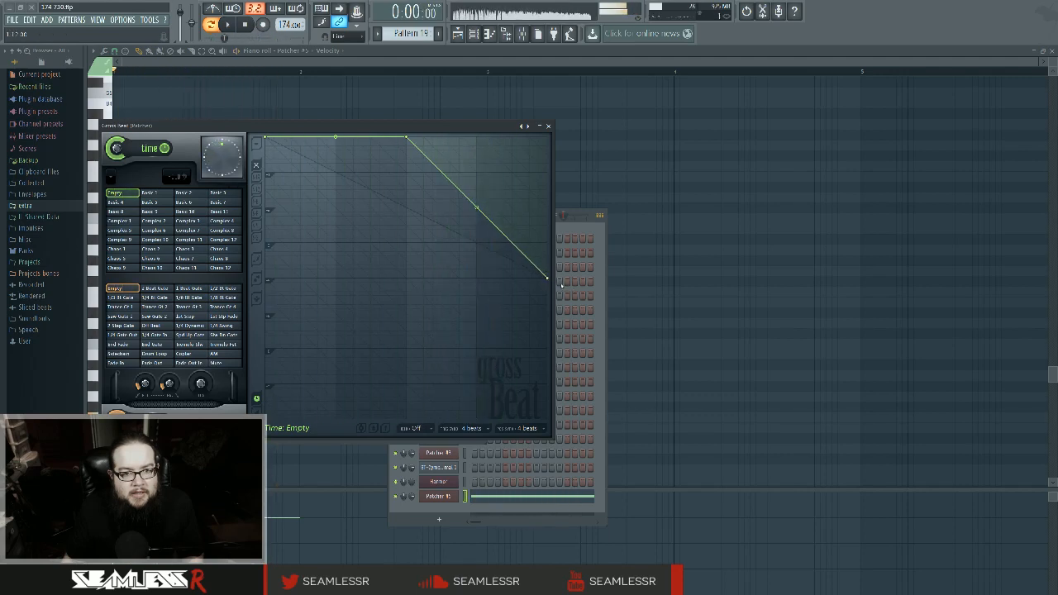
{"action": "key", "text": "space"}
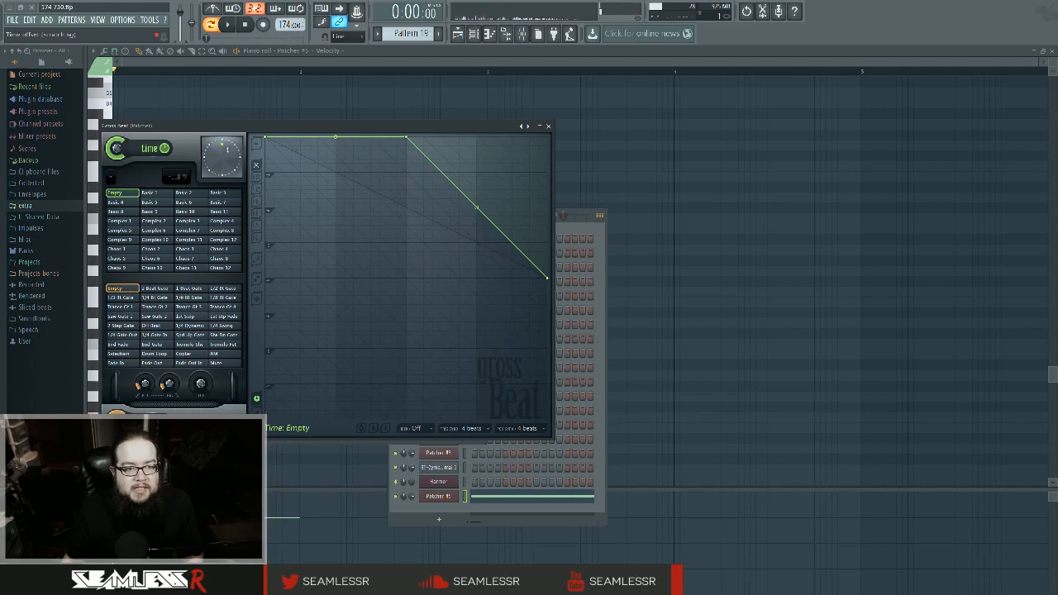
Try the Hold curve type on the envelope's end point, and switch it back to Single curve.
{"action": "right_click", "coordinate": [545, 266]}
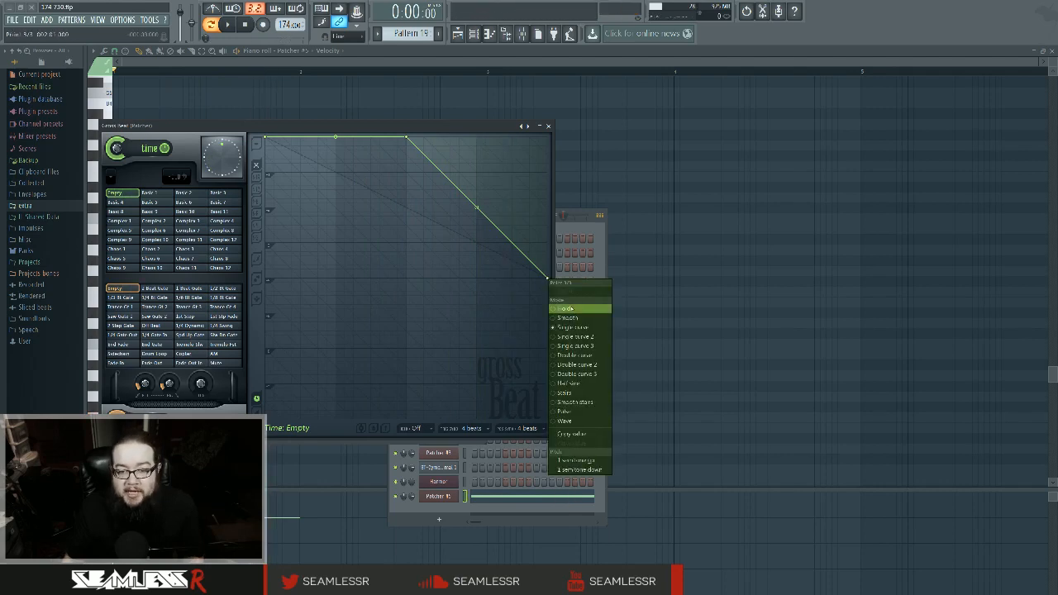
{"action": "left_click", "coordinate": [570, 309]}
{"action": "right_click", "coordinate": [546, 278]}
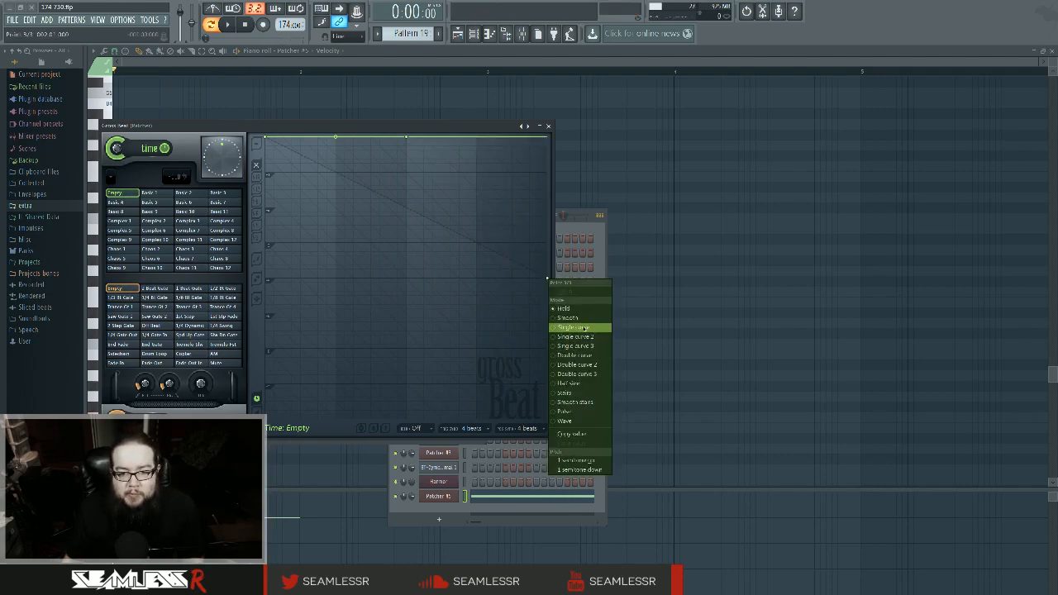
{"action": "left_click", "coordinate": [578, 326]}
Raise the end point for a shallow slope, delete the middle point, and audition the single gentle slope.
{"action": "left_click_drag", "start_coordinate": [535, 276], "coordinate": [528, 165]}
{"action": "right_click", "coordinate": [406, 138]}
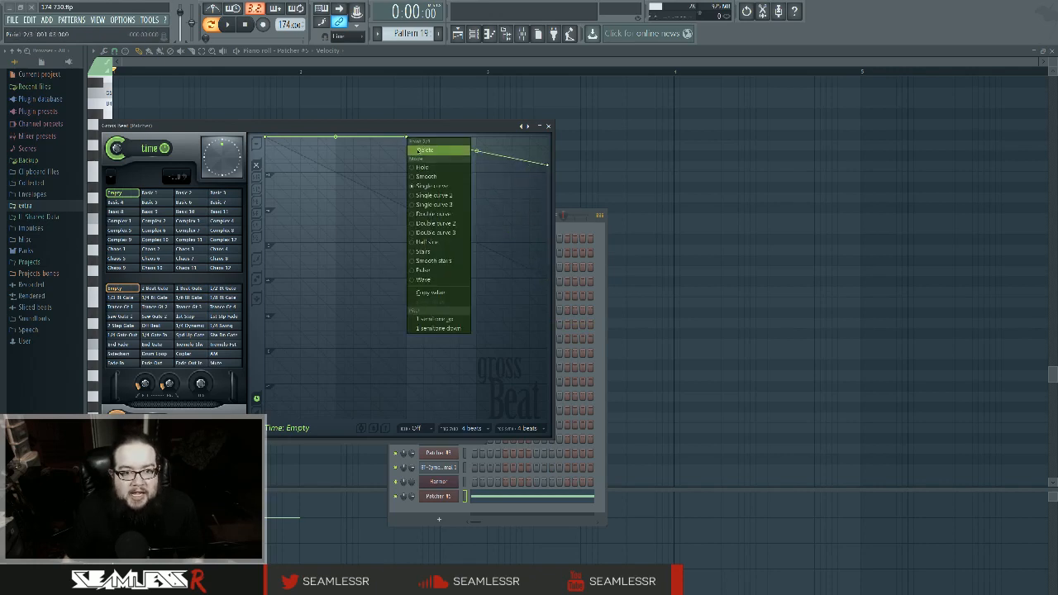
{"action": "left_click", "coordinate": [418, 151]}
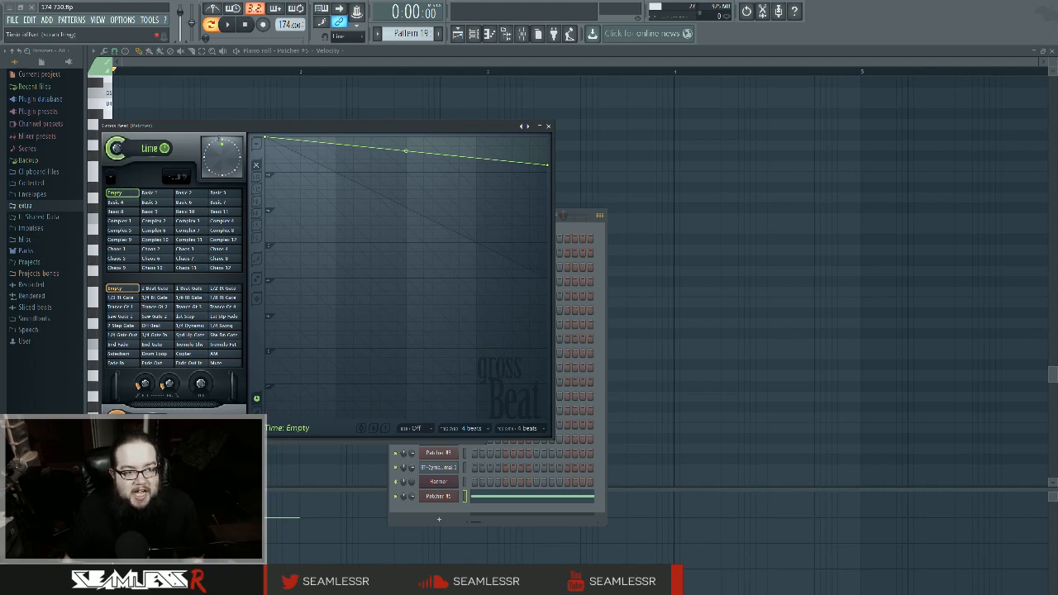
{"action": "key", "text": "space"}
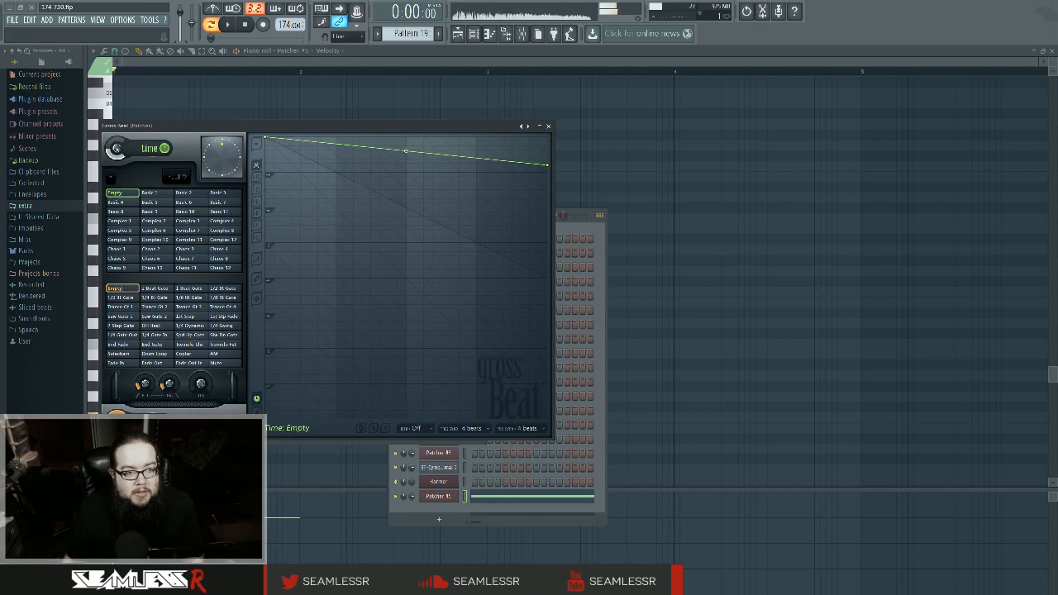
{"action": "key", "text": "space"}
Raise the end point fully so the time envelope is flat, and audition it.
{"action": "left_click_drag", "start_coordinate": [547, 166], "coordinate": [547, 139]}
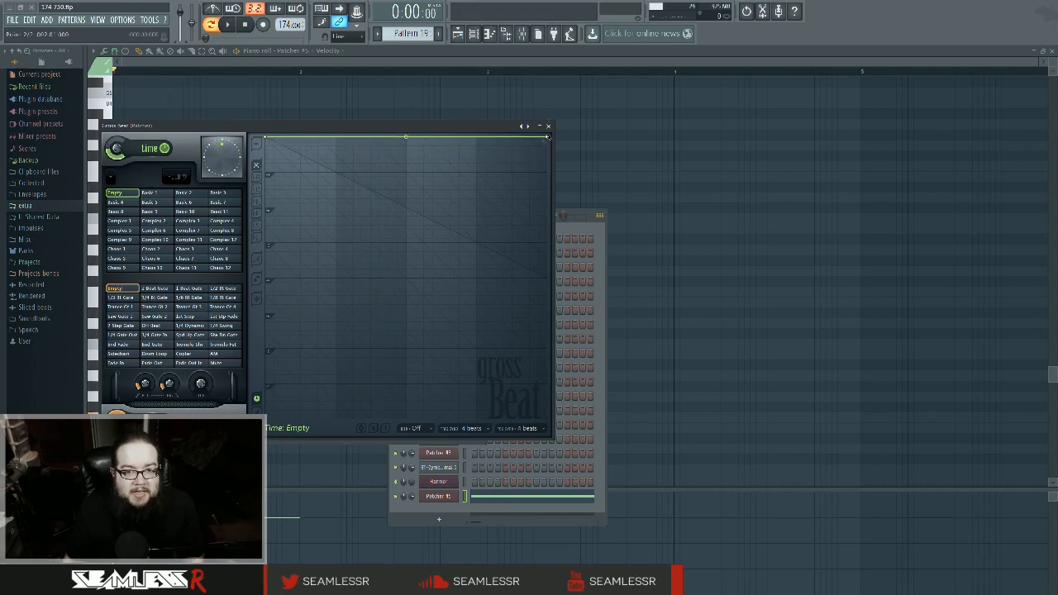
{"action": "key", "text": "space"}
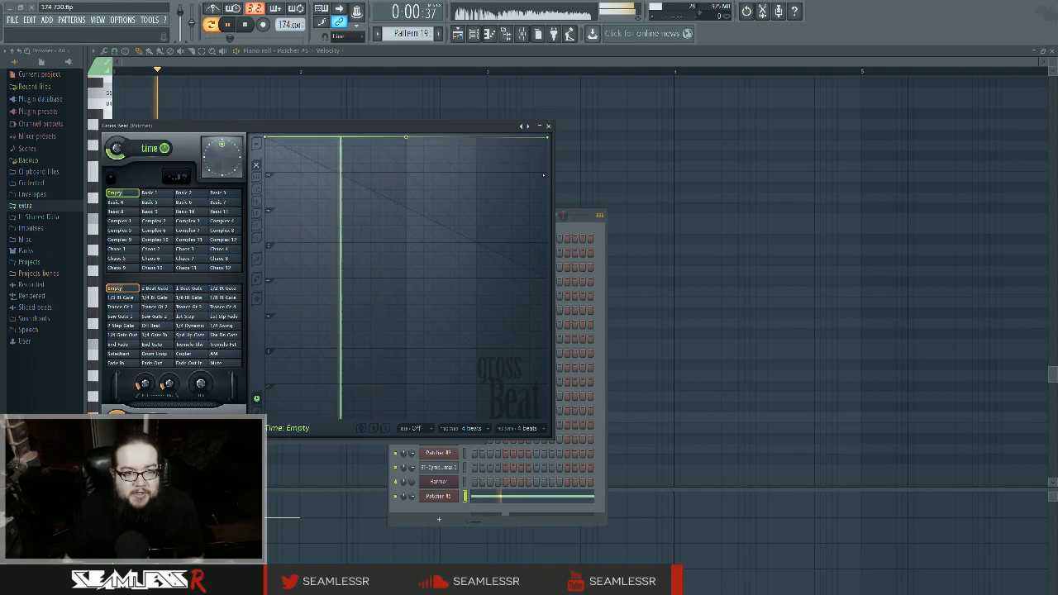
{"action": "key", "text": "space"}
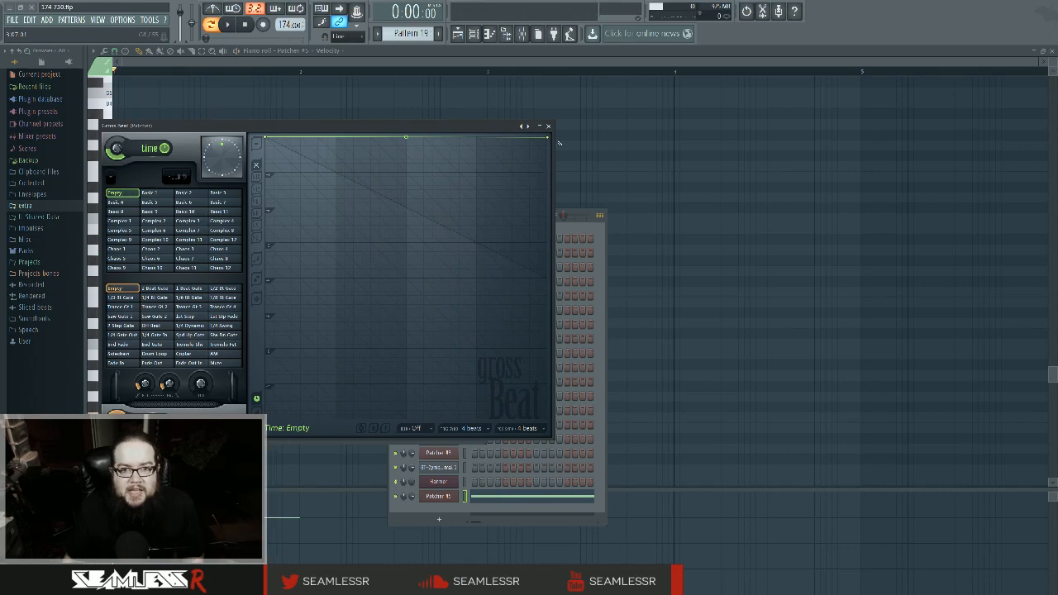
Play the flat envelope repeatedly with different tension settings on its segment to compare the sound.
{"action": "key", "text": "space"}
{"action": "key", "text": "space"}
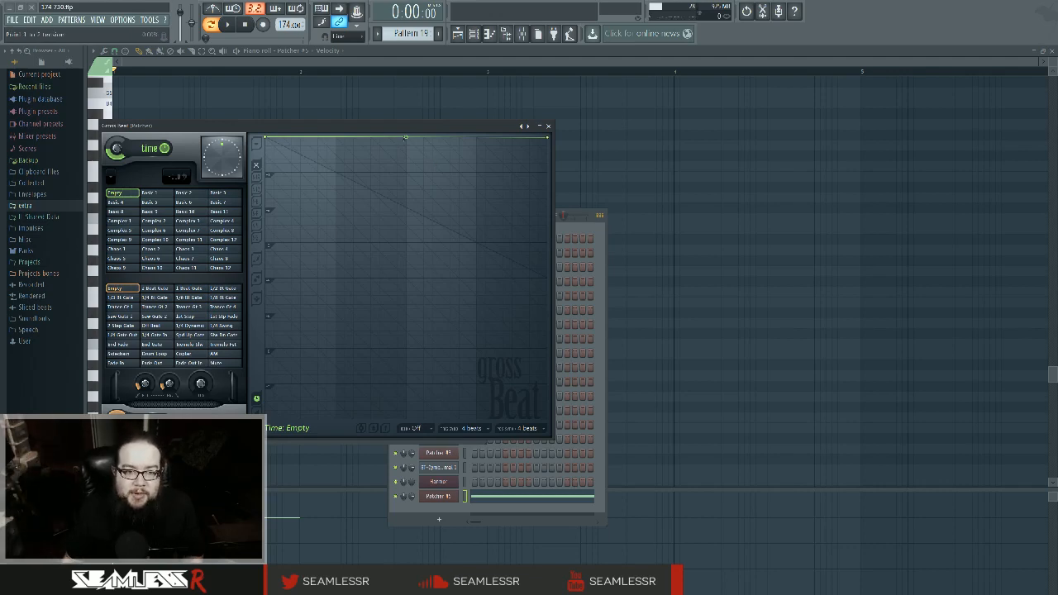
{"action": "key", "text": "space"}
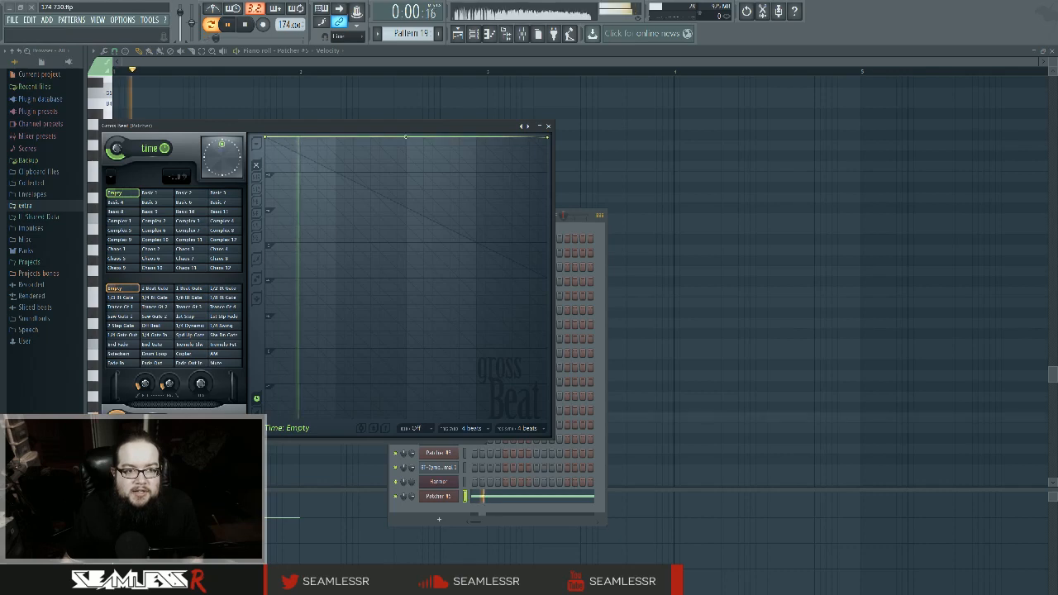
{"action": "key", "text": "space"}
{"action": "key", "text": "space"}
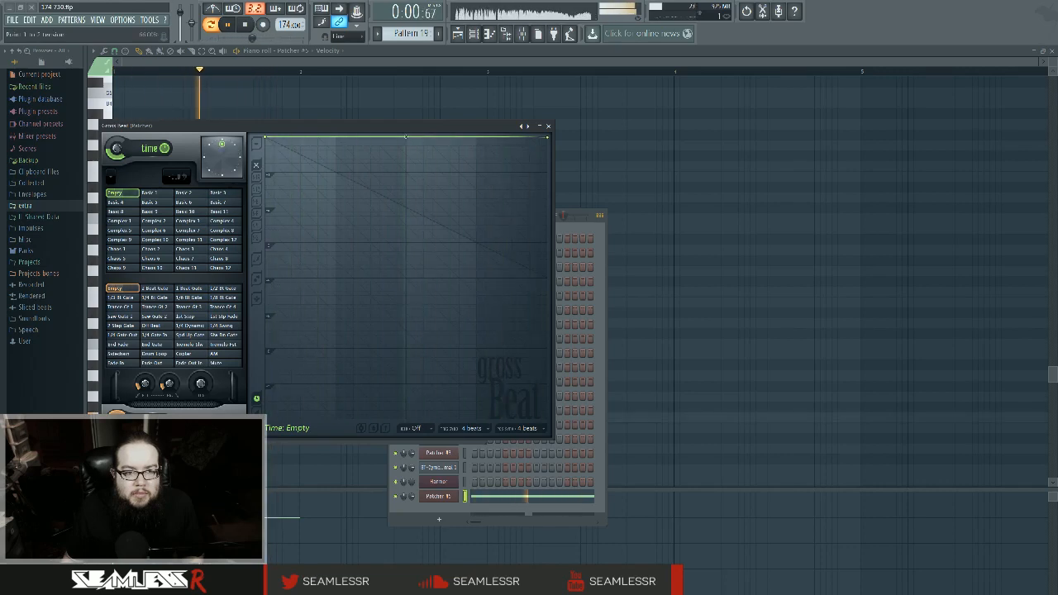
{"action": "key", "text": "space"}
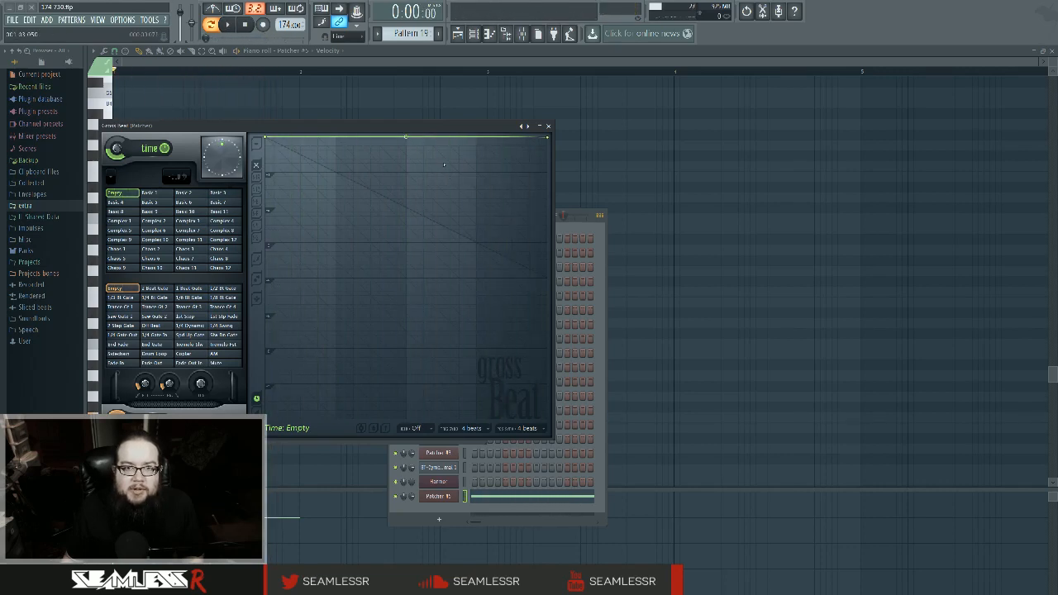
Try a point halfway along the flat envelope, audition it, delete the point and audition again.
{"action": "left_click", "coordinate": [406, 137]}
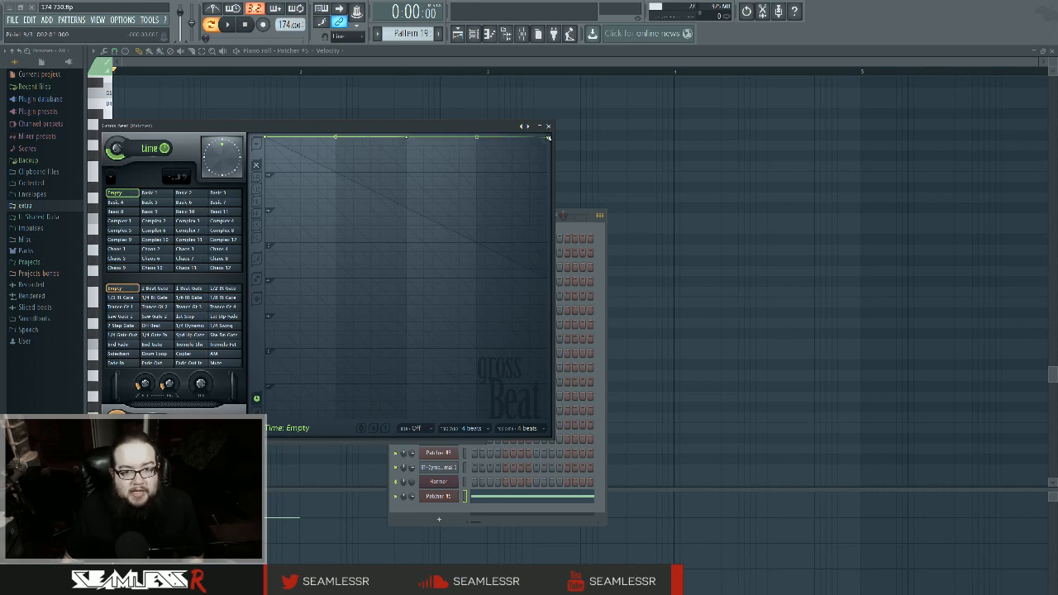
{"action": "key", "text": "space"}
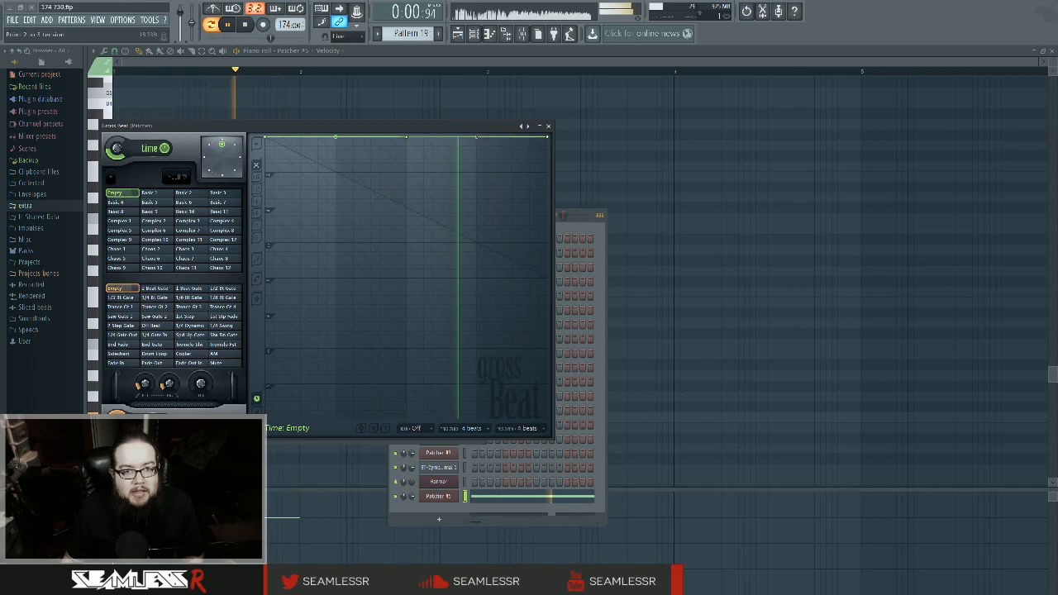
{"action": "key", "text": "space"}
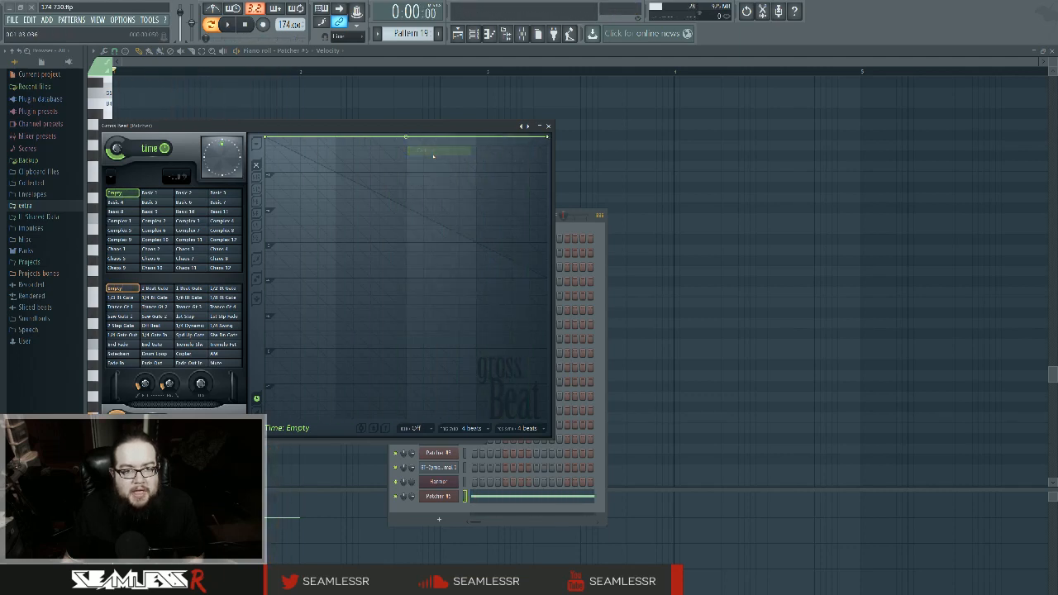
{"action": "key", "text": "space"}
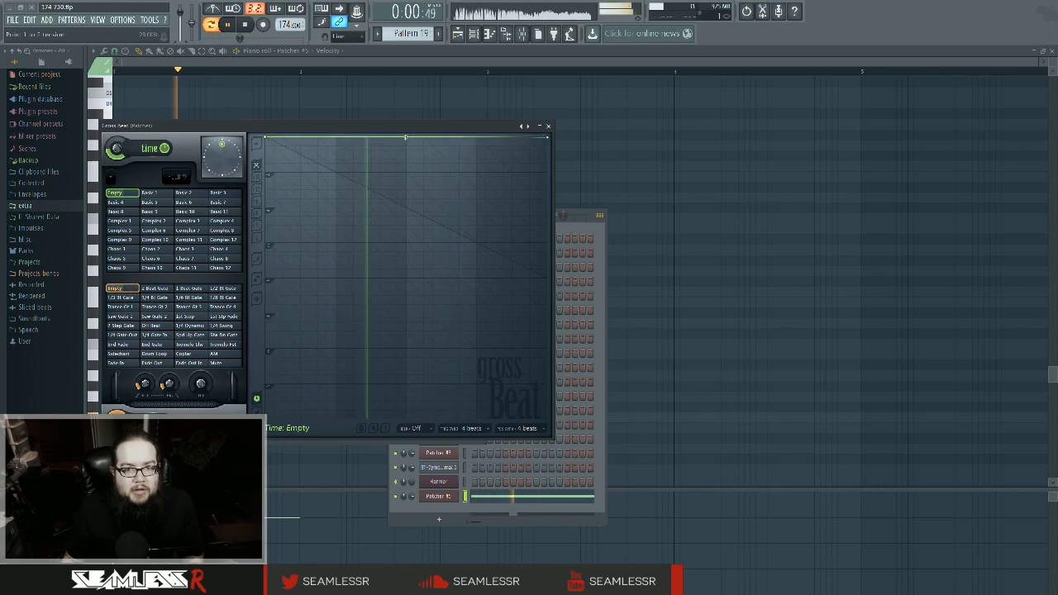
{"action": "key", "text": "space"}
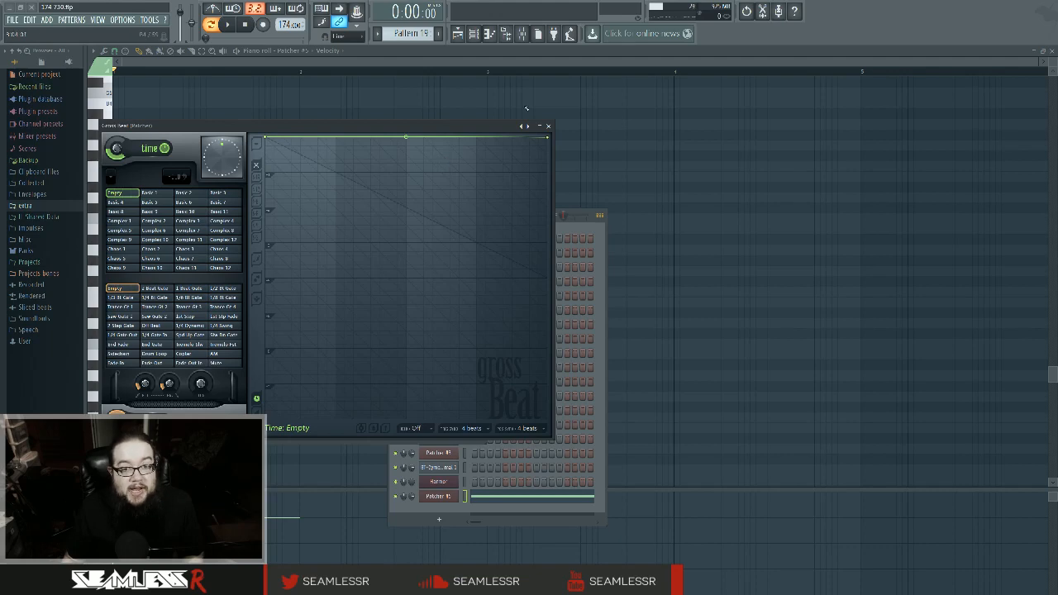
Close Gross Beat and open Edison on the mixer's Master track to view the recorded spectrogram.
{"action": "left_click", "coordinate": [548, 126]}
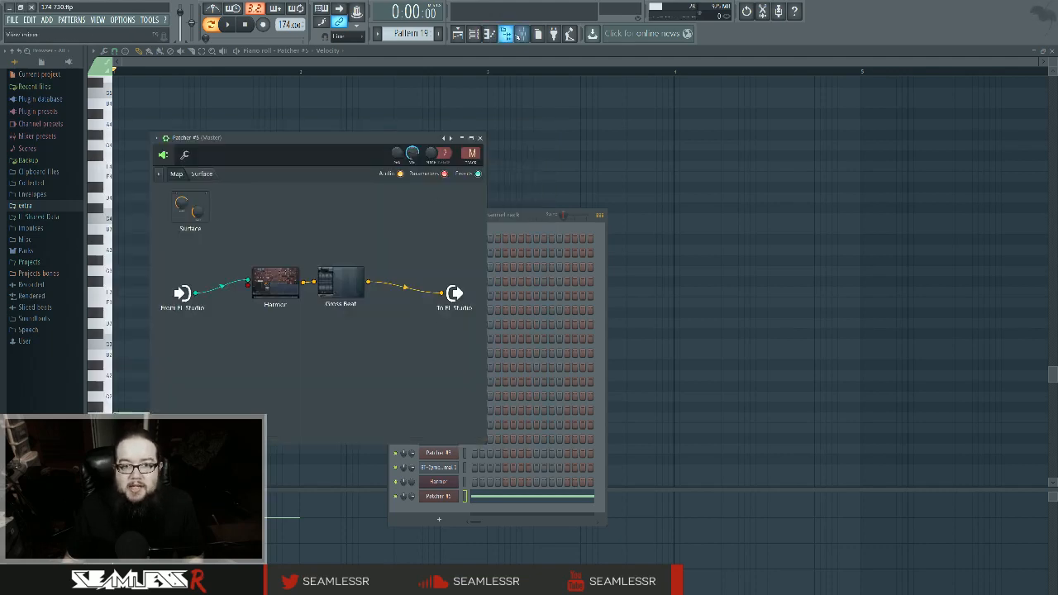
{"action": "left_click", "coordinate": [522, 33]}
{"action": "left_click", "coordinate": [767, 428]}
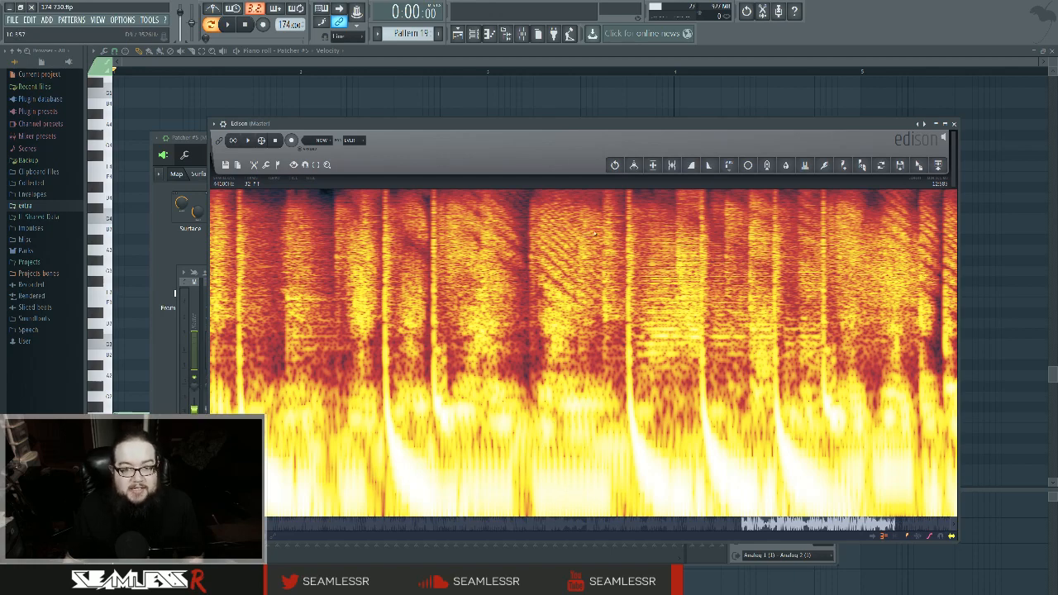
Turn off Natural scale in Edison's spectrum display settings to view the spectrogram on a linear frequency scale.
{"action": "right_click", "coordinate": [544, 303]}
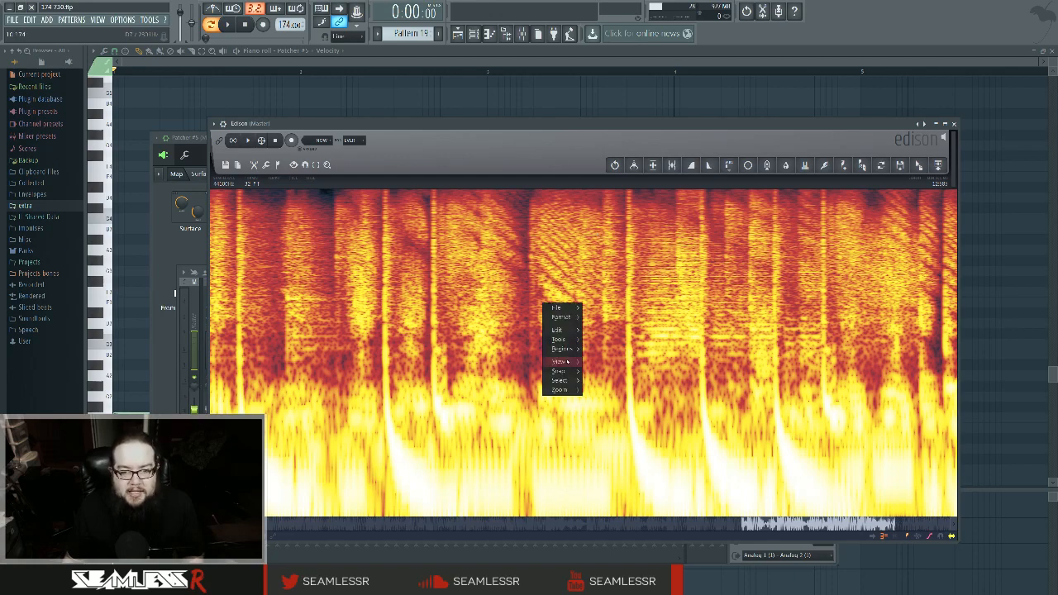
{"action": "mouse_move", "coordinate": [562, 348]}
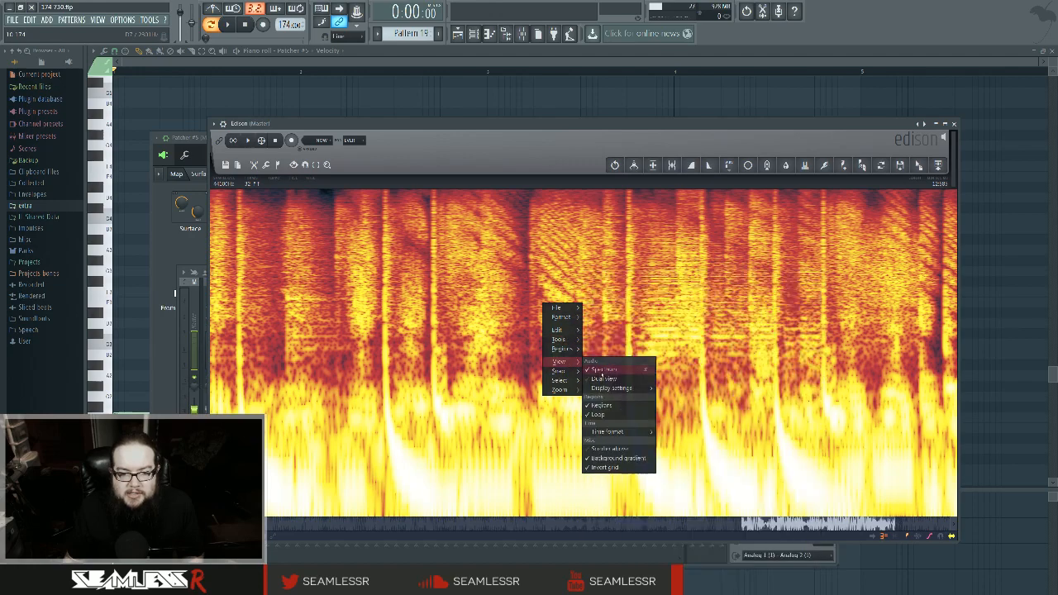
{"action": "mouse_move", "coordinate": [626, 424]}
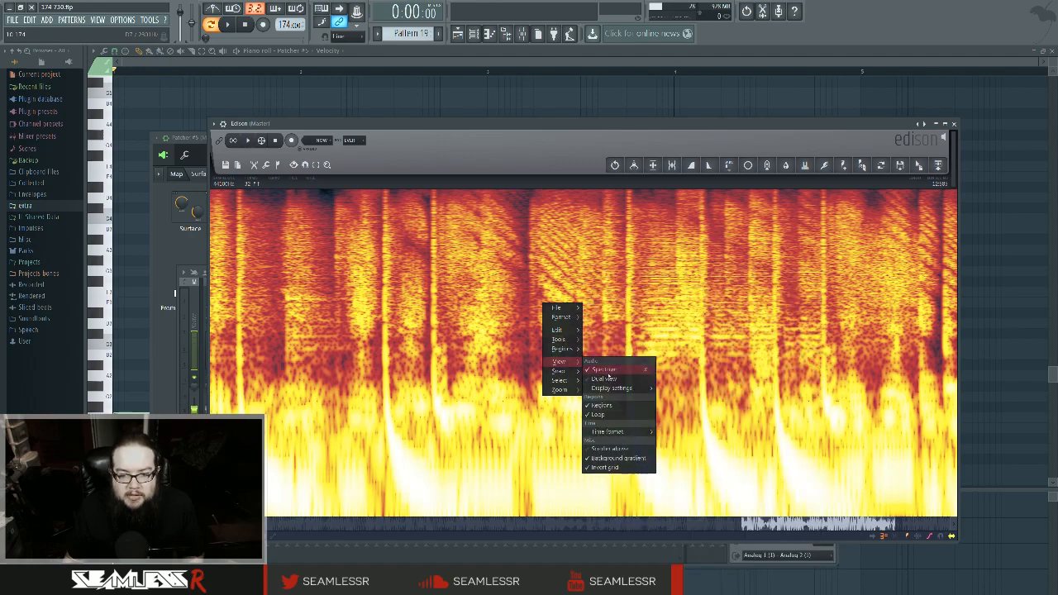
{"action": "mouse_move", "coordinate": [622, 388]}
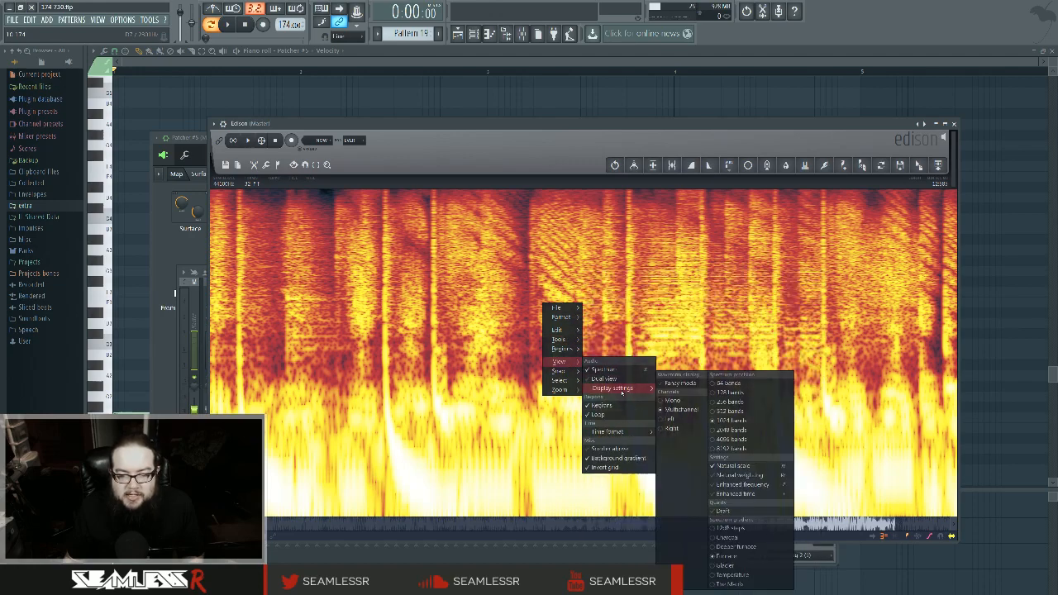
{"action": "left_click", "coordinate": [759, 468]}
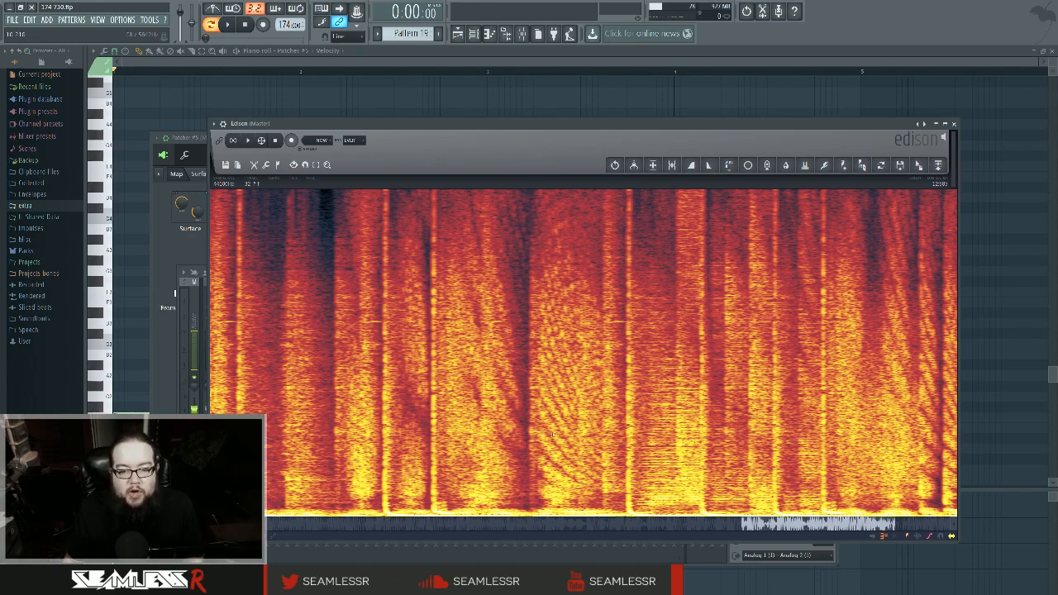
Turn Natural scale back on in Edison's spectrum display settings.
{"action": "right_click", "coordinate": [527, 326]}
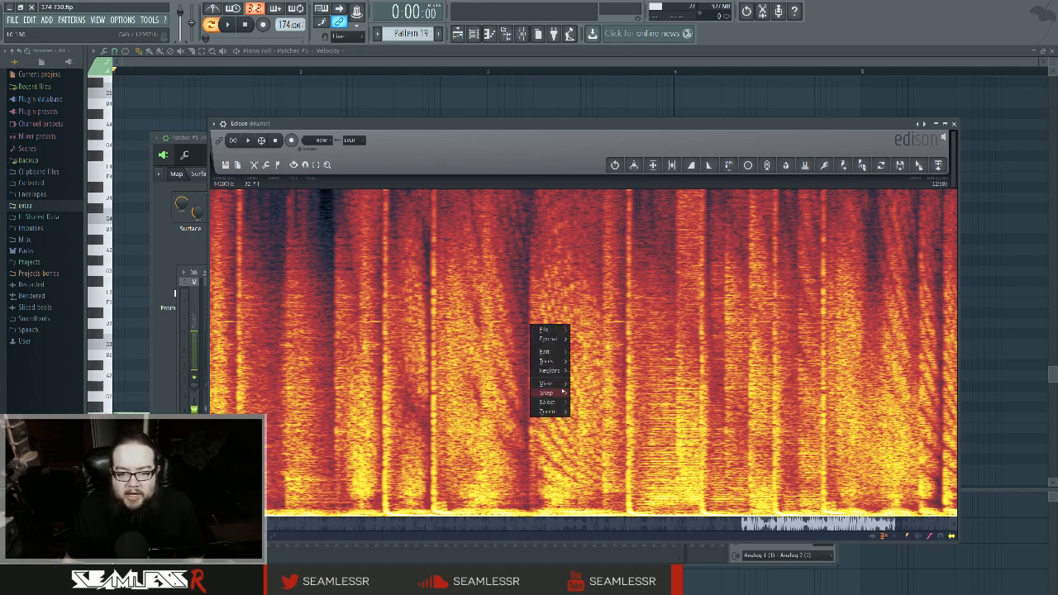
{"action": "mouse_move", "coordinate": [558, 384]}
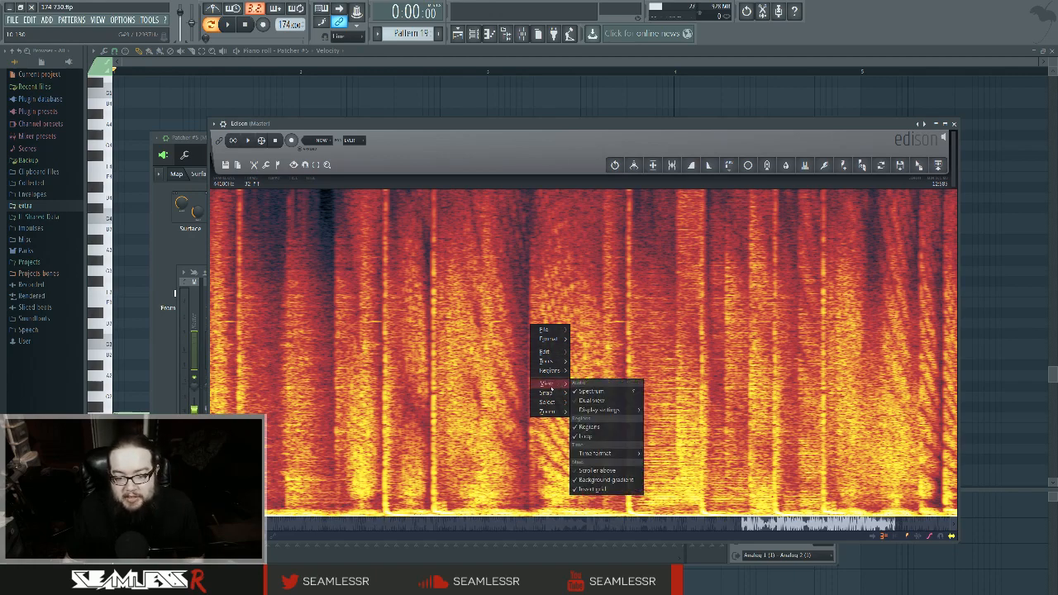
{"action": "mouse_move", "coordinate": [602, 410]}
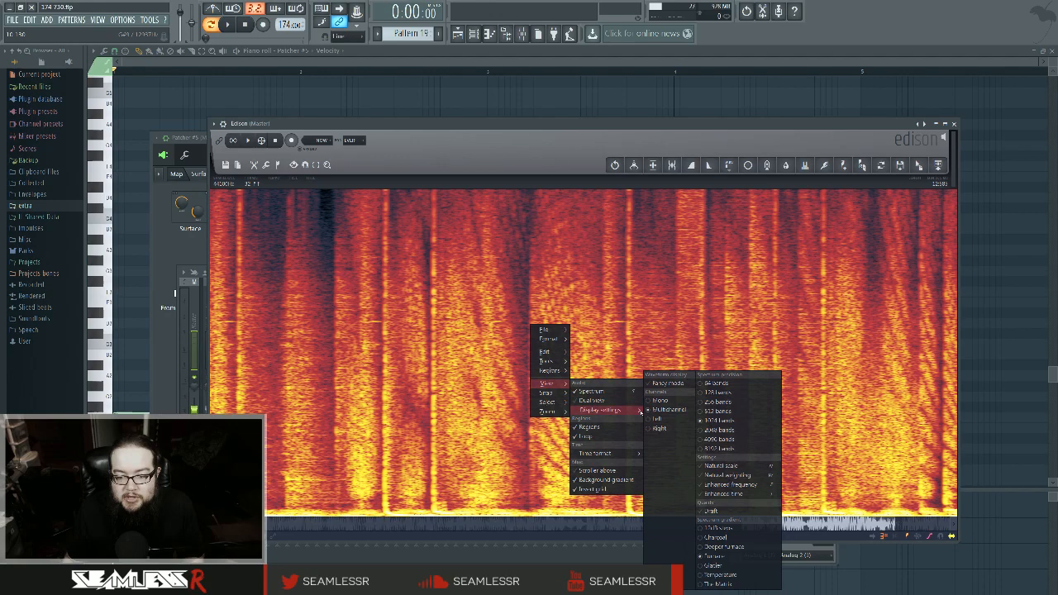
{"action": "left_click", "coordinate": [709, 465]}
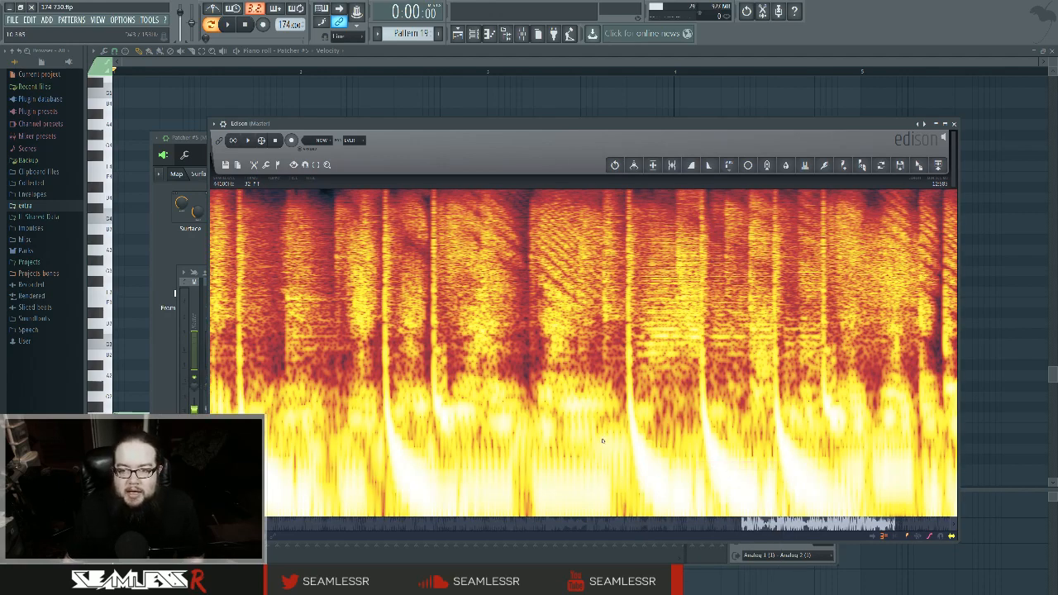
Delete the Patcher #5 demo channel from the channel rack, and open the layered neuro bass Patcher channel.
{"action": "left_click", "coordinate": [952, 123]}
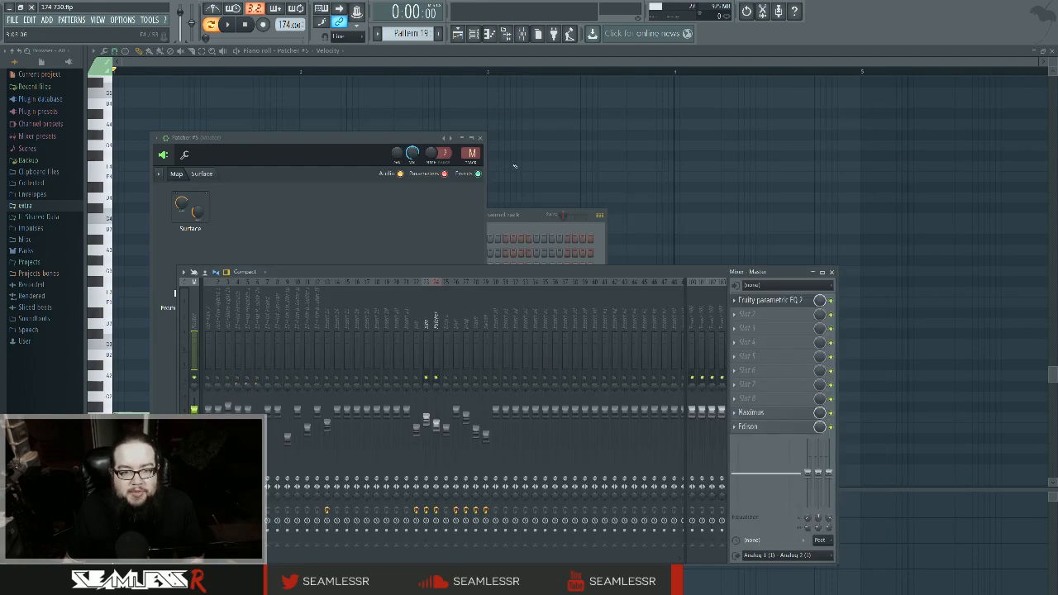
{"action": "left_click", "coordinate": [534, 216]}
{"action": "left_click", "coordinate": [455, 497]}
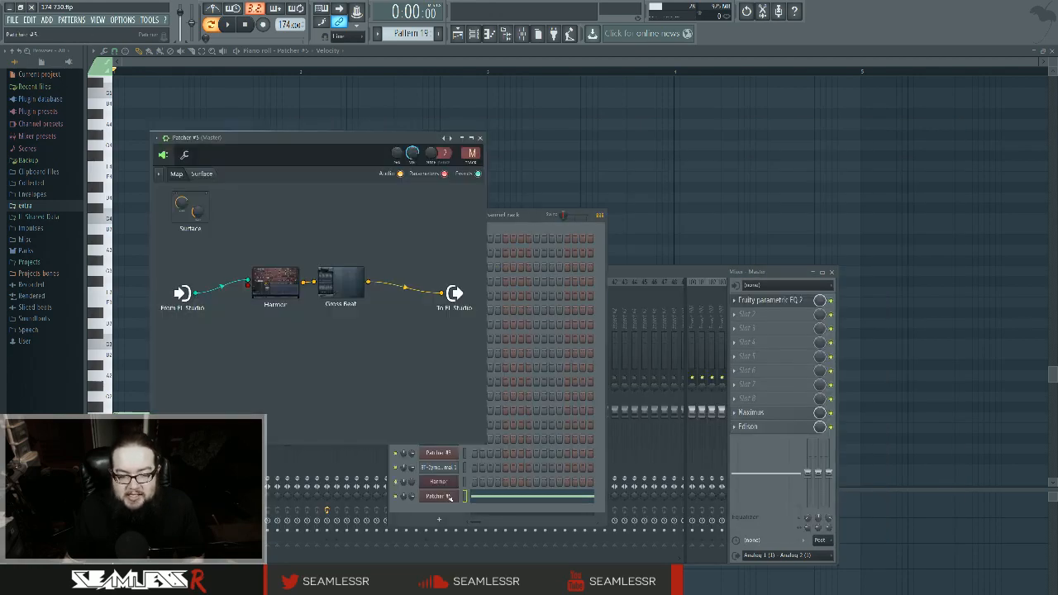
{"action": "left_click", "coordinate": [448, 499]}
{"action": "right_click", "coordinate": [448, 499]}
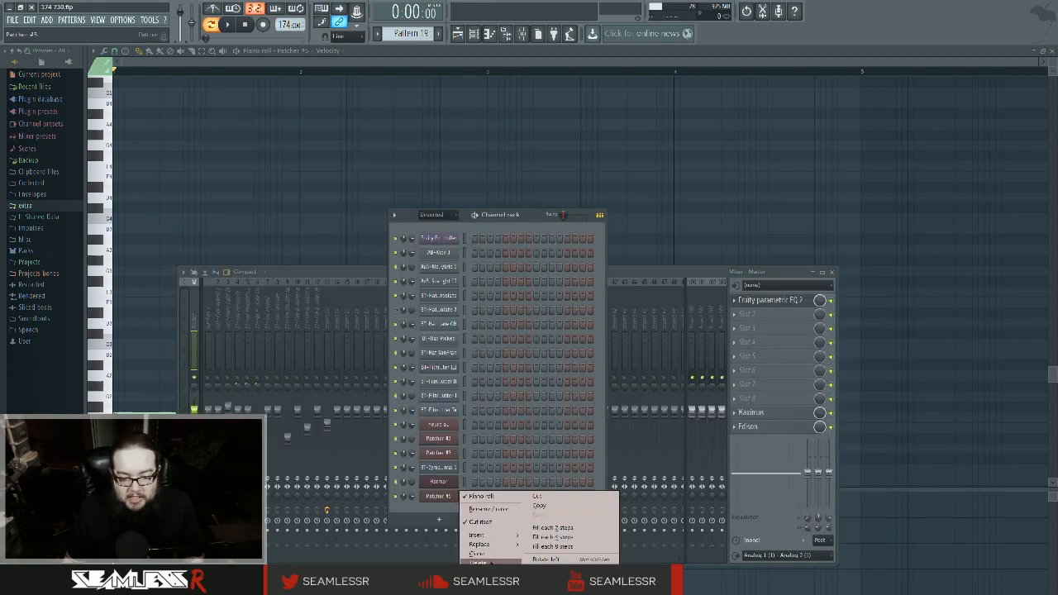
{"action": "left_click", "coordinate": [481, 566]}
{"action": "left_click", "coordinate": [572, 333]}
{"action": "left_click", "coordinate": [453, 424]}
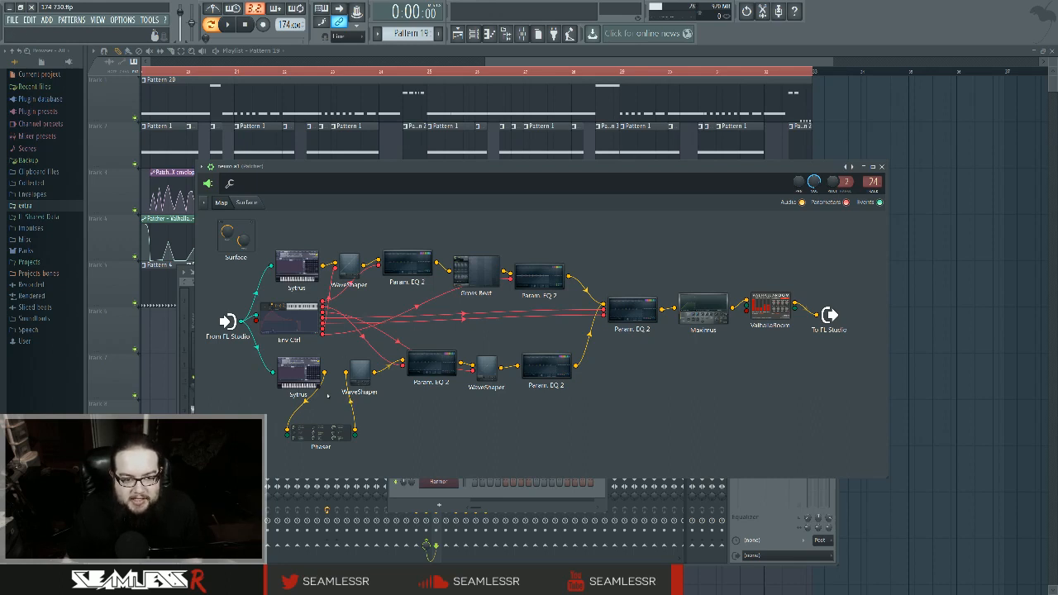
Move the upper chain's effect modules up in the Patcher map, from Maximus and the merging Param EQ 2 back to the first WaveShaper.
{"action": "left_click_drag", "start_coordinate": [718, 317], "coordinate": [719, 287]}
{"action": "left_click_drag", "start_coordinate": [641, 314], "coordinate": [649, 266]}
{"action": "left_click_drag", "start_coordinate": [547, 280], "coordinate": [552, 247]}
{"action": "left_click_drag", "start_coordinate": [484, 275], "coordinate": [489, 249]}
{"action": "left_click_drag", "start_coordinate": [415, 267], "coordinate": [419, 243]}
{"action": "left_click_drag", "start_coordinate": [354, 265], "coordinate": [349, 245]}
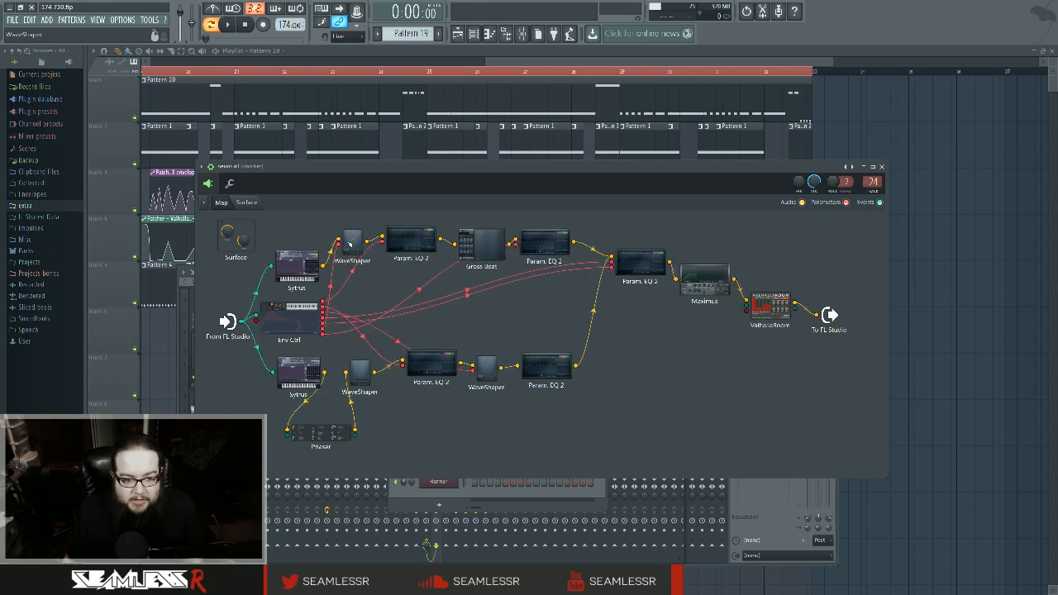
Move the lower chain's Param EQ 2, WaveShaper and Sytrus modules up, closer to the upper chain.
{"action": "left_click_drag", "start_coordinate": [575, 364], "coordinate": [586, 318]}
{"action": "left_click_drag", "start_coordinate": [488, 370], "coordinate": [491, 332]}
{"action": "left_click_drag", "start_coordinate": [433, 363], "coordinate": [436, 327]}
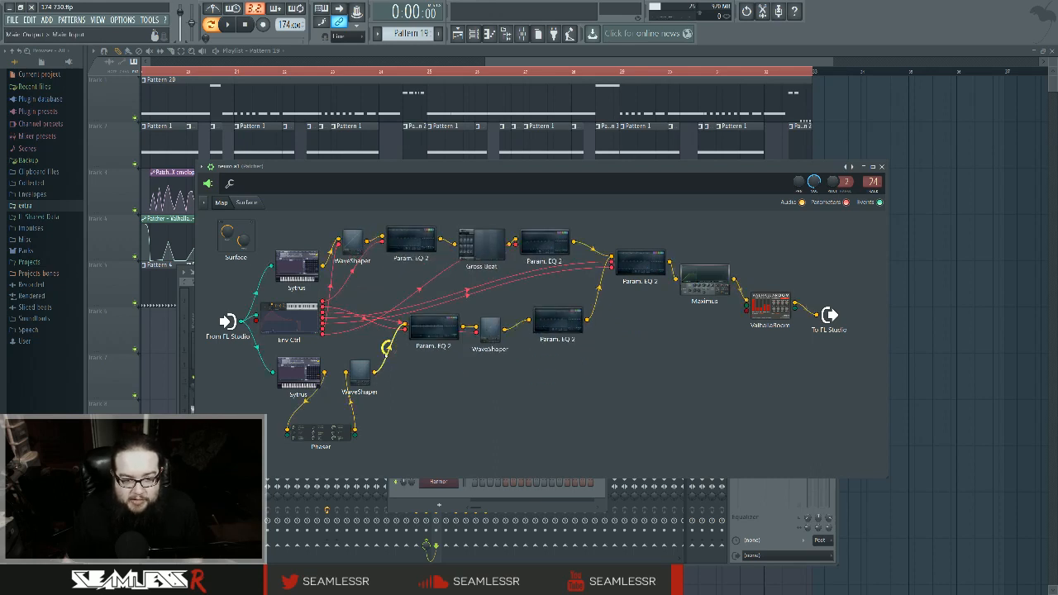
{"action": "left_click_drag", "start_coordinate": [360, 372], "coordinate": [367, 346]}
{"action": "left_click_drag", "start_coordinate": [299, 370], "coordinate": [311, 357]}
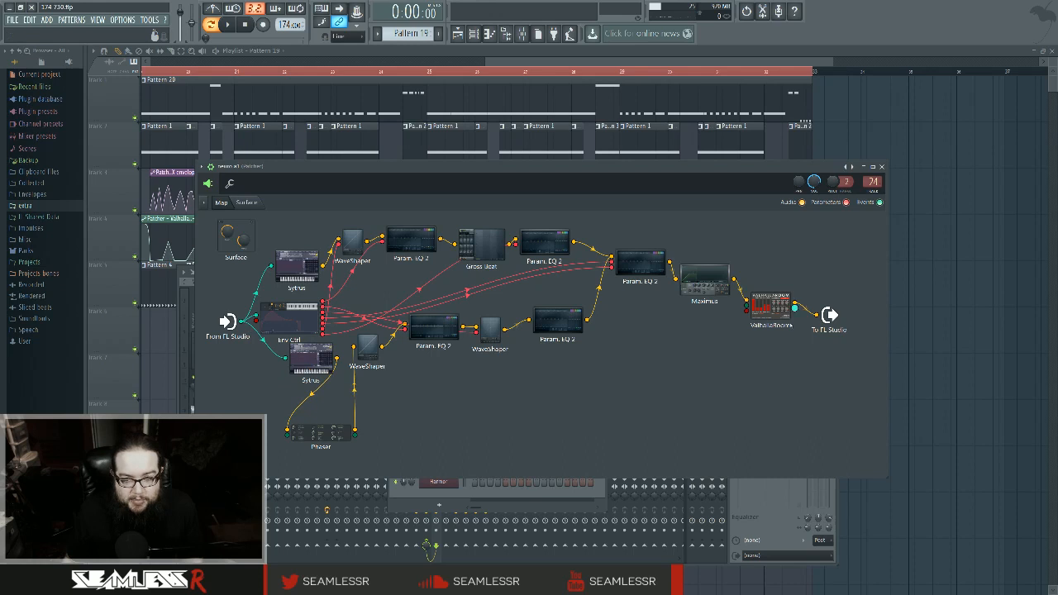
Line up the merging Param EQ 2, Maximus and ValhallaRoom modules at the end of the map.
{"action": "left_click_drag", "start_coordinate": [640, 263], "coordinate": [632, 251]}
{"action": "left_click_drag", "start_coordinate": [704, 279], "coordinate": [703, 264]}
{"action": "left_click_drag", "start_coordinate": [773, 305], "coordinate": [773, 270]}
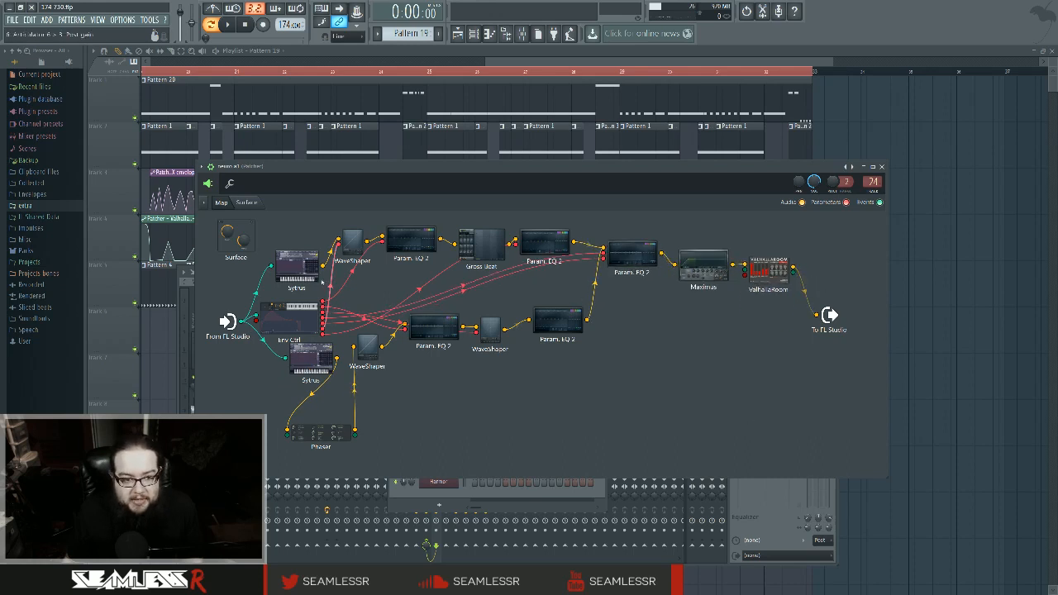
Route the upper Sytrus directly to the Patcher output and audition it in the song from bar 17.
{"action": "left_click_drag", "start_coordinate": [322, 263], "coordinate": [816, 315]}
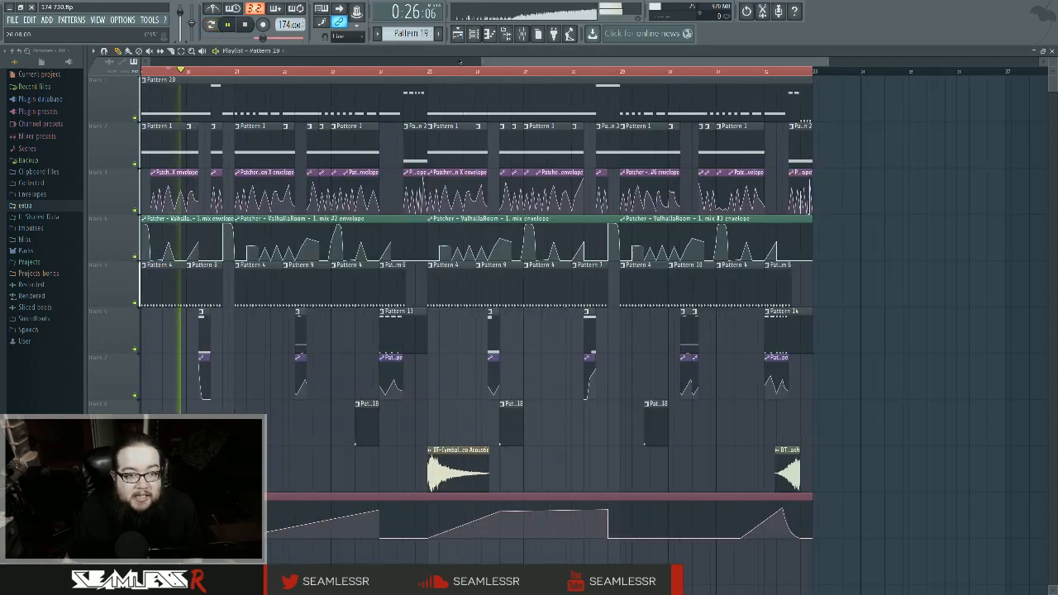
{"action": "scroll", "coordinate": [321, 71], "scroll_direction": "left", "scroll_amount": 3}
{"action": "left_click", "coordinate": [321, 71]}
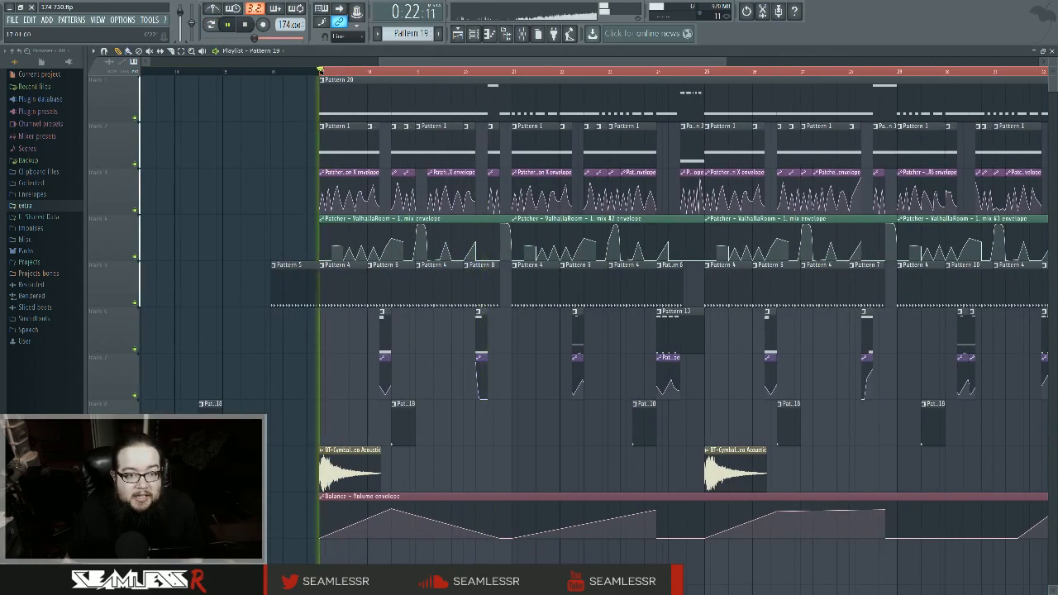
Reopen the neuro Patcher channel and inspect the oscillator waveforms of operators 1 and 2 in the upper Sytrus.
{"action": "key", "text": "F6"}
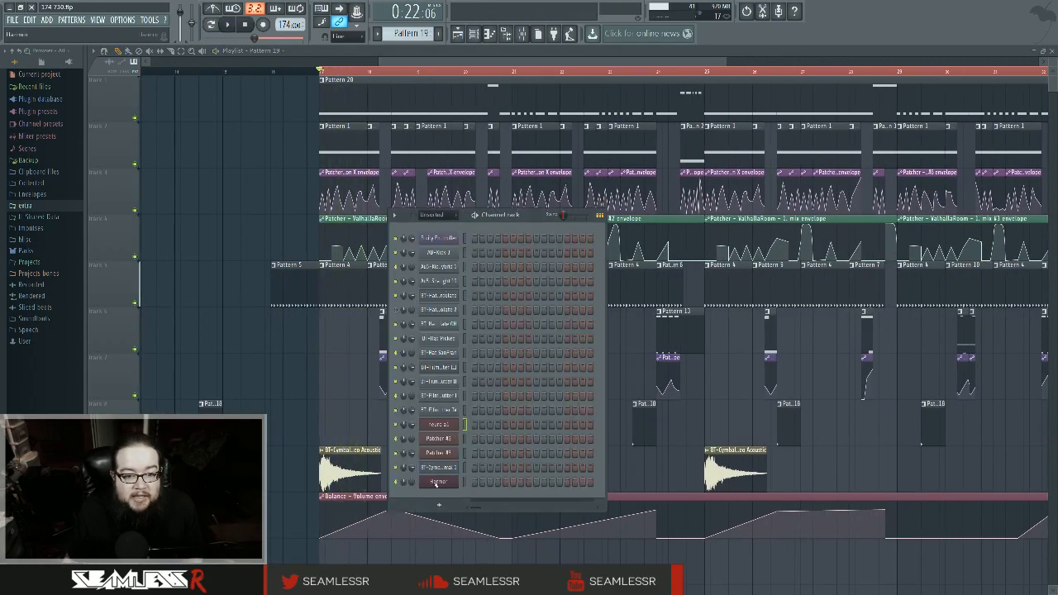
{"action": "left_click", "coordinate": [448, 425]}
{"action": "double_click", "coordinate": [302, 262]}
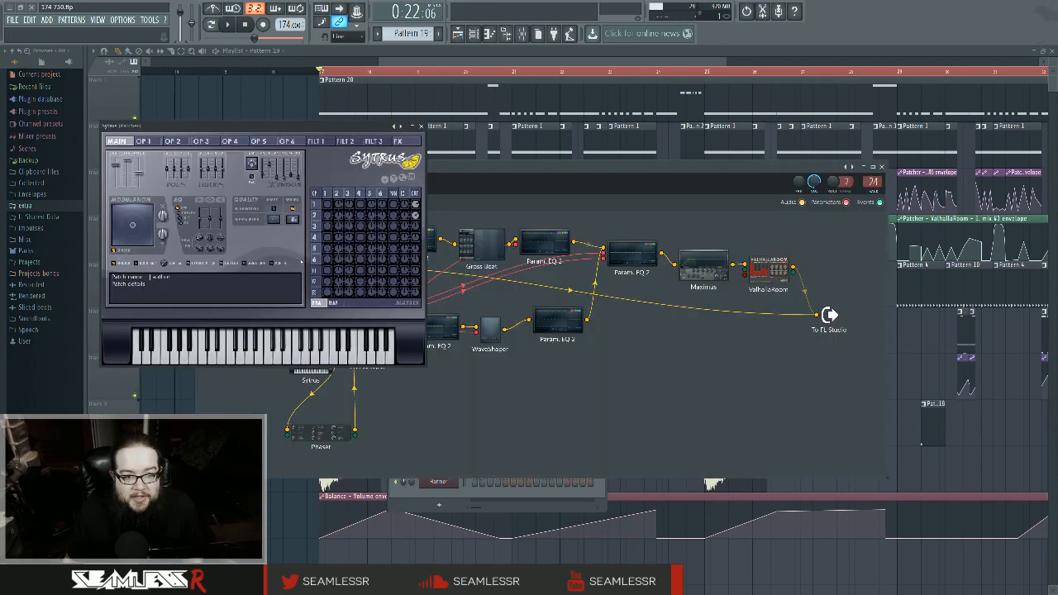
{"action": "left_click", "coordinate": [325, 193]}
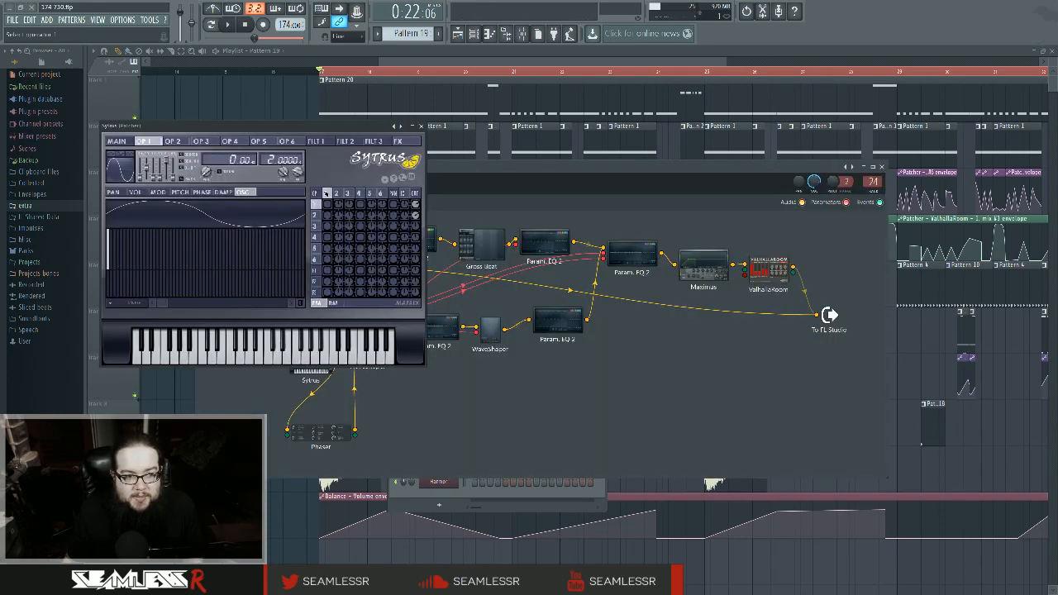
{"action": "left_click", "coordinate": [336, 193]}
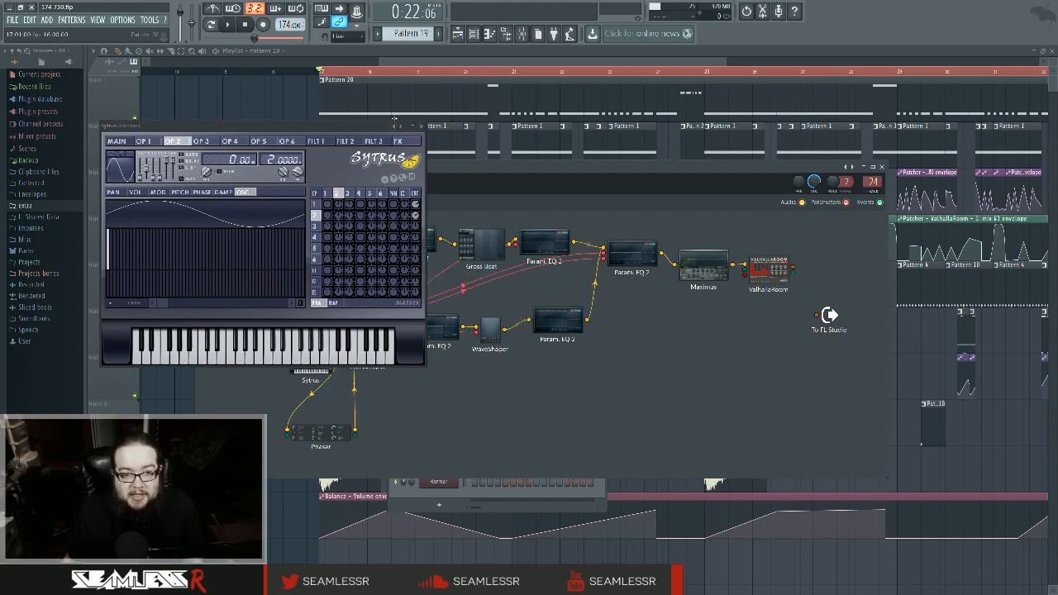
{"action": "left_click", "coordinate": [420, 126]}
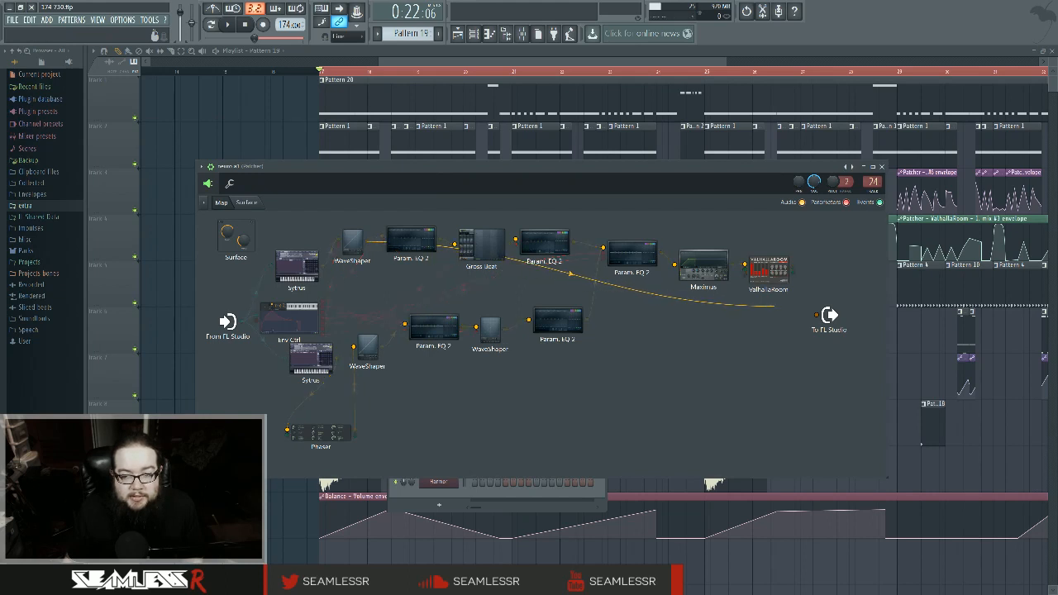
Audition the upper WaveShaper routed directly to the Patcher output, and remove that connection.
{"action": "key", "text": "space"}
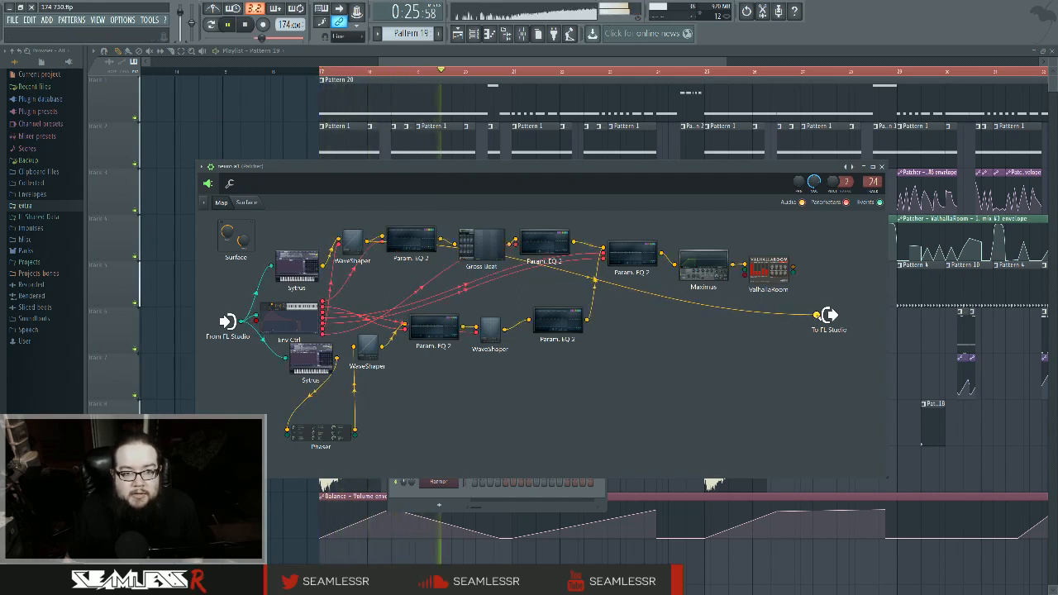
{"action": "key", "text": "space"}
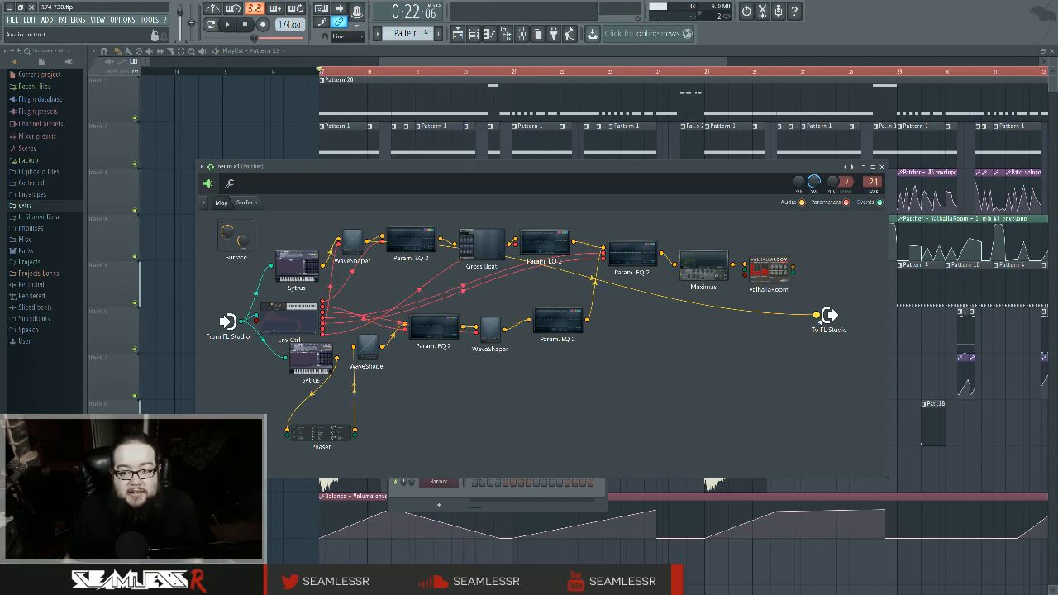
{"action": "left_click_drag", "start_coordinate": [816, 315], "coordinate": [804, 322]}
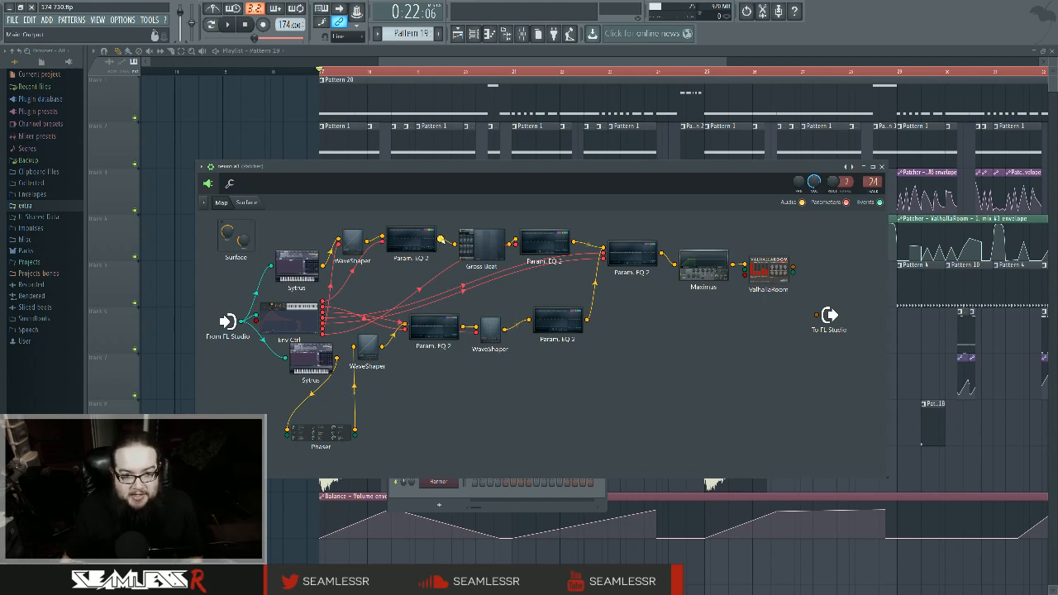
Route Gross Beat directly to the Patcher output and audition the pitch-bent upper layer.
{"action": "left_click_drag", "start_coordinate": [509, 243], "coordinate": [817, 315]}
{"action": "key", "text": "space"}
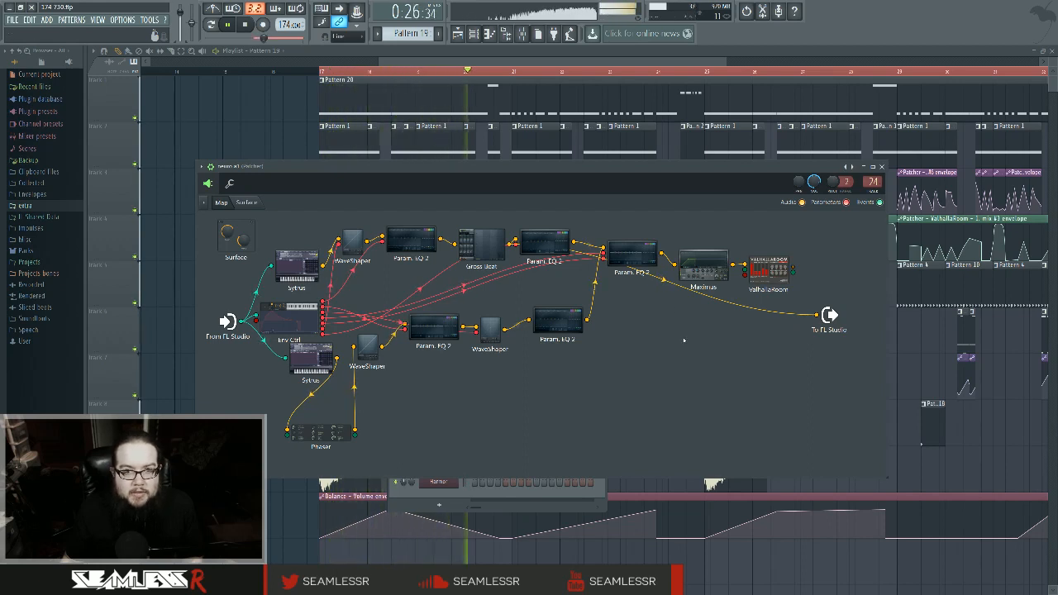
{"action": "key", "text": "space"}
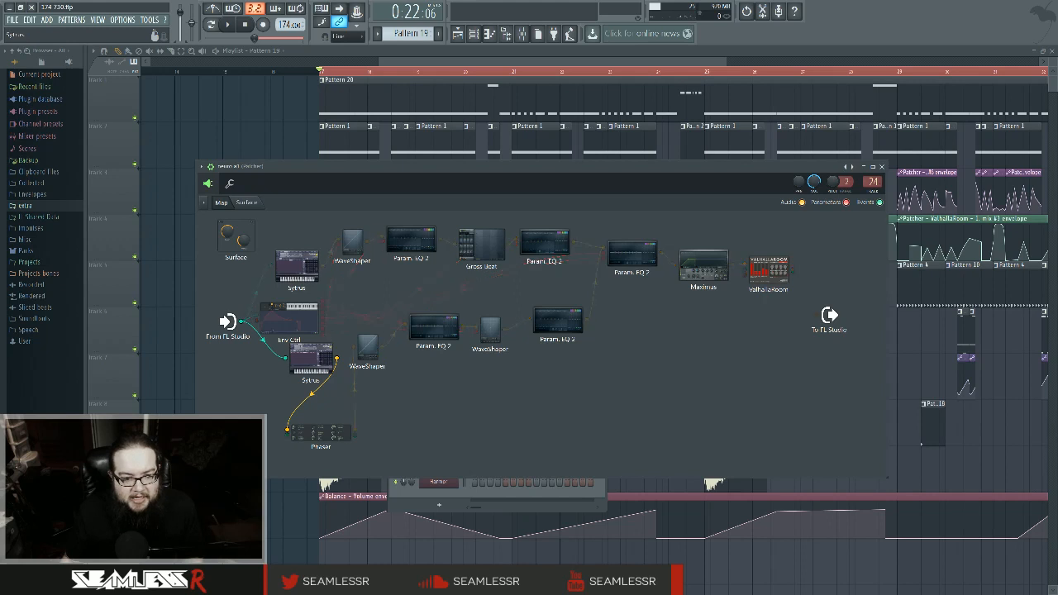
Route the lower Sytrus directly to the Patcher output, audition it and open its editor.
{"action": "left_click_drag", "start_coordinate": [335, 359], "coordinate": [817, 315]}
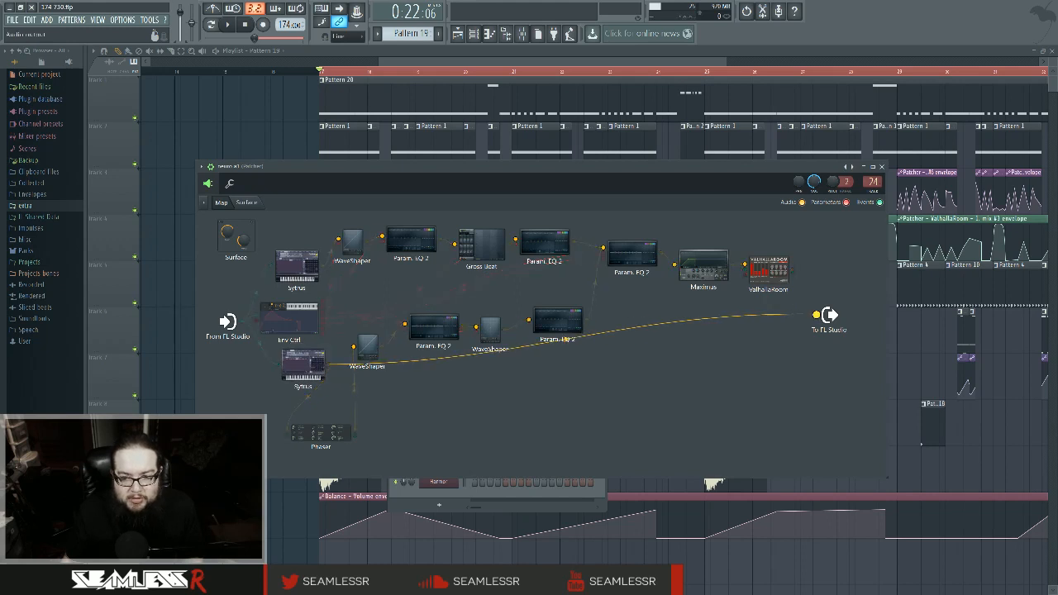
{"action": "key", "text": "space"}
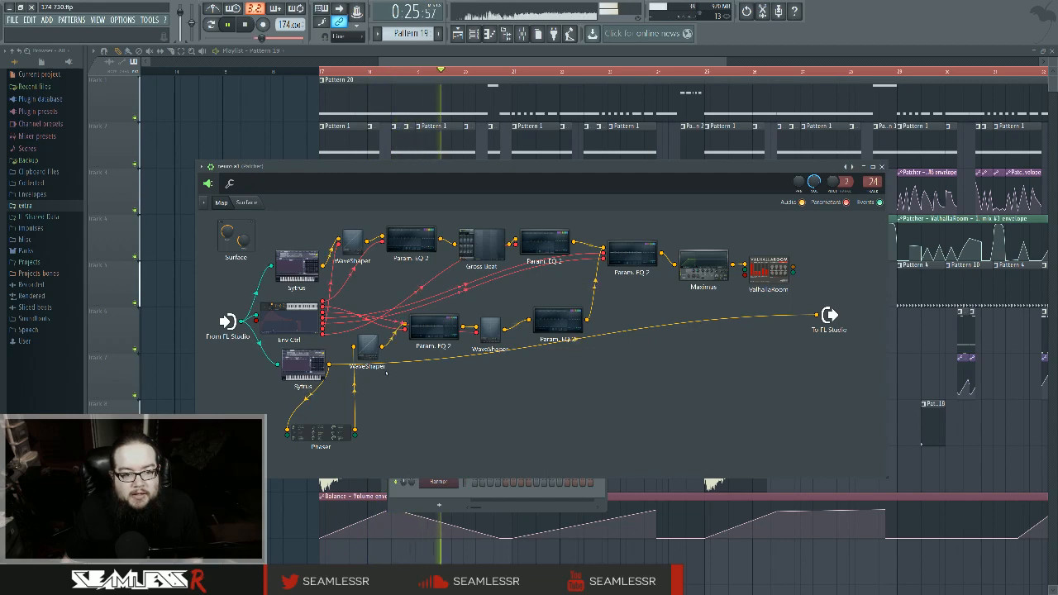
{"action": "double_click", "coordinate": [314, 361]}
{"action": "key", "text": "space"}
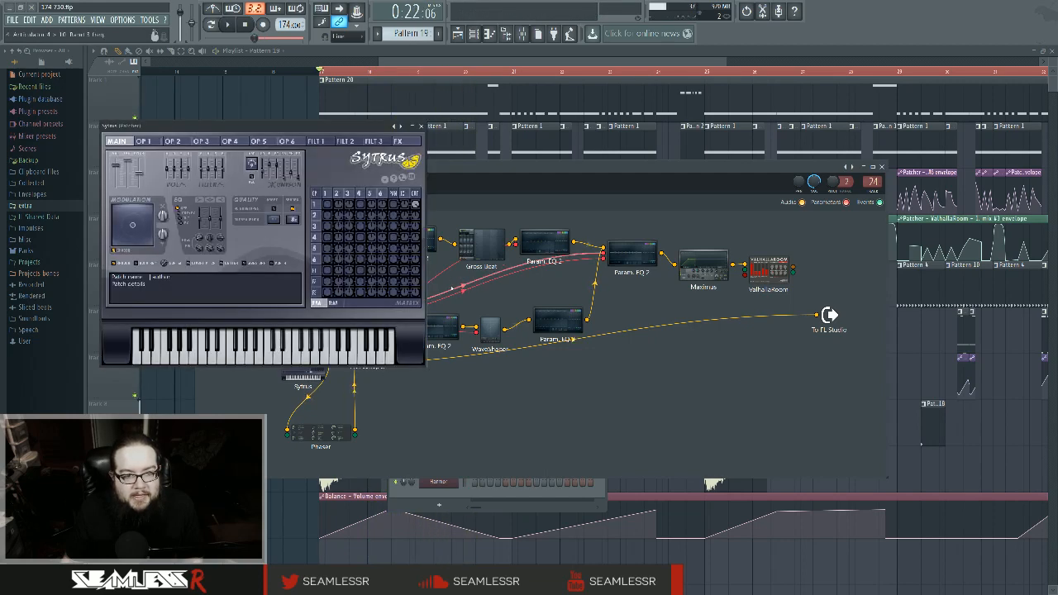
Inspect operator 1 and the main page of the lower Sytrus, and close its editor.
{"action": "left_click_drag", "start_coordinate": [341, 132], "coordinate": [502, 230]}
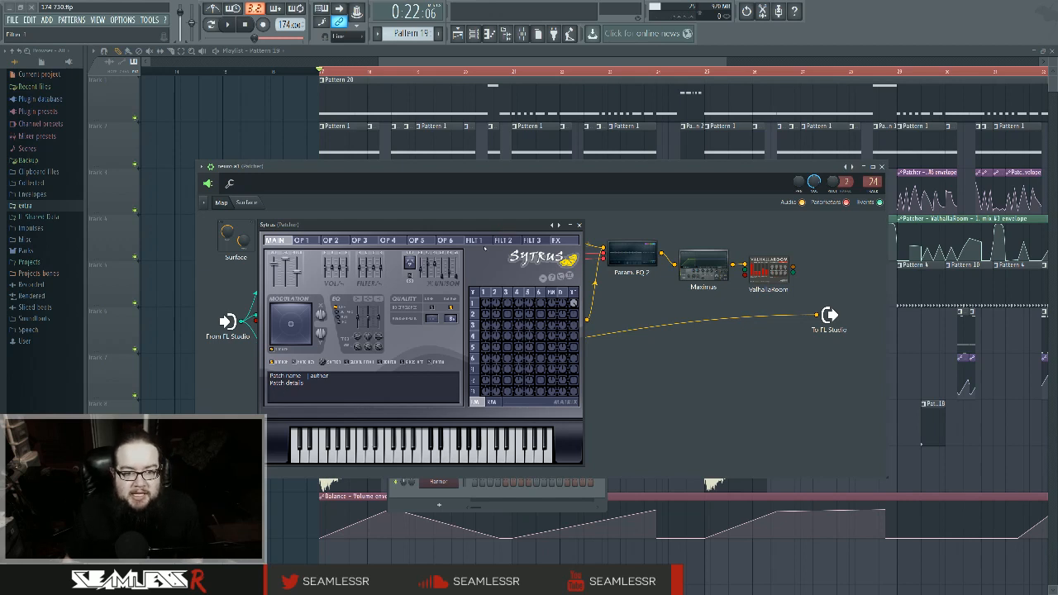
{"action": "left_click", "coordinate": [483, 292]}
{"action": "left_click", "coordinate": [281, 239]}
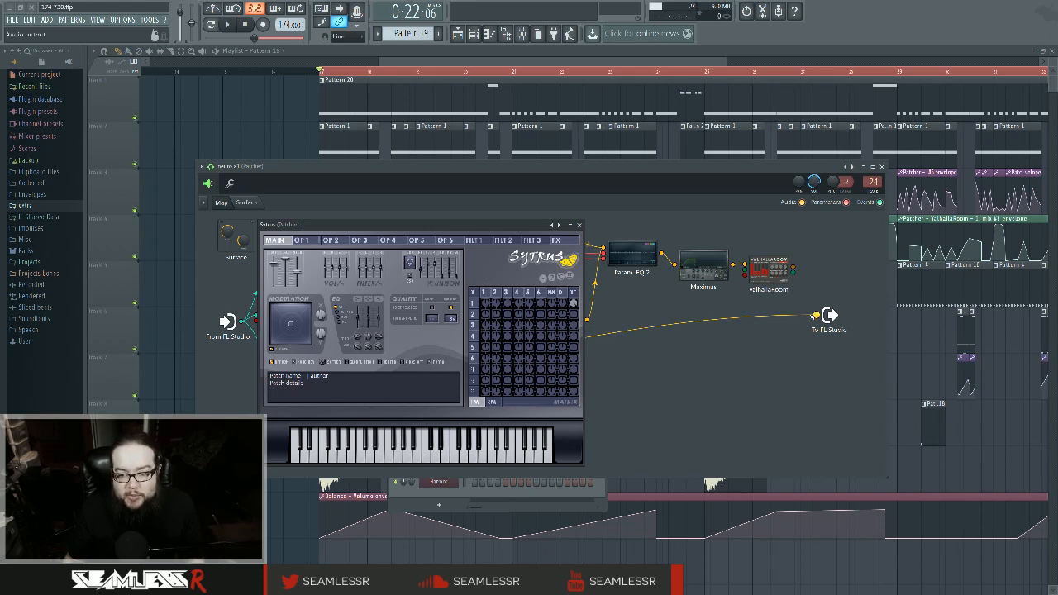
{"action": "left_click", "coordinate": [579, 224]}
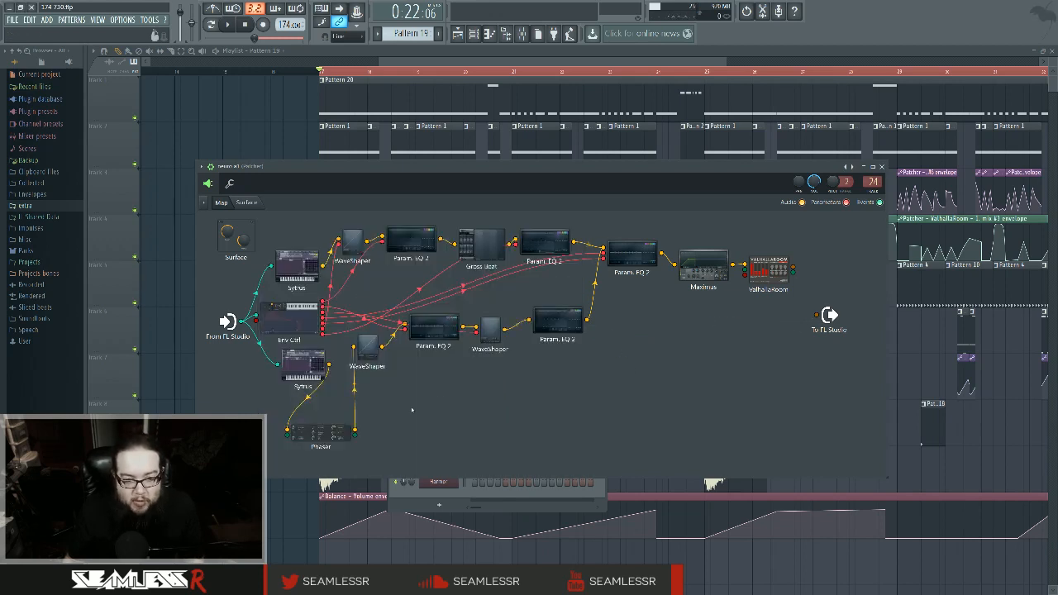
Route the Phaser directly to the Patcher output, audition it, and remove the connection.
{"action": "left_click_drag", "start_coordinate": [355, 429], "coordinate": [818, 315]}
{"action": "key", "text": "space"}
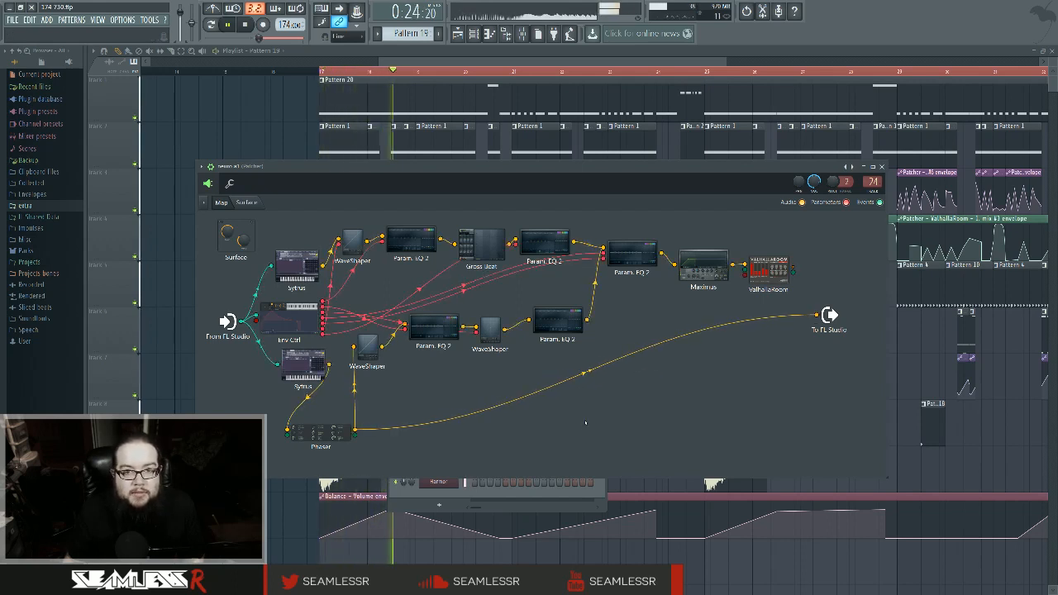
{"action": "key", "text": "space"}
{"action": "left_click_drag", "start_coordinate": [817, 315], "coordinate": [715, 358]}
Route the lower chain's first WaveShaper to the Patcher output and steepen its shaping curve by raising the midpoint.
{"action": "left_click_drag", "start_coordinate": [383, 346], "coordinate": [818, 315]}
{"action": "left_click", "coordinate": [368, 346]}
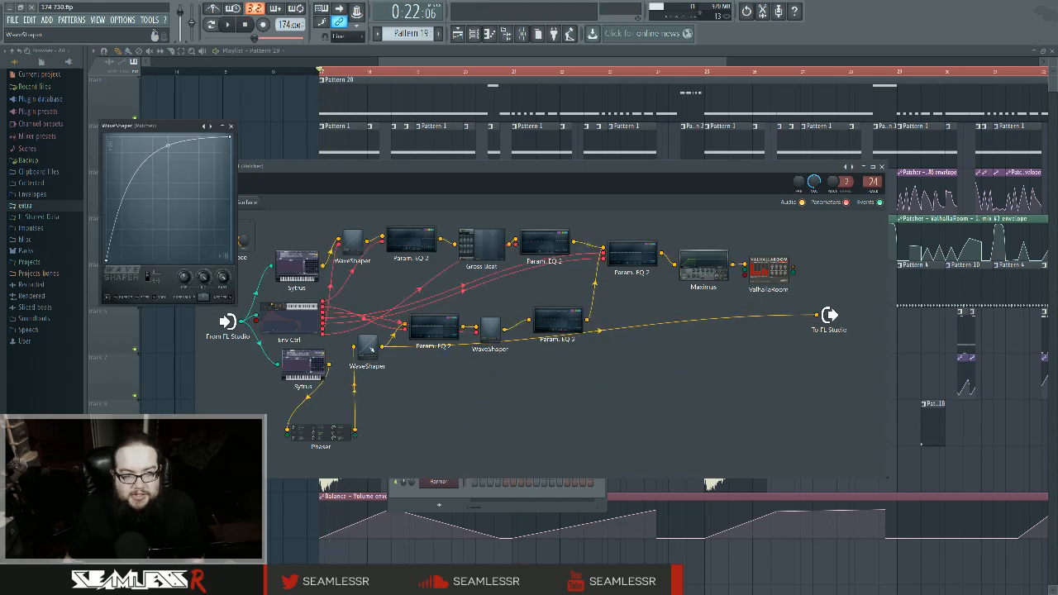
{"action": "left_click_drag", "start_coordinate": [168, 146], "coordinate": [168, 136]}
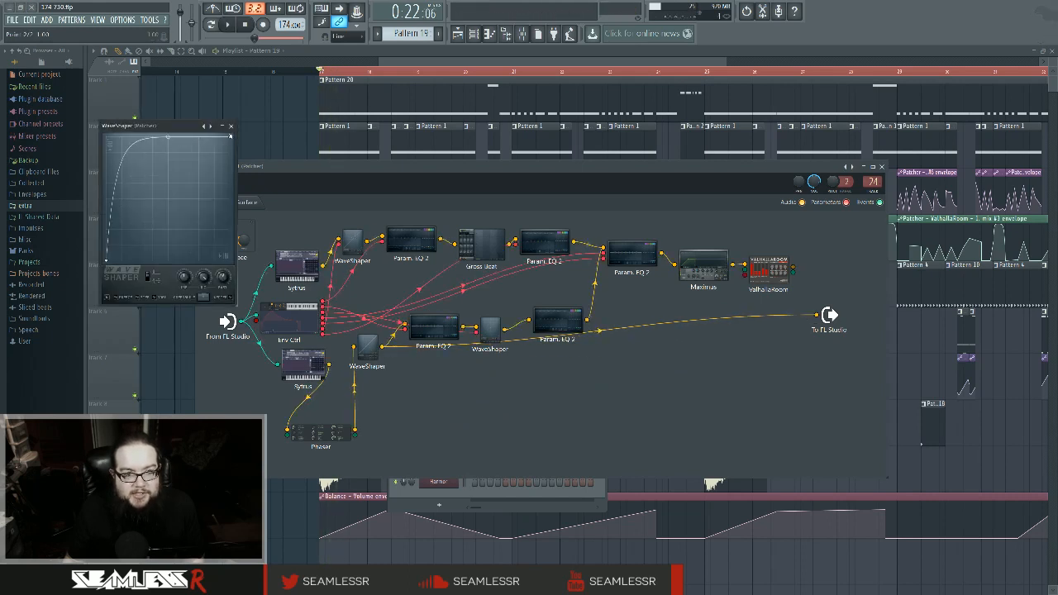
{"action": "left_click", "coordinate": [231, 126]}
Check the lower chain's second WaveShaper curve, and audition the first WaveShaper before unplugging it from the output.
{"action": "left_click", "coordinate": [490, 327]}
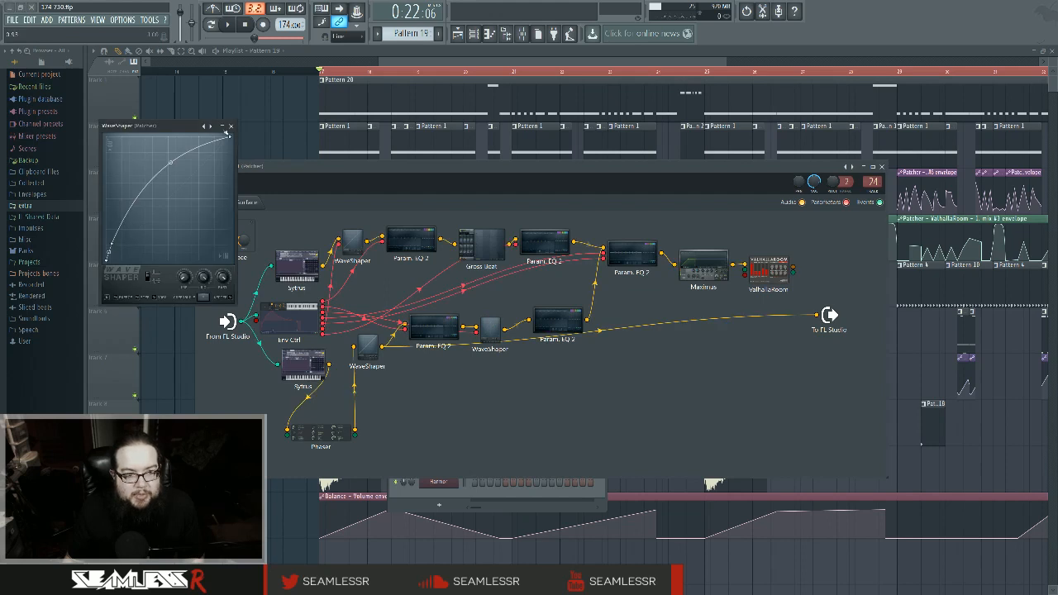
{"action": "left_click", "coordinate": [232, 126]}
{"action": "key", "text": "space"}
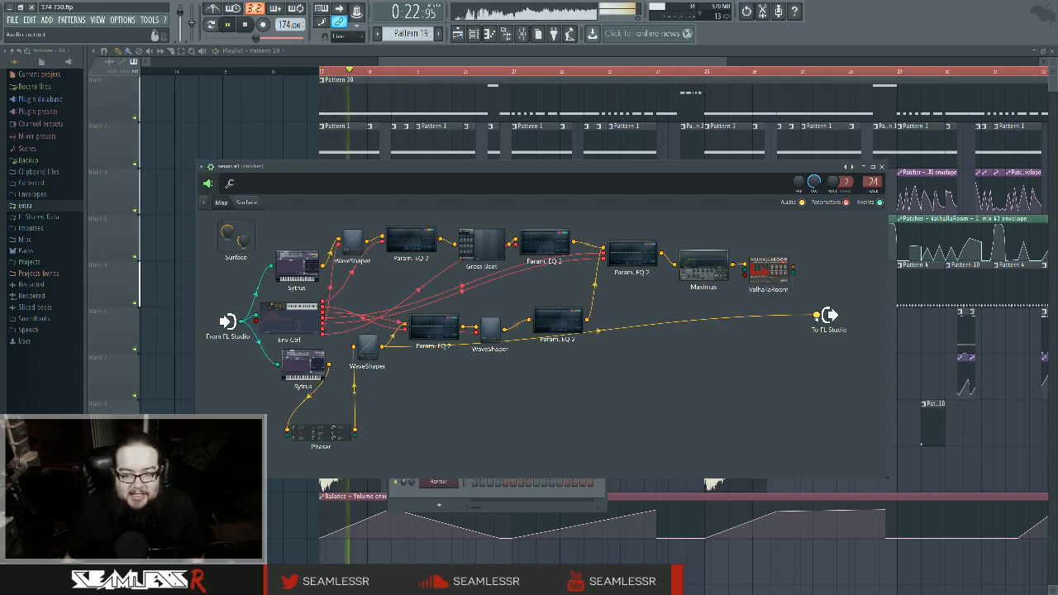
{"action": "key", "text": "space"}
{"action": "left_click", "coordinate": [816, 315]}
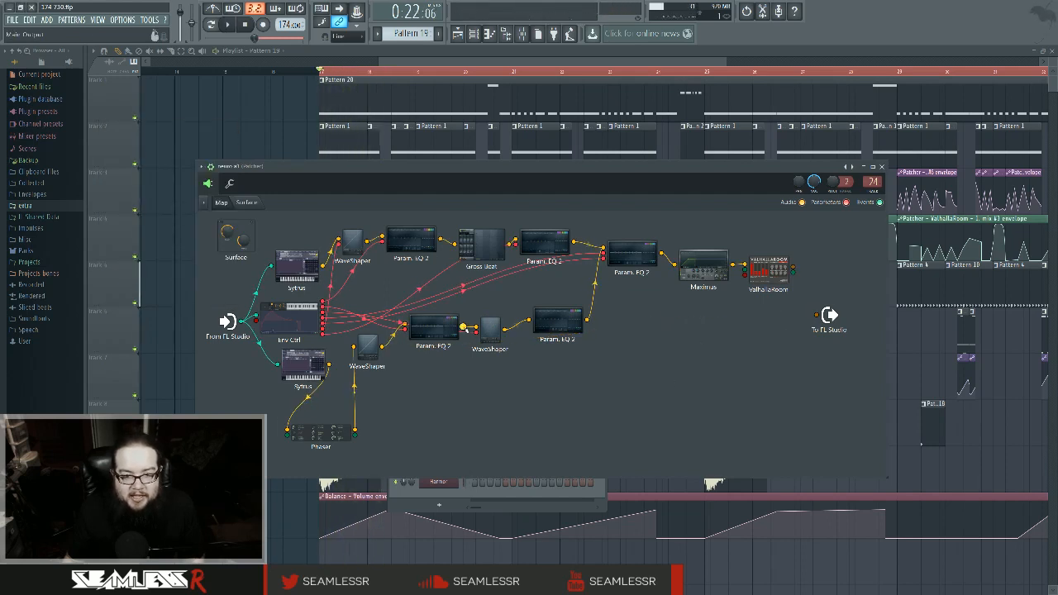
Route the lower chain's first Param EQ 2 to the Patcher output, audition it, and remove the connection.
{"action": "left_click_drag", "start_coordinate": [585, 320], "coordinate": [817, 316]}
{"action": "key", "text": "space"}
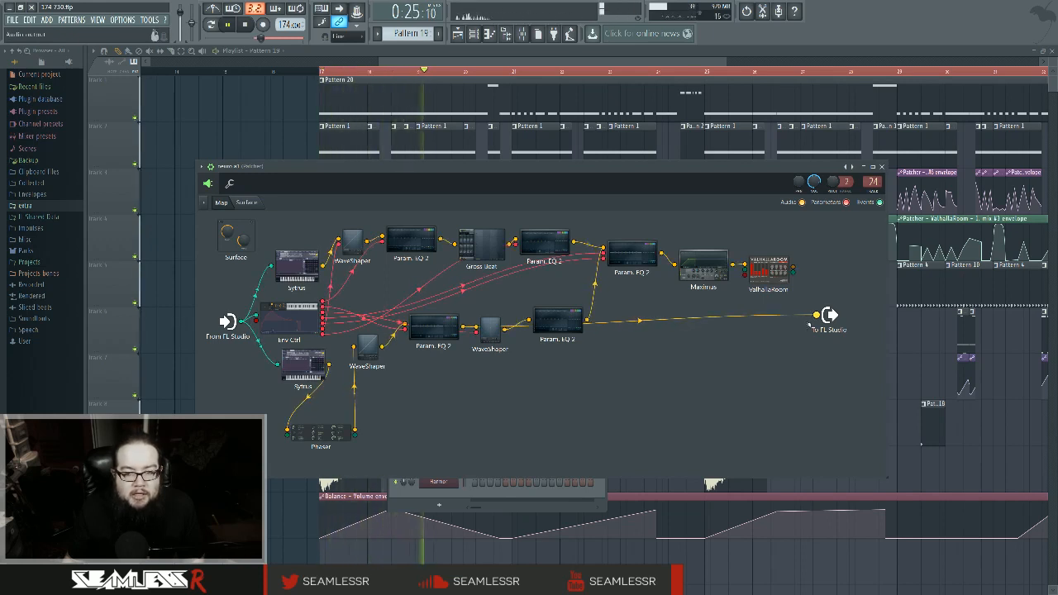
{"action": "key", "text": "space"}
{"action": "left_click_drag", "start_coordinate": [816, 315], "coordinate": [740, 337]}
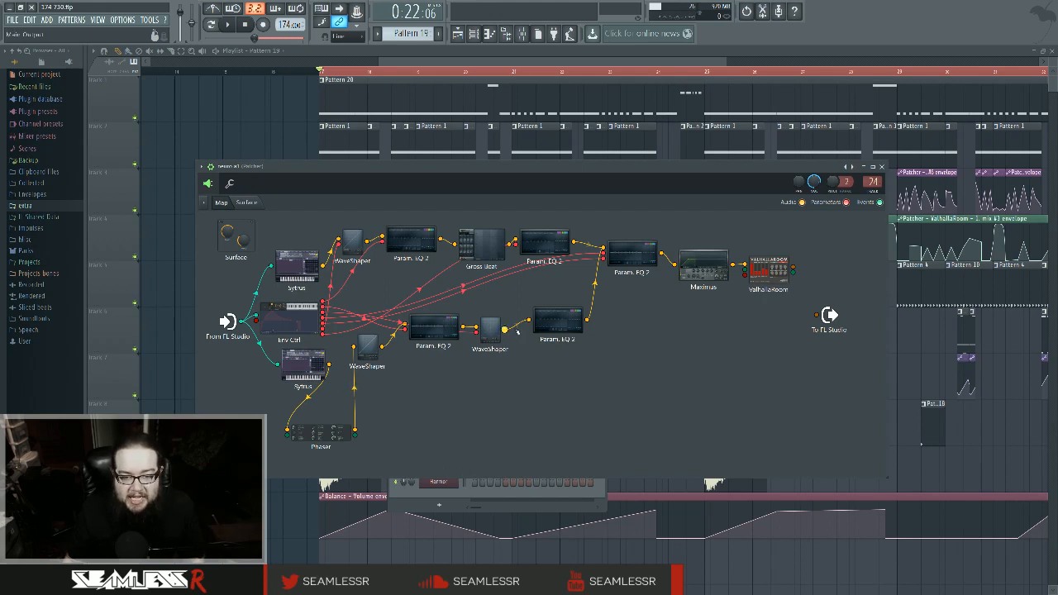
Audition the lower chain's last Param EQ 2 through the Patcher output, view its EQ curve and unplug it.
{"action": "left_click_drag", "start_coordinate": [587, 320], "coordinate": [817, 316]}
{"action": "key", "text": "space"}
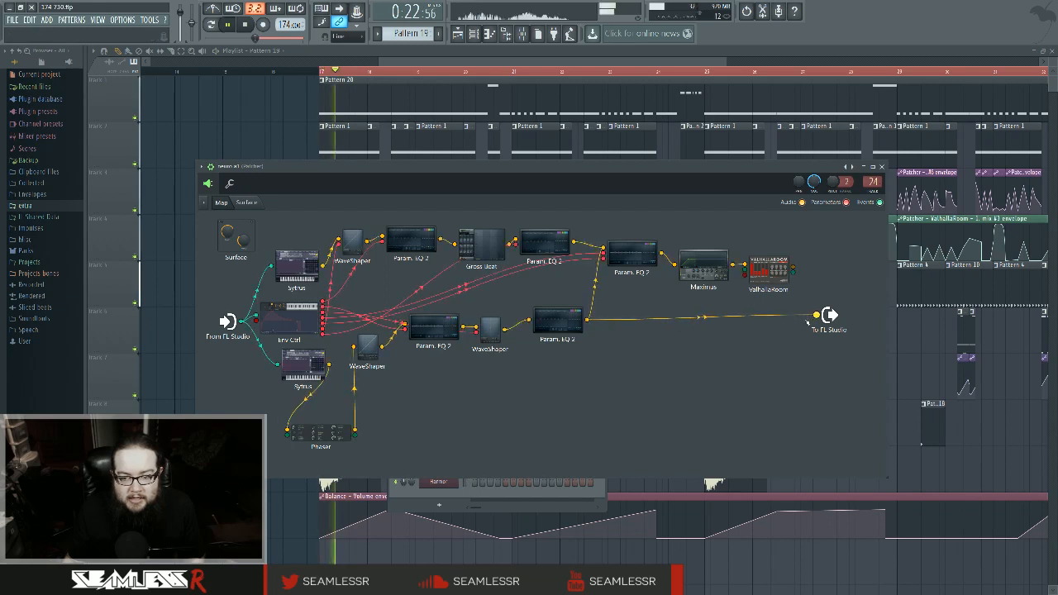
{"action": "key", "text": "space"}
{"action": "double_click", "coordinate": [564, 320]}
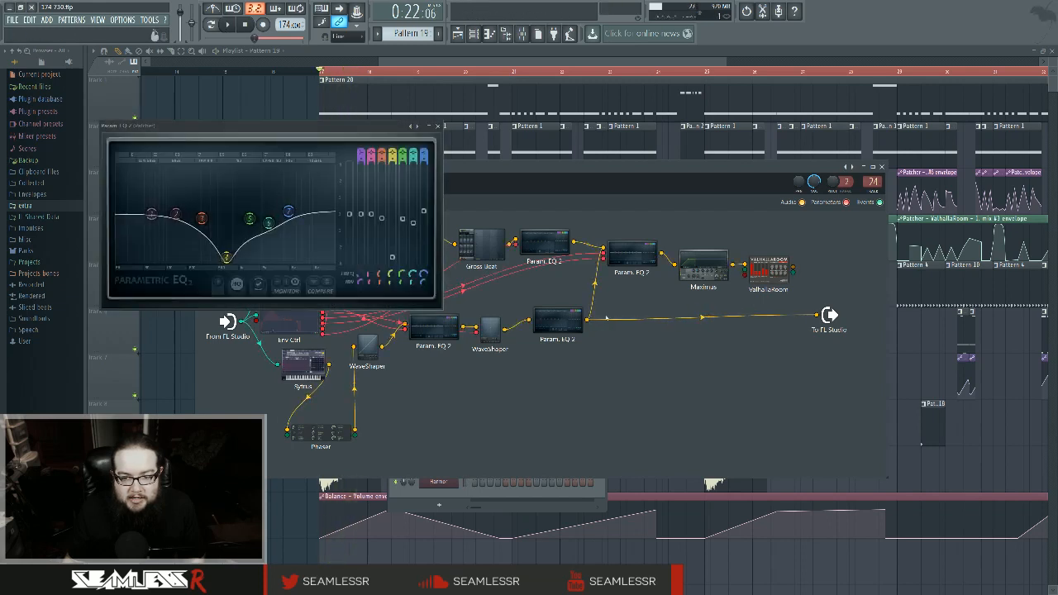
{"action": "left_click", "coordinate": [816, 315]}
Reconnect ValhallaRoom to the Patcher output during playback, and close the Param EQ 2 window.
{"action": "key", "text": "space"}
{"action": "left_click_drag", "start_coordinate": [787, 308], "coordinate": [818, 315]}
{"action": "left_click", "coordinate": [438, 127]}
{"action": "key", "text": "space"}
Open ValhallaRoom and play the song briefly from bar 18 to watch its automated mix amount.
{"action": "double_click", "coordinate": [768, 274]}
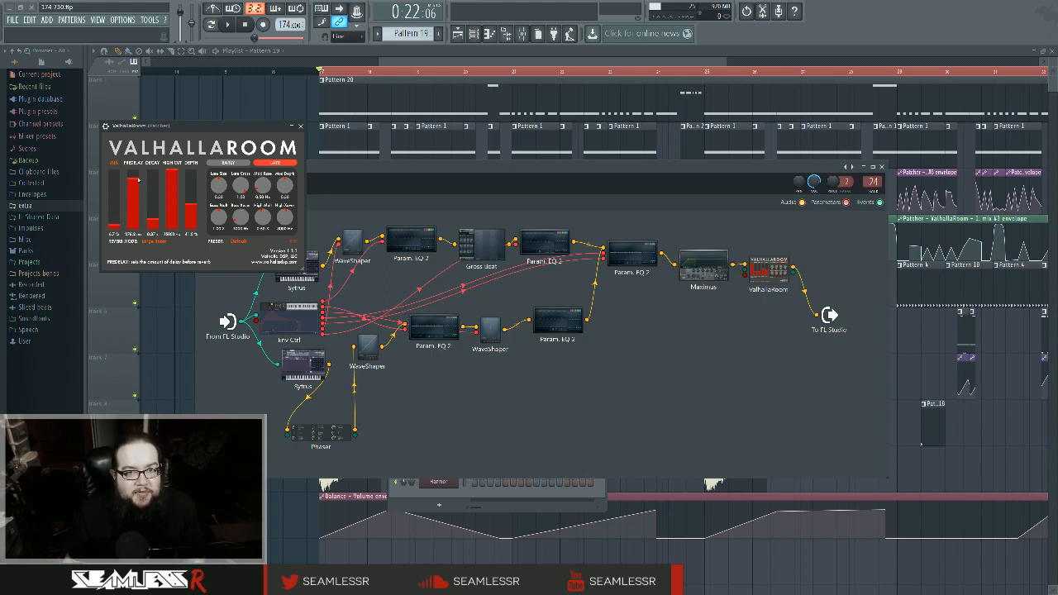
{"action": "right_click", "coordinate": [263, 98]}
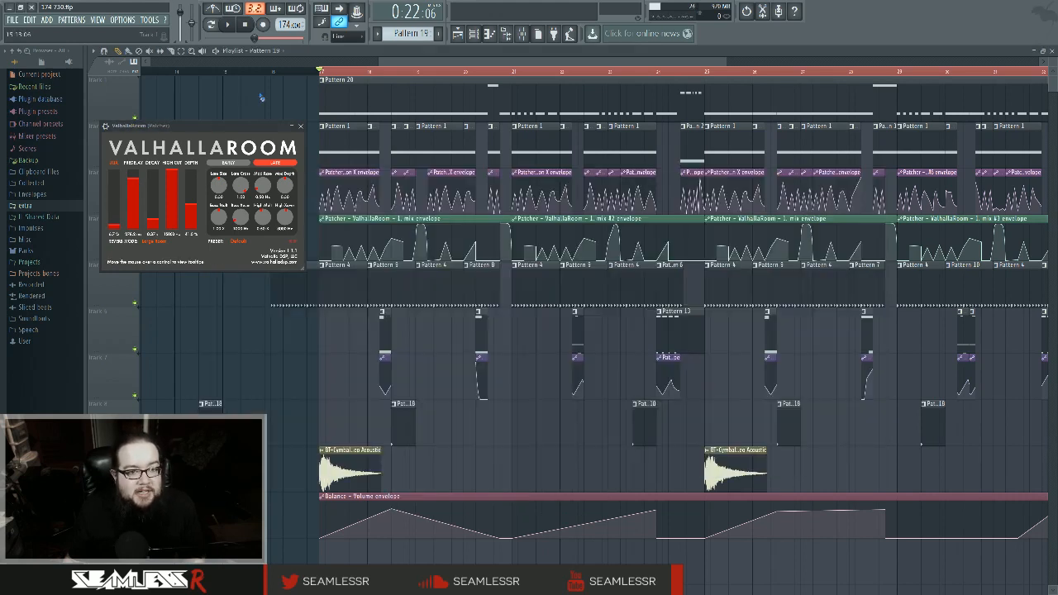
{"action": "left_click", "coordinate": [370, 72]}
{"action": "key", "text": "space"}
{"action": "key", "text": "space"}
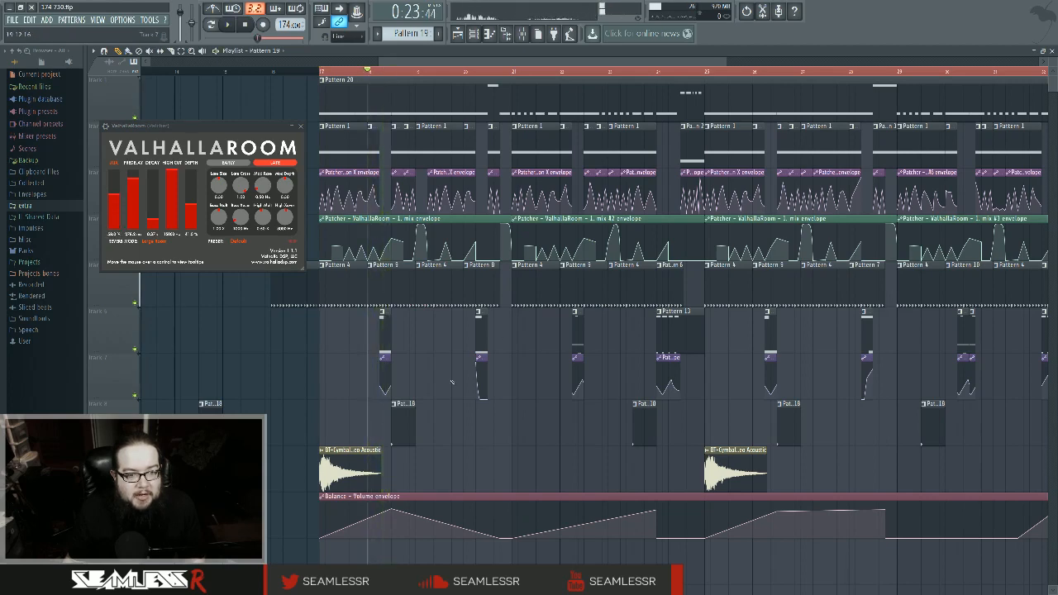
Play the passage just before bar 21 repeatedly to audition how the ValhallaRoom mix automation swells in the gap.
{"action": "scroll", "coordinate": [343, 109], "scroll_direction": "up", "scroll_amount": 3}
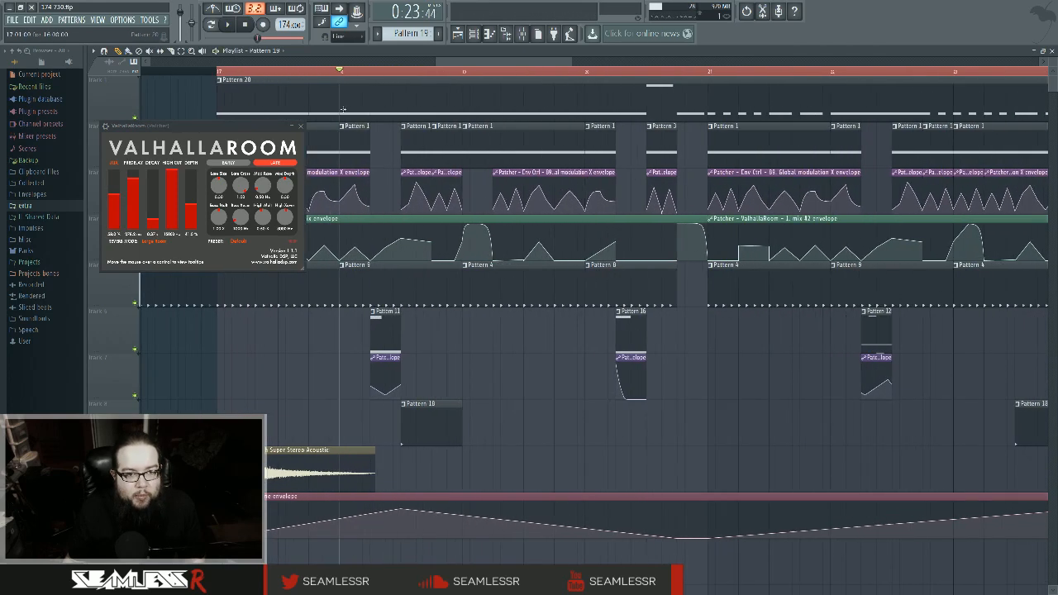
{"action": "key", "text": "space"}
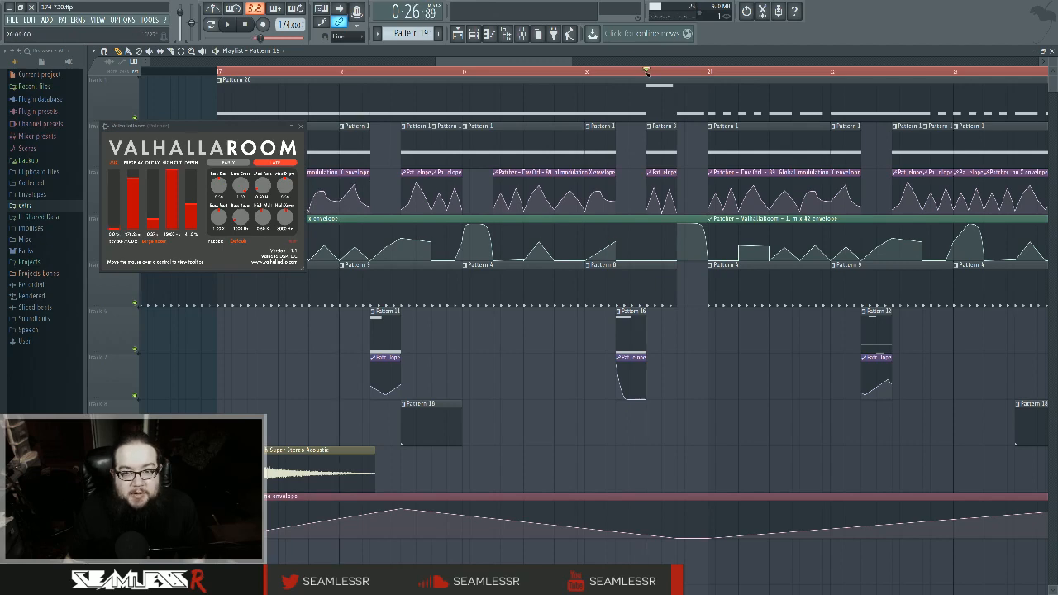
{"action": "key", "text": "space"}
{"action": "scroll", "coordinate": [547, 90], "scroll_direction": "up", "scroll_amount": 3}
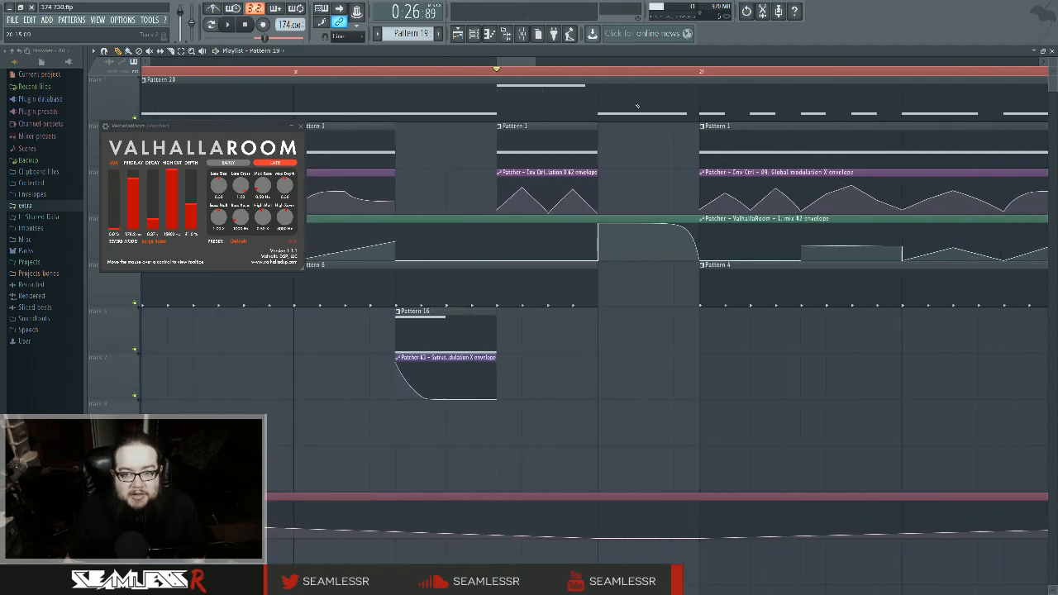
{"action": "left_click", "coordinate": [542, 146]}
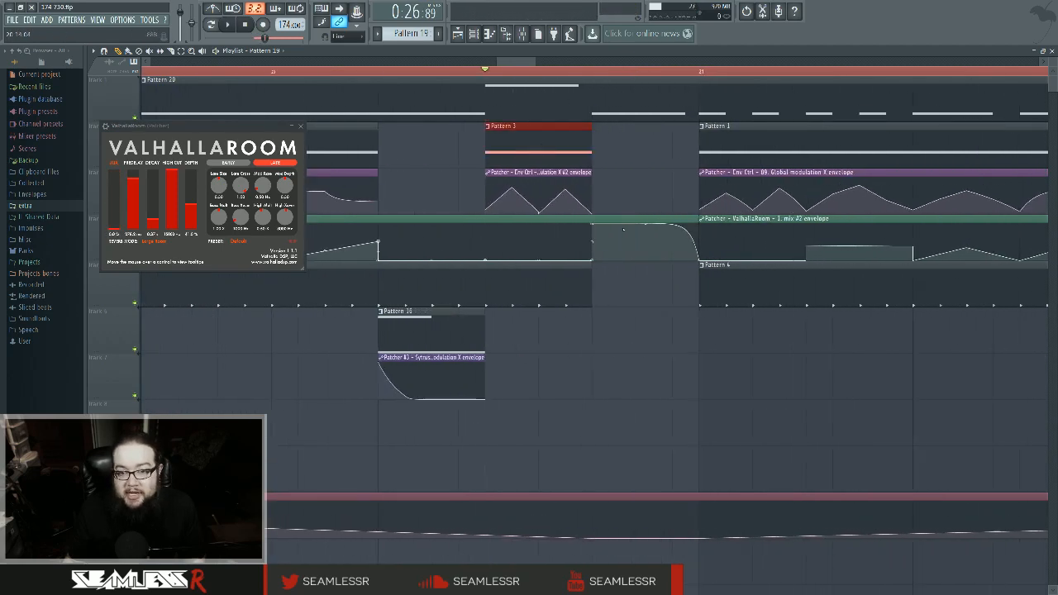
{"action": "left_click", "coordinate": [625, 198], "text": "ctrl"}
{"action": "key", "text": "space"}
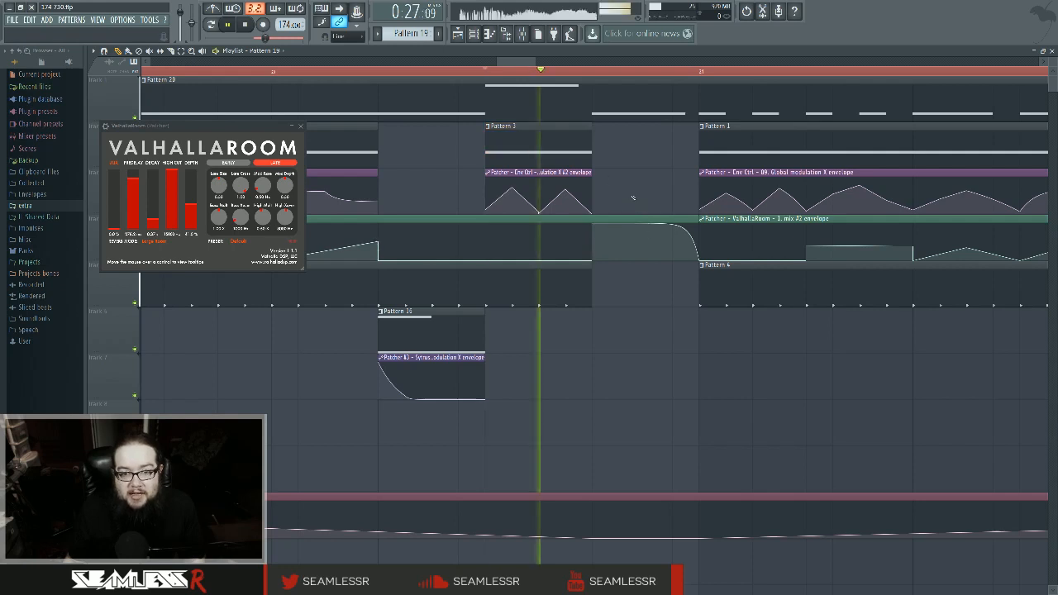
{"action": "key", "text": "space"}
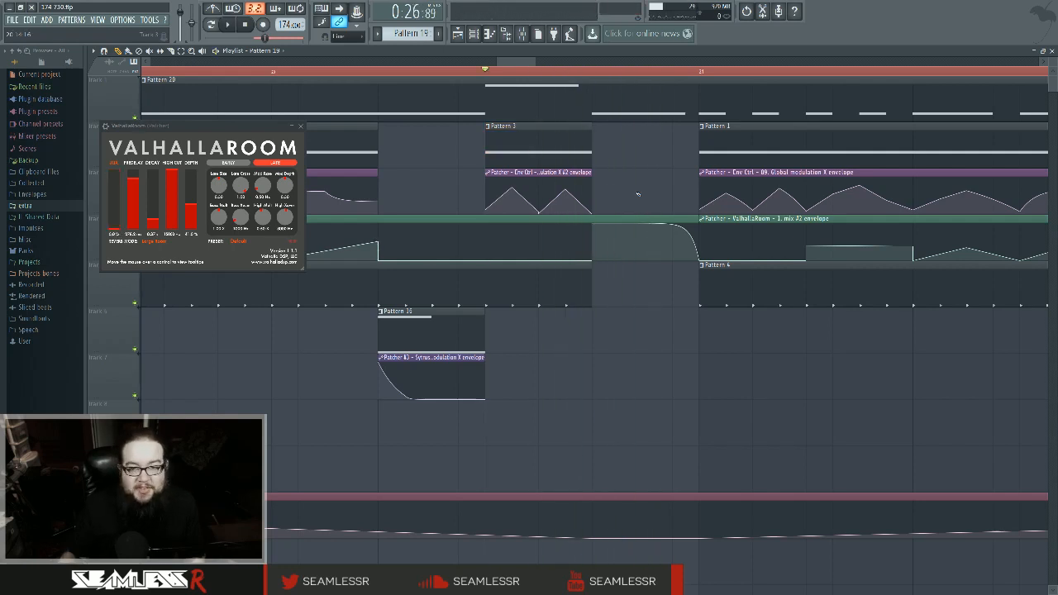
{"action": "key", "text": "space"}
{"action": "key", "text": "space"}
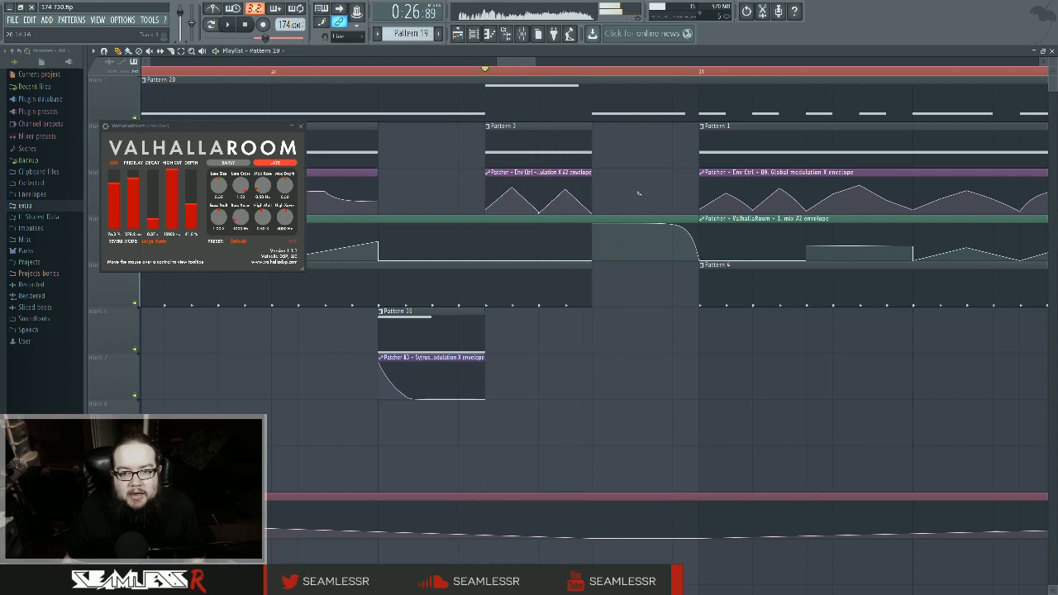
Select the first ValhallaRoom mix envelope clip in the playlist and play briefly from just before bar 21.
{"action": "scroll", "coordinate": [639, 199], "scroll_direction": "down", "scroll_amount": 6}
{"action": "left_click", "coordinate": [640, 219], "text": "ctrl"}
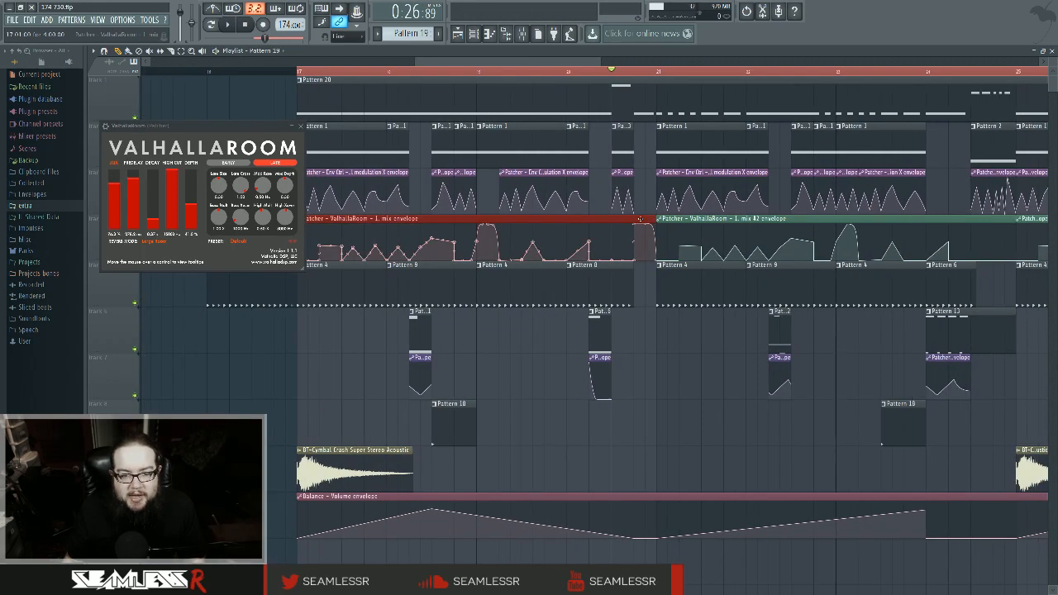
{"action": "key", "text": "space"}
{"action": "key", "text": "space"}
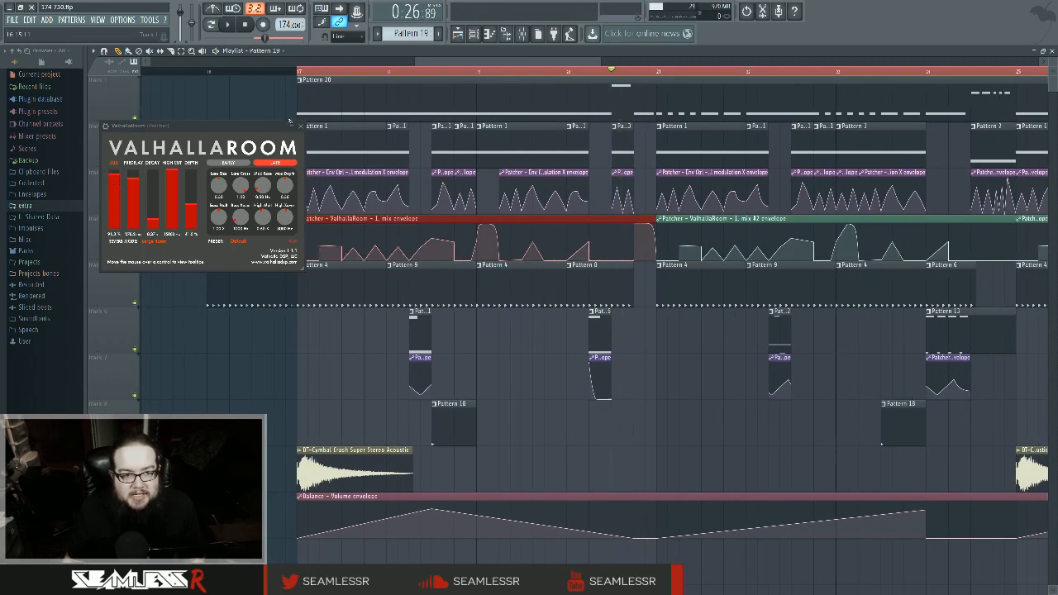
Close ValhallaRoom and play the arrangement from bar 17 past bar 21 to hear the automated reverb.
{"action": "left_click", "coordinate": [300, 126]}
{"action": "left_click", "coordinate": [301, 72]}
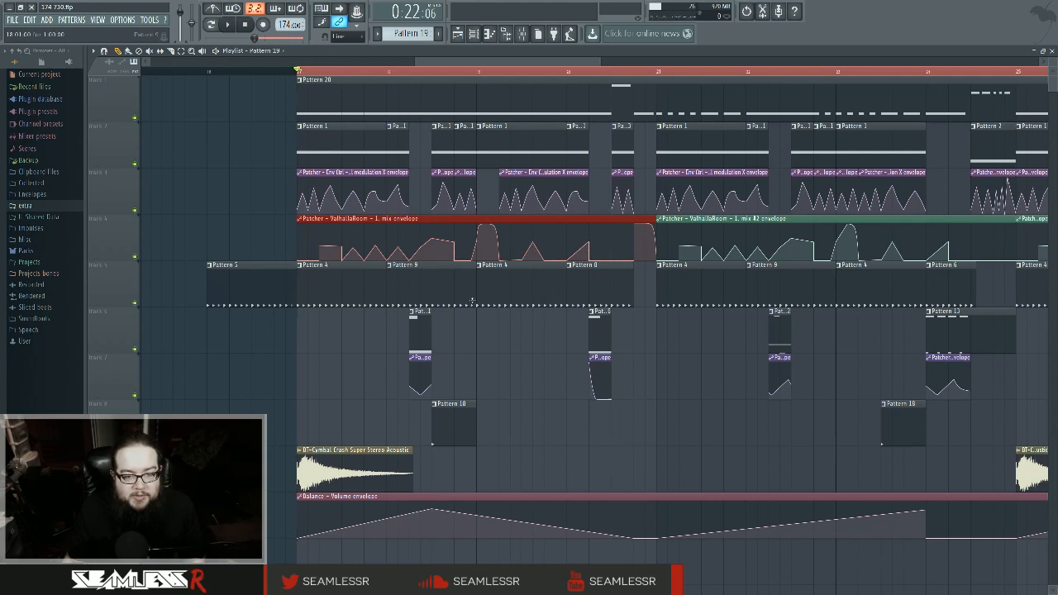
{"action": "key", "text": "space"}
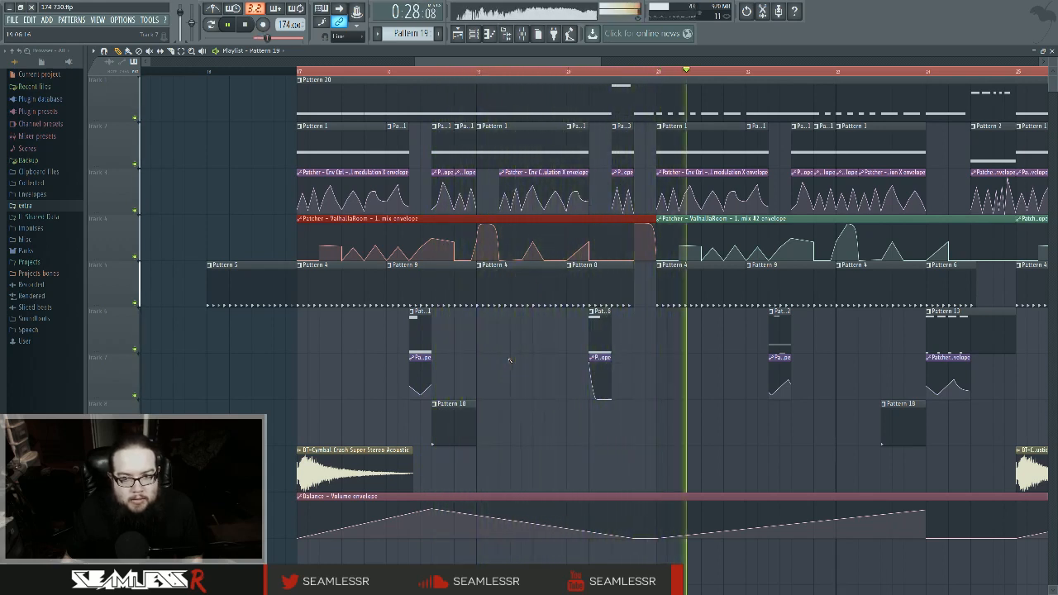
{"action": "key", "text": "space"}
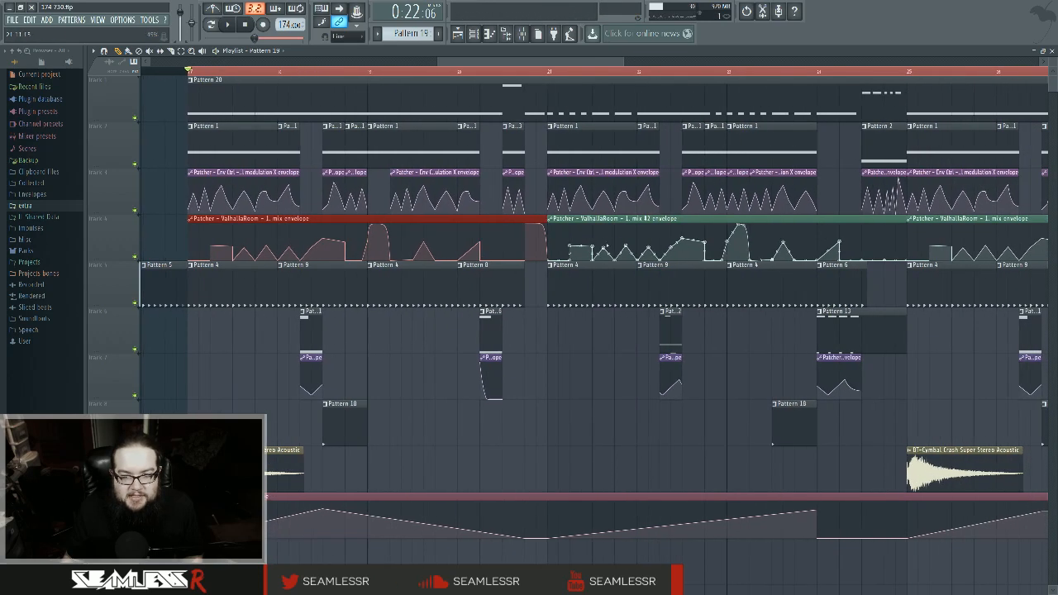
Deselect the envelope clip and play the arrangement from just after bar 23.
{"action": "left_click", "coordinate": [583, 353], "text": "ctrl"}
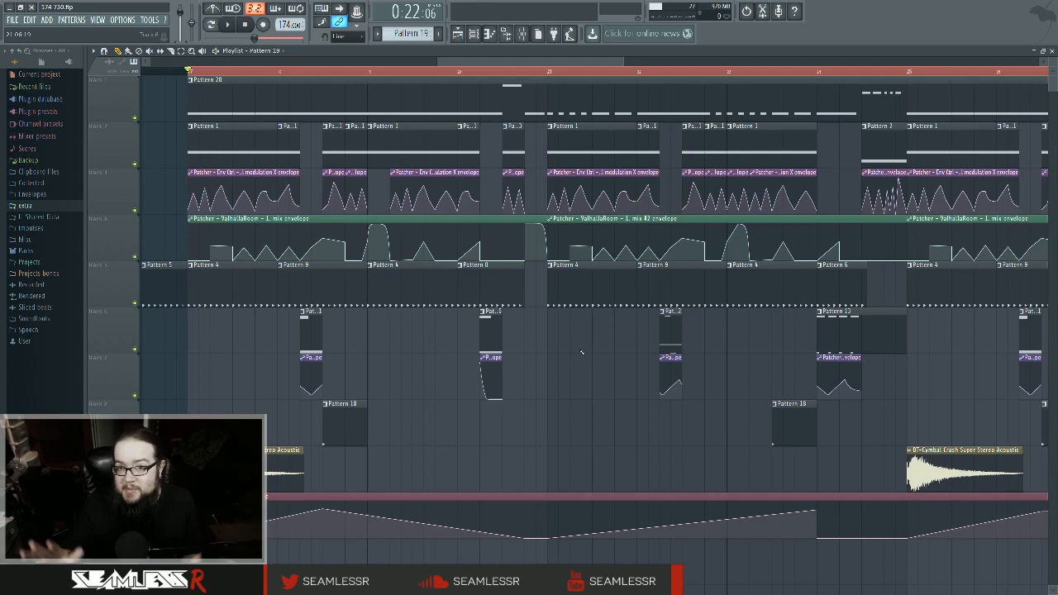
{"action": "left_click_drag", "start_coordinate": [761, 334], "coordinate": [648, 328]}
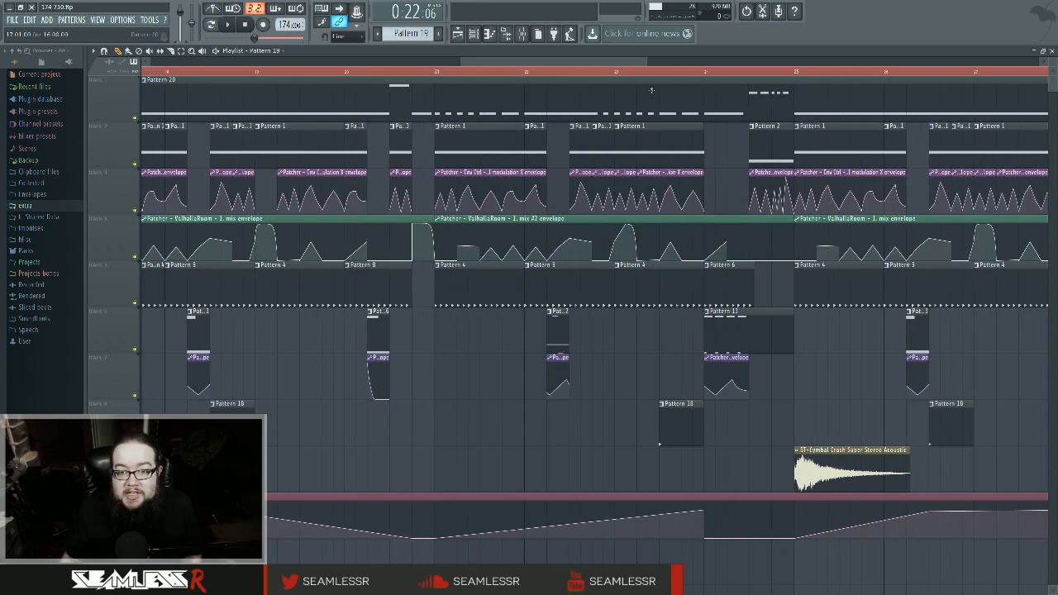
{"action": "left_click", "coordinate": [641, 74]}
{"action": "key", "text": "space"}
{"action": "key", "text": "space"}
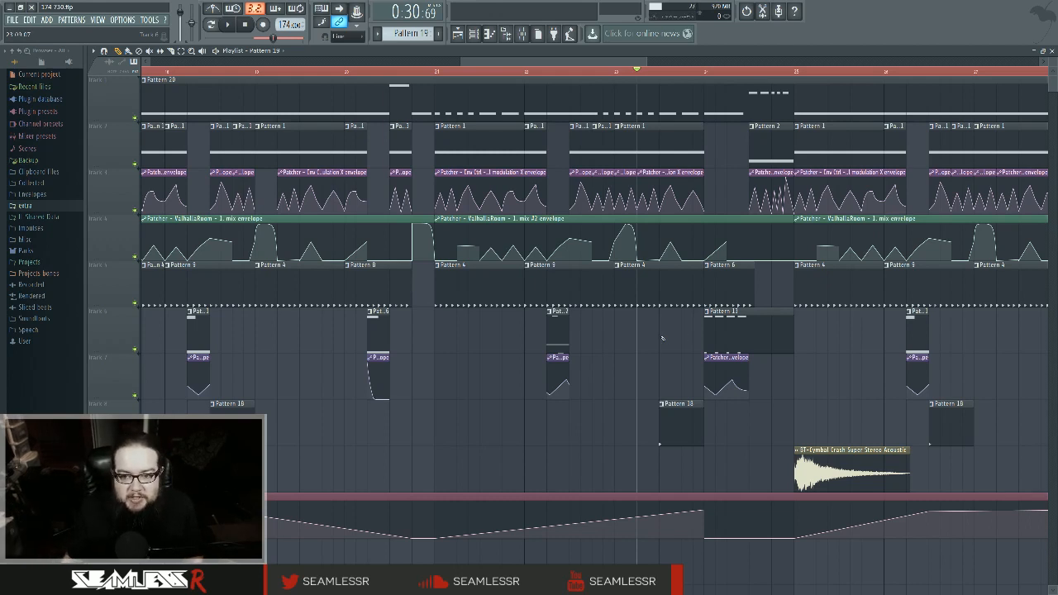
Open the mixer, play from bar 23, and turn off the solo around the Patcher track to hear every track.
{"action": "left_click", "coordinate": [522, 33]}
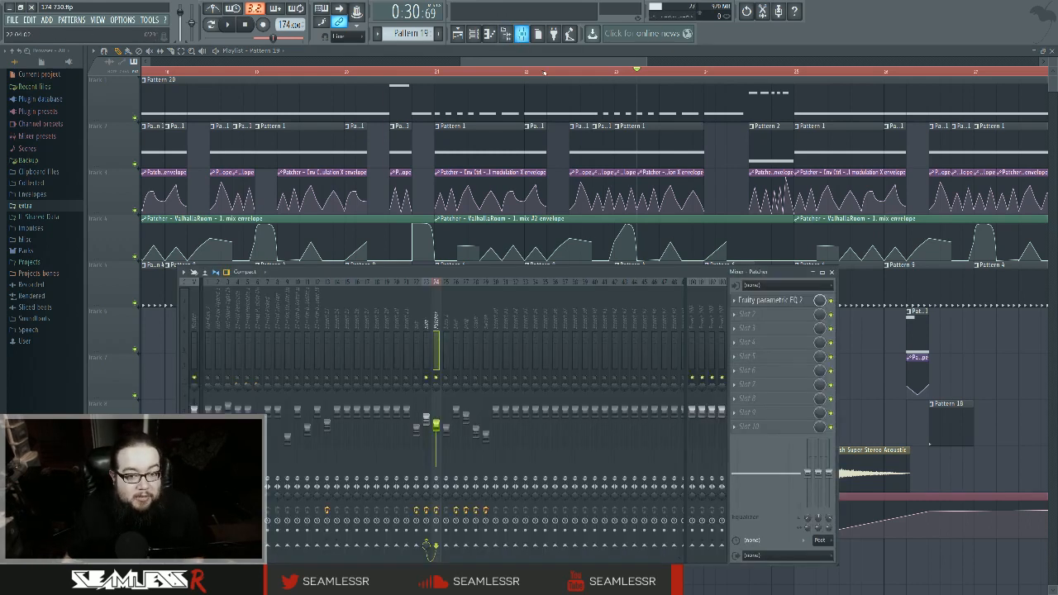
{"action": "key", "text": "space"}
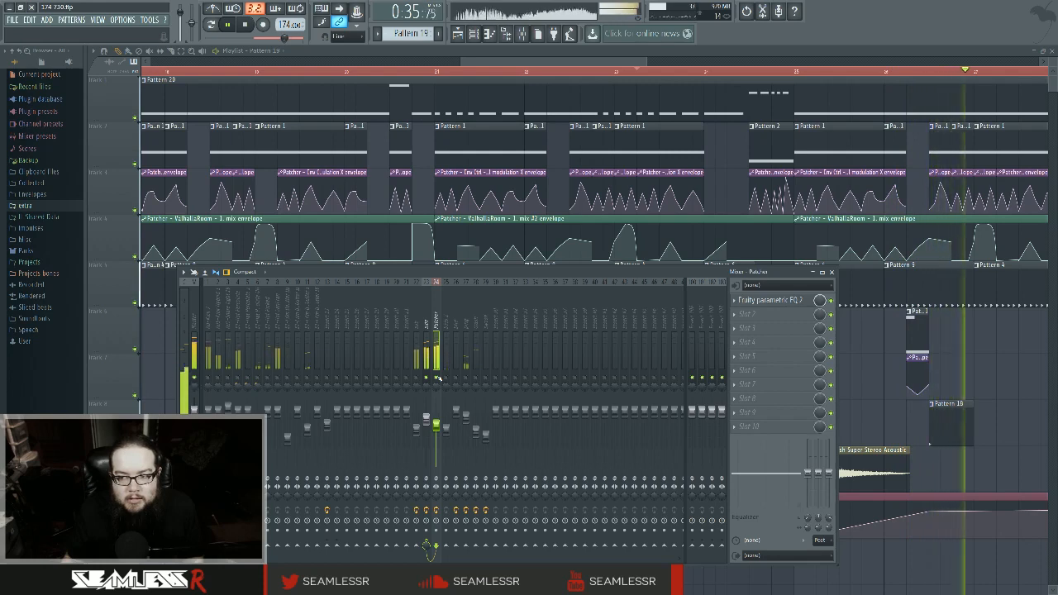
{"action": "key", "text": "space"}
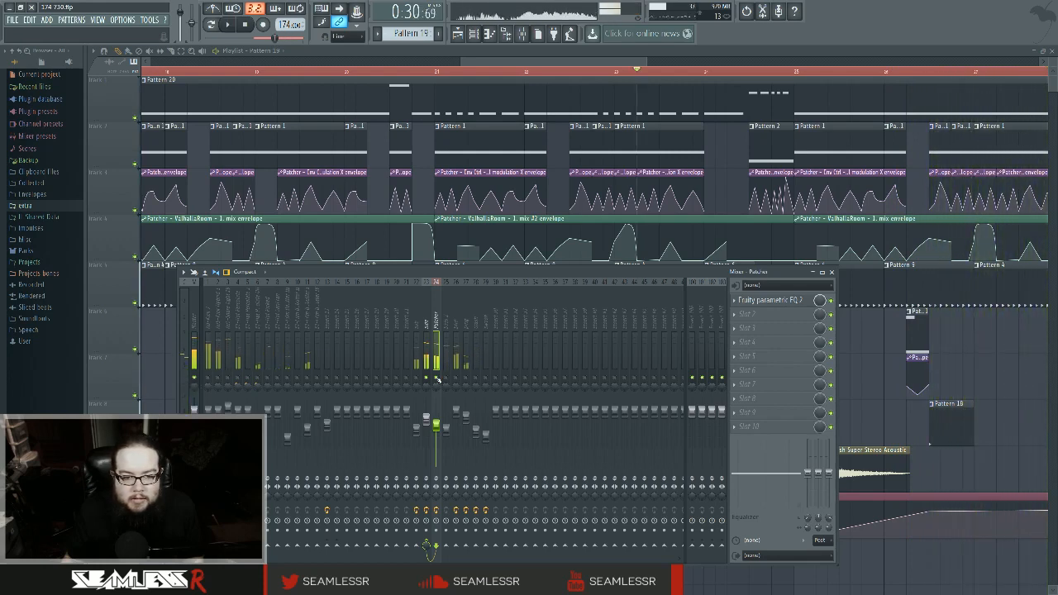
{"action": "key", "text": "space"}
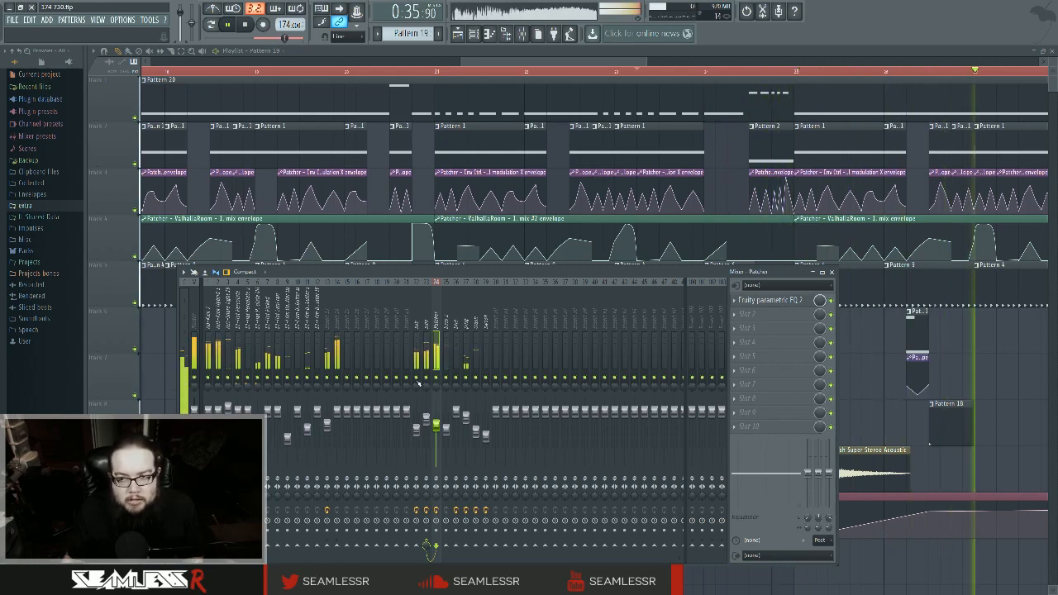
Hide the mixer, play the full mix to the end of the highlighted section, and return the playhead to bar 17.
{"action": "key", "text": "F9"}
{"action": "scroll", "coordinate": [863, 369], "scroll_direction": "down", "scroll_amount": 5}
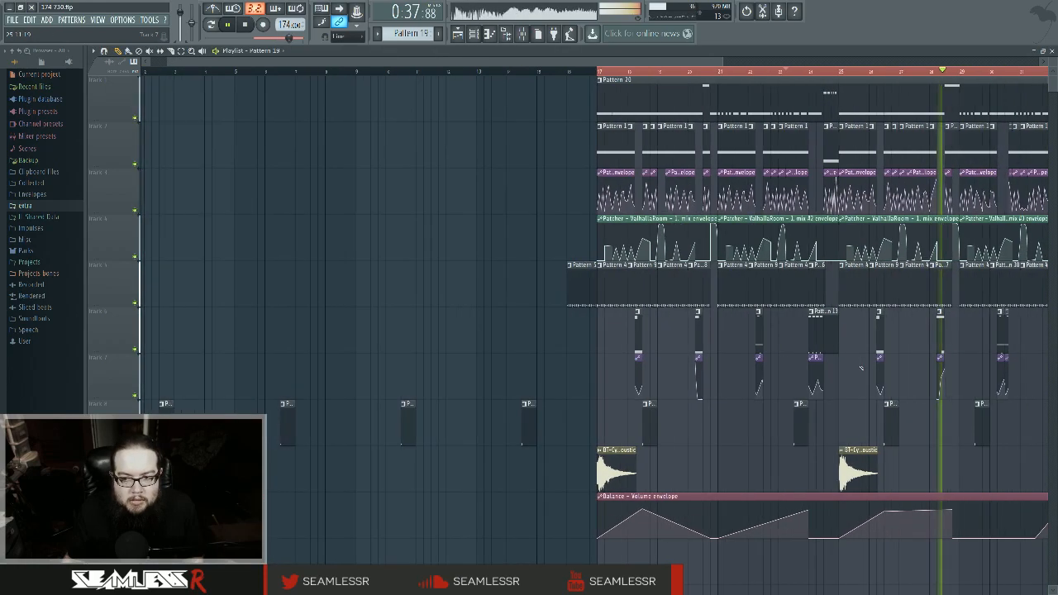
{"action": "left_click_drag", "start_coordinate": [906, 376], "coordinate": [672, 393]}
{"action": "scroll", "coordinate": [672, 393], "scroll_direction": "right", "scroll_amount": 4}
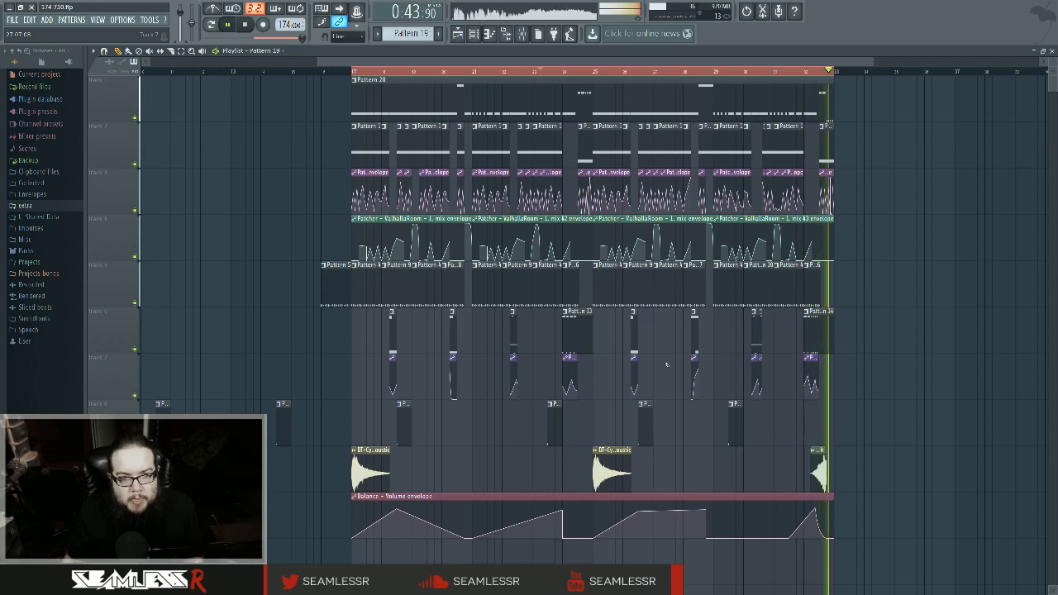
{"action": "key", "text": "space"}
{"action": "left_click", "coordinate": [350, 72]}
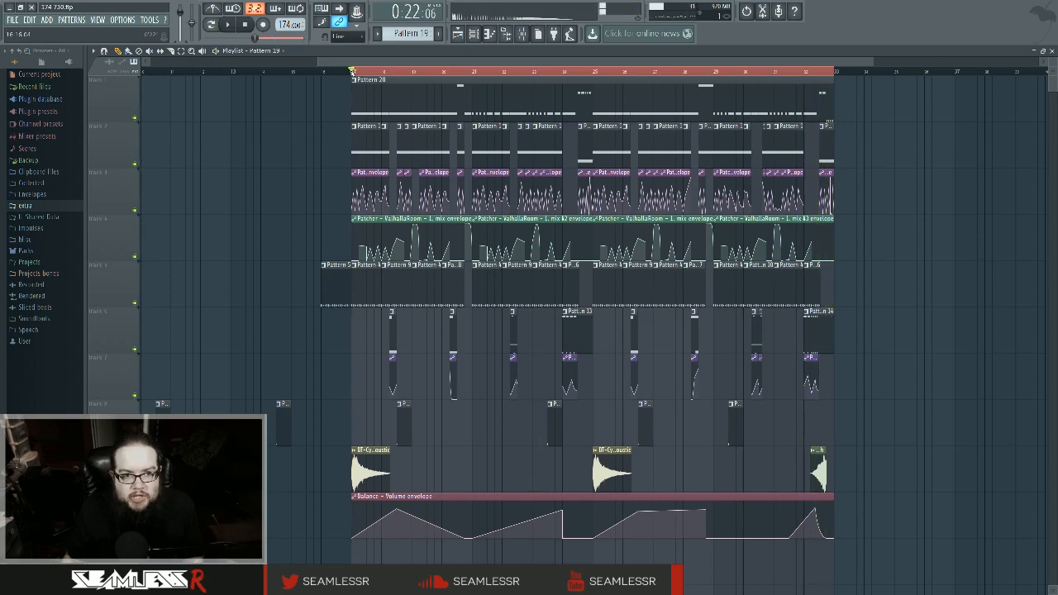
Open the neuro bass Patcher map and reposition the merging Param EQ 2, Maximus and ValhallaRoom modules below the upper chain.
{"action": "left_click", "coordinate": [473, 34]}
{"action": "left_click", "coordinate": [452, 423]}
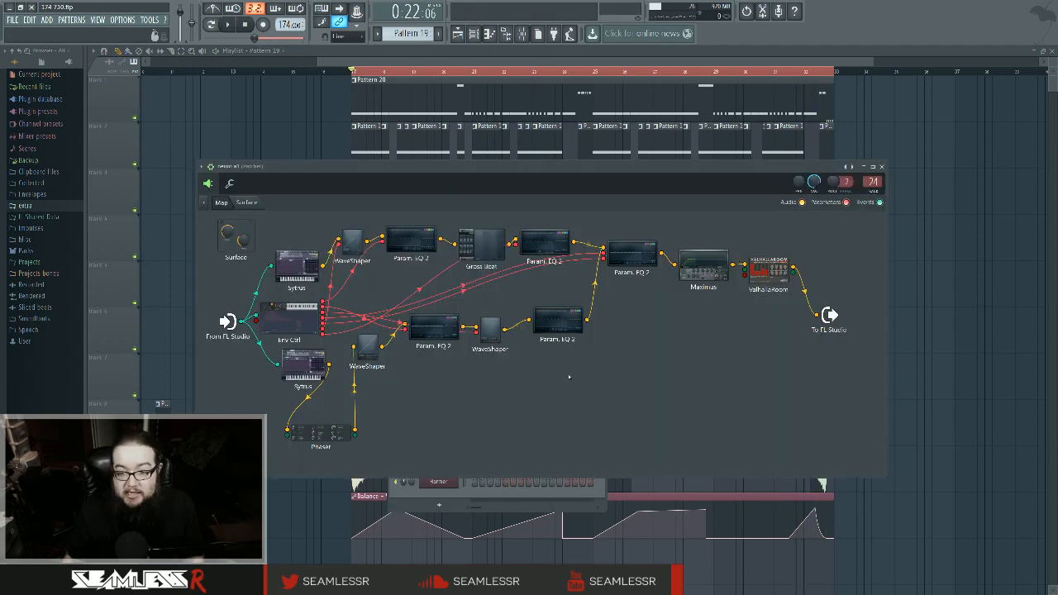
{"action": "left_click_drag", "start_coordinate": [639, 261], "coordinate": [633, 285]}
{"action": "left_click_drag", "start_coordinate": [709, 269], "coordinate": [751, 287]}
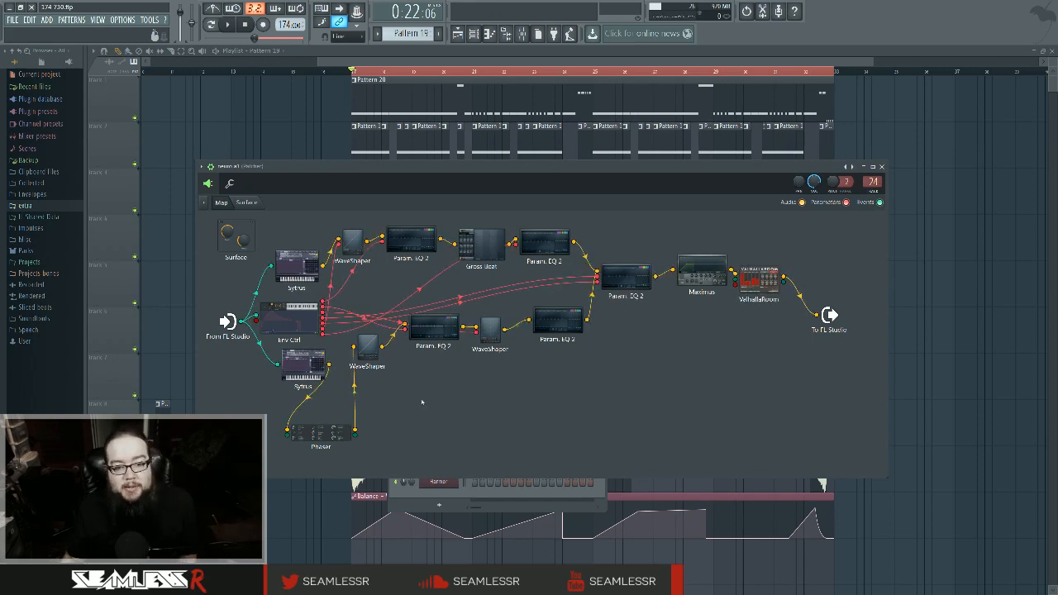
Spread the lower chain's WaveShapers and EQs out further down, and align the merging Param EQ 2, Maximus and ValhallaRoom with the output.
{"action": "left_click_drag", "start_coordinate": [368, 346], "coordinate": [379, 367]}
{"action": "left_click_drag", "start_coordinate": [435, 324], "coordinate": [510, 364]}
{"action": "left_click_drag", "start_coordinate": [558, 321], "coordinate": [589, 357]}
{"action": "left_click_drag", "start_coordinate": [626, 279], "coordinate": [634, 305]}
{"action": "left_click_drag", "start_coordinate": [701, 273], "coordinate": [762, 307]}
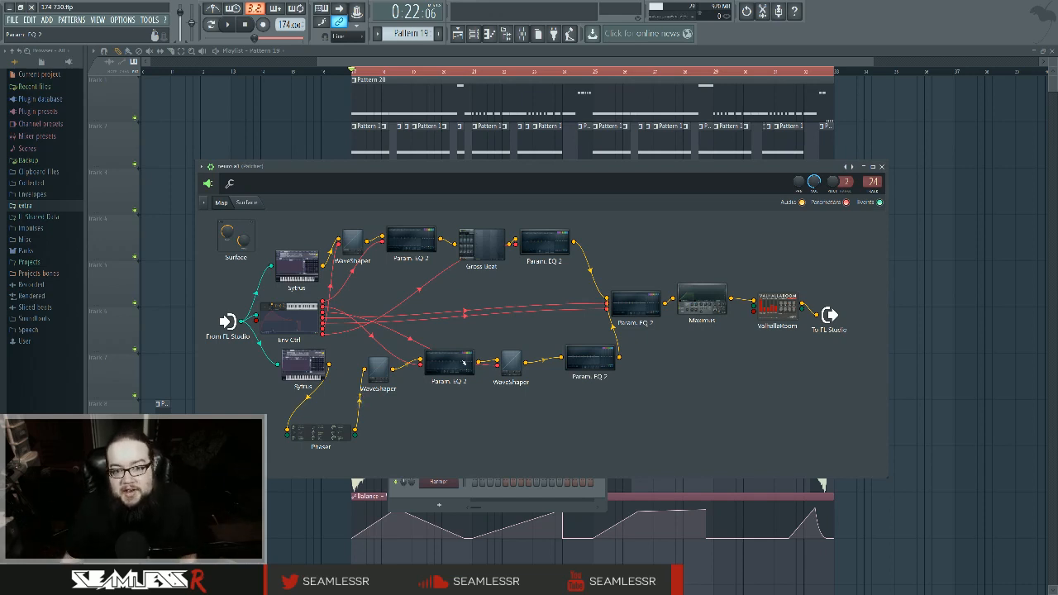
Open the merging Param EQ 2, play from bar 17 to watch its notches move, and close it.
{"action": "double_click", "coordinate": [631, 307]}
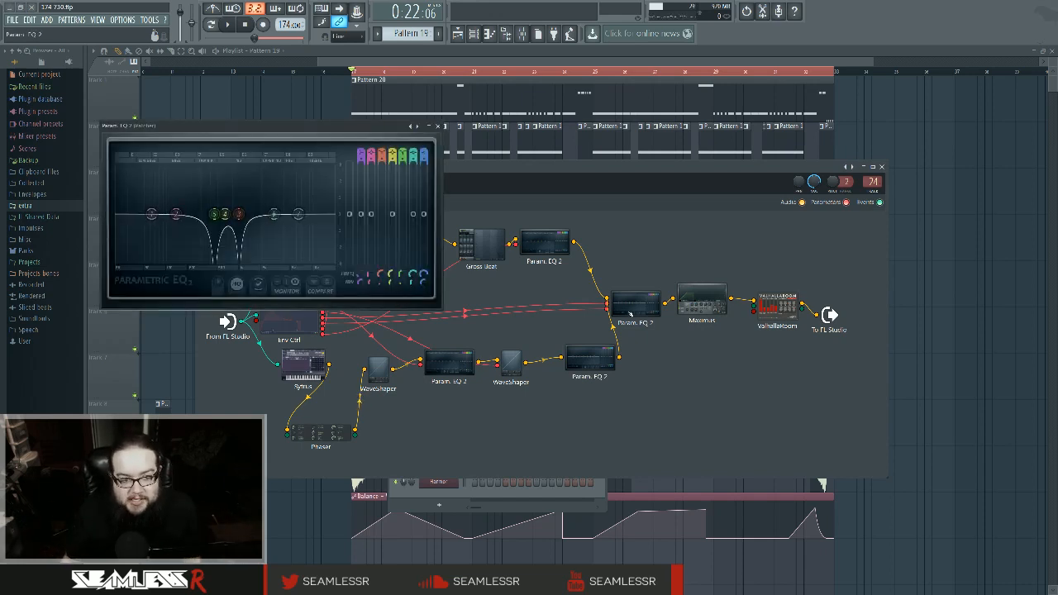
{"action": "key", "text": "space"}
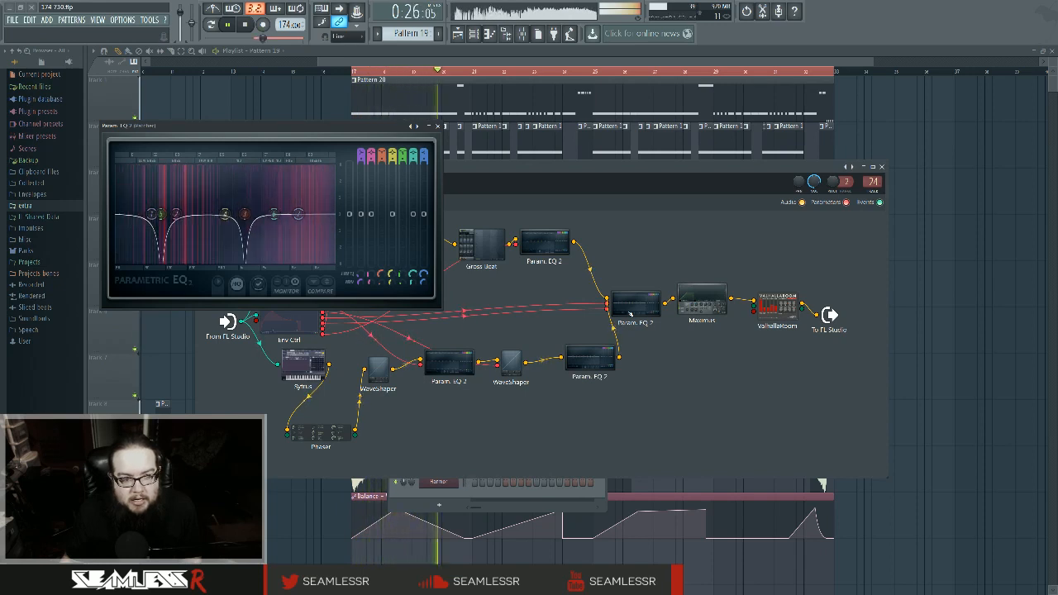
{"action": "key", "text": "space"}
{"action": "left_click", "coordinate": [437, 125]}
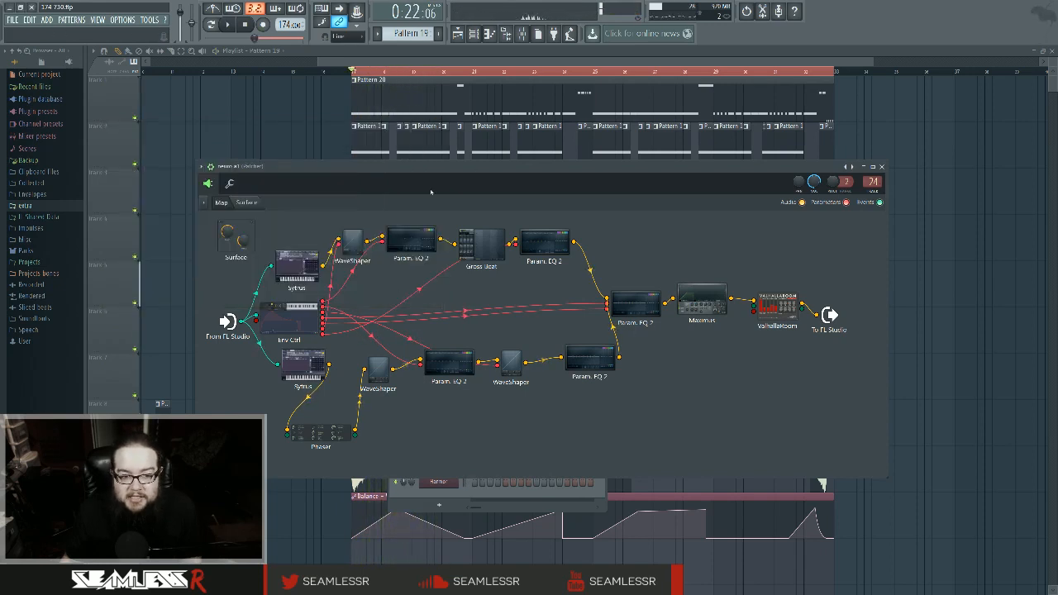
Open Env Ctrl, view the modulation X mapping curves of articulators 3 to 6 with brief playback, and close it.
{"action": "left_click", "coordinate": [289, 316]}
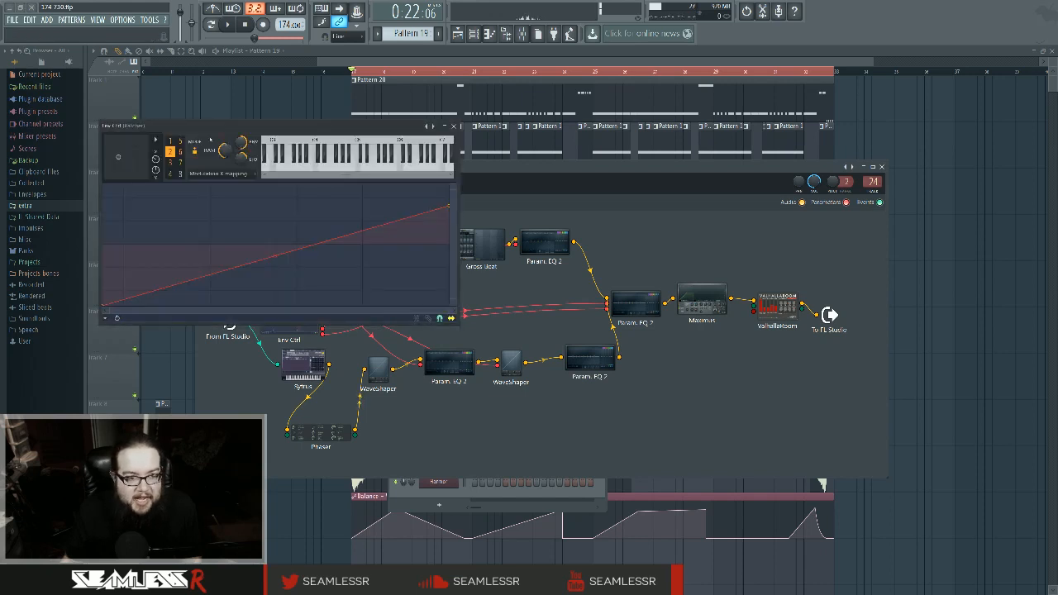
{"action": "left_click", "coordinate": [170, 163]}
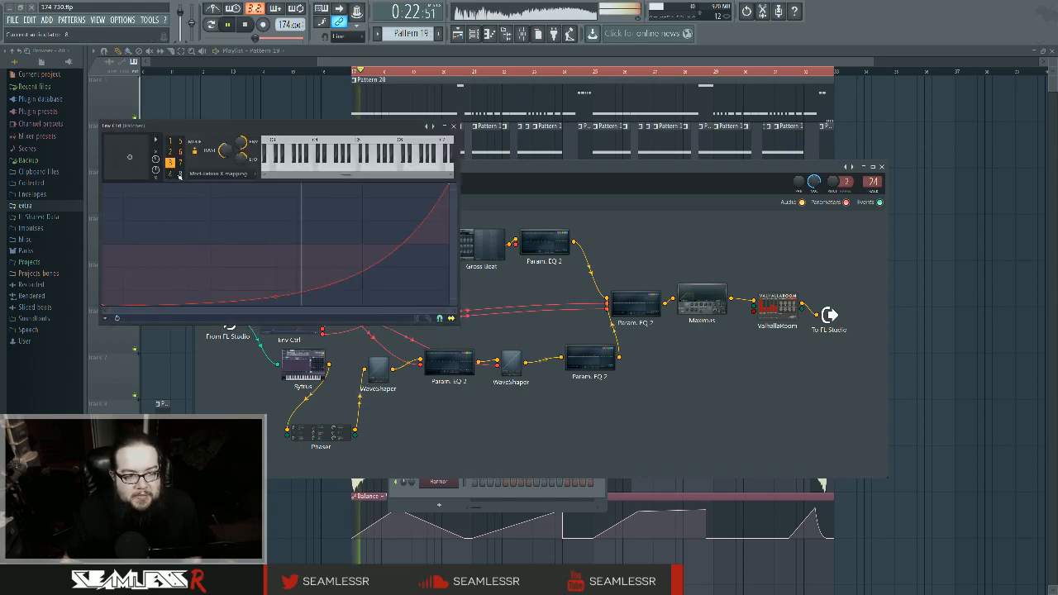
{"action": "left_click", "coordinate": [169, 174]}
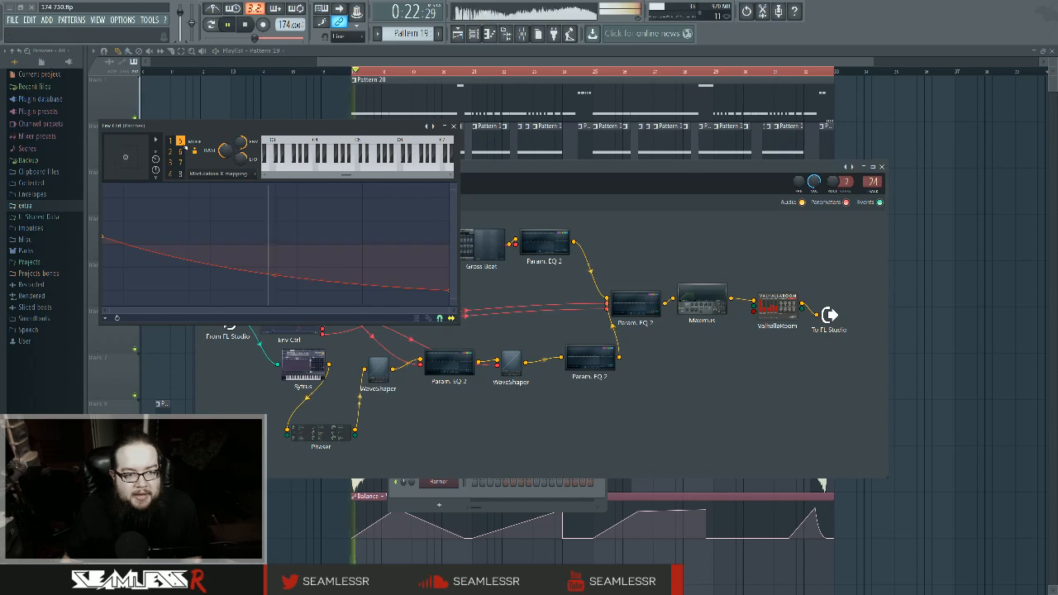
{"action": "left_click", "coordinate": [180, 151]}
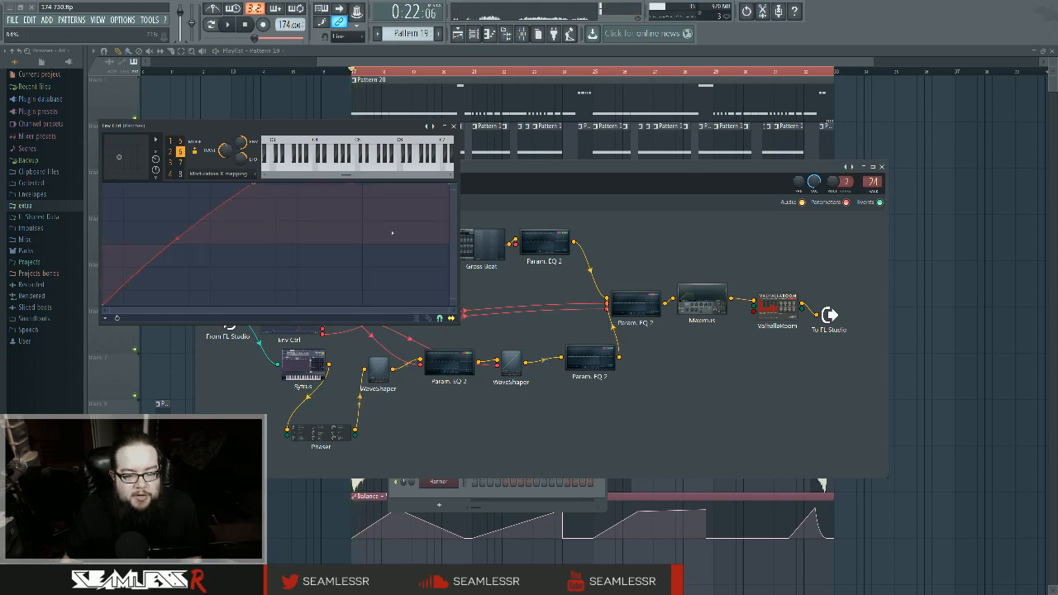
{"action": "left_click", "coordinate": [453, 125]}
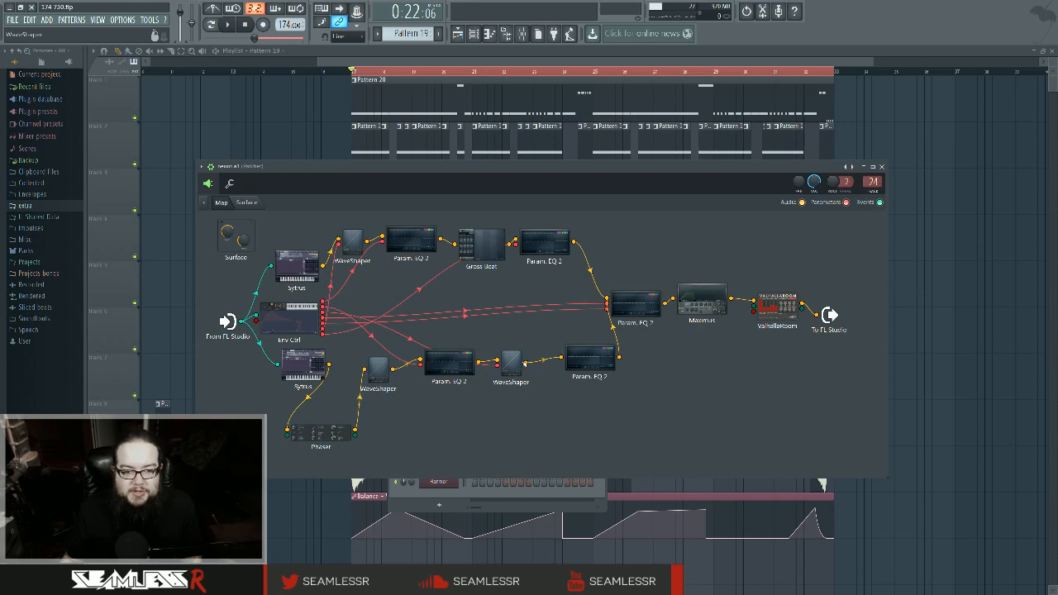
Nudge the lower chain's second WaveShaper and the first Param EQ 2 of both chains slightly in the Patcher map.
{"action": "left_click_drag", "start_coordinate": [511, 362], "coordinate": [511, 357]}
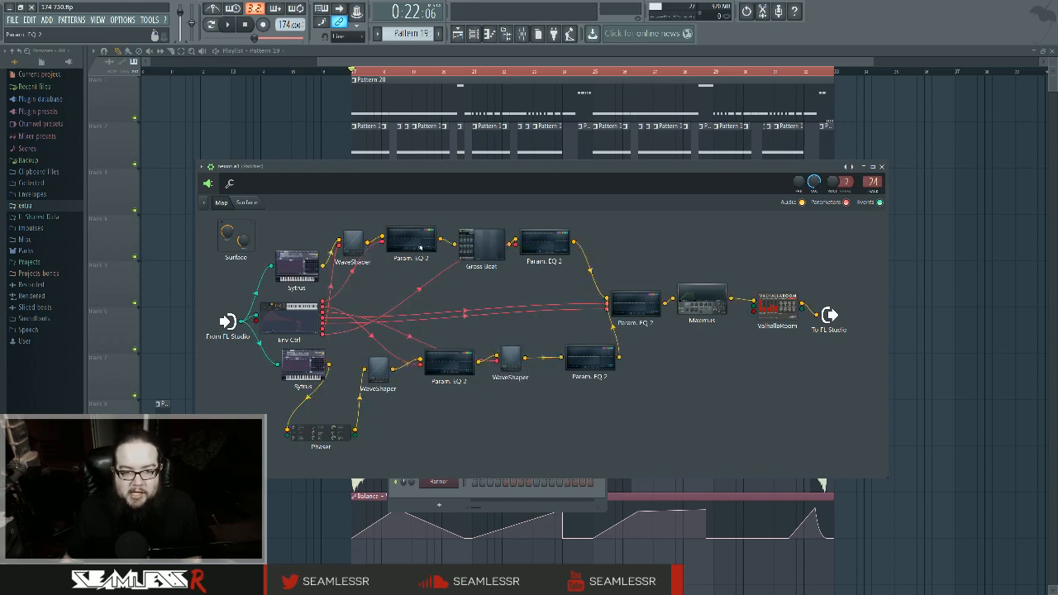
{"action": "left_click_drag", "start_coordinate": [416, 246], "coordinate": [419, 248]}
{"action": "left_click_drag", "start_coordinate": [447, 369], "coordinate": [445, 368]}
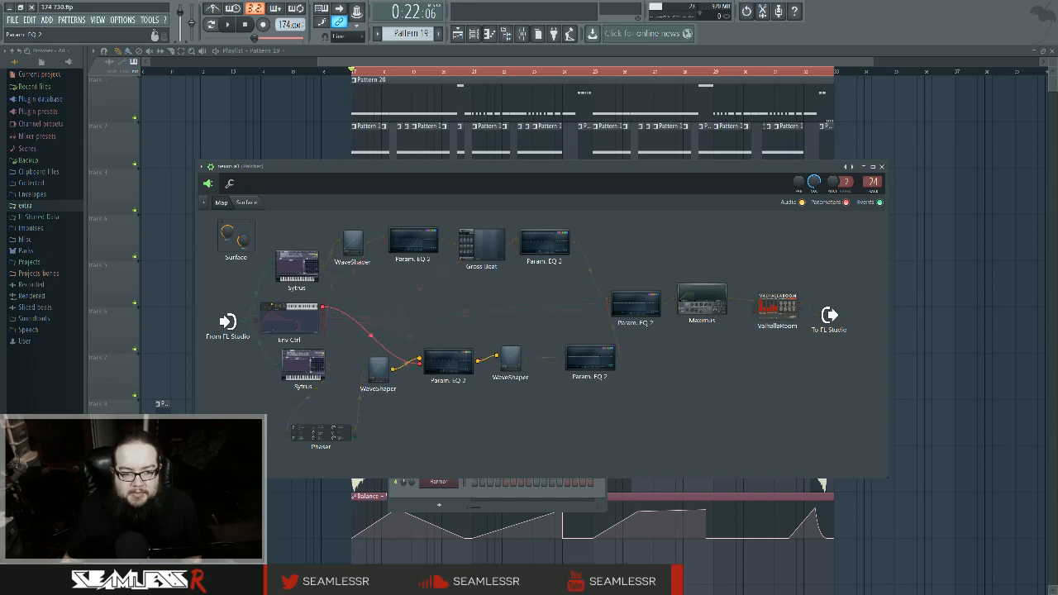
Open Maximus, inspect its low, mid and master compression curves with brief playback from bar 17, and close it.
{"action": "double_click", "coordinate": [701, 301]}
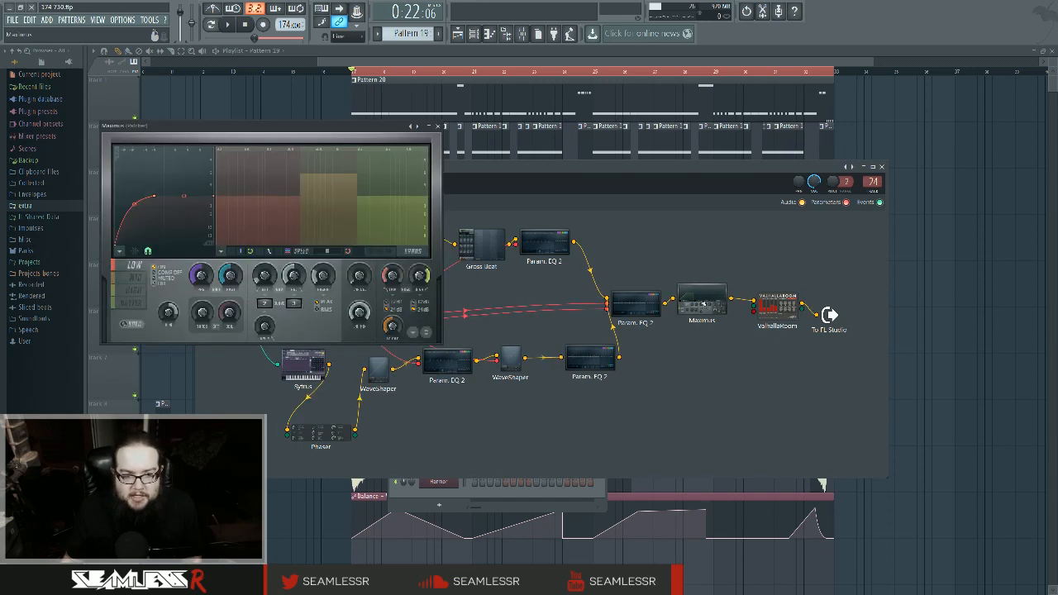
{"action": "left_click", "coordinate": [380, 251]}
{"action": "left_click", "coordinate": [412, 251]}
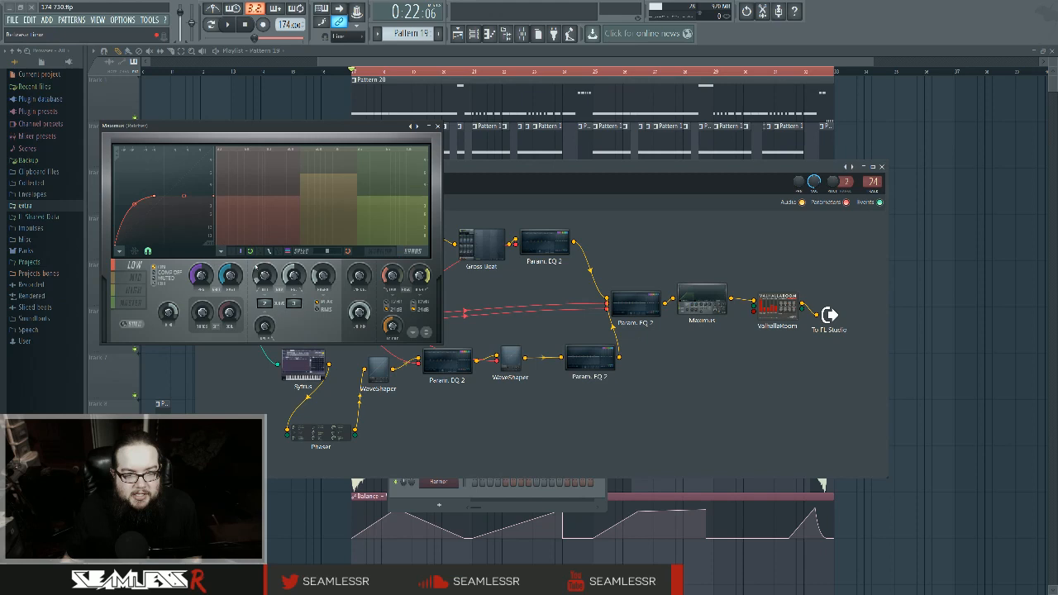
{"action": "left_click", "coordinate": [140, 278]}
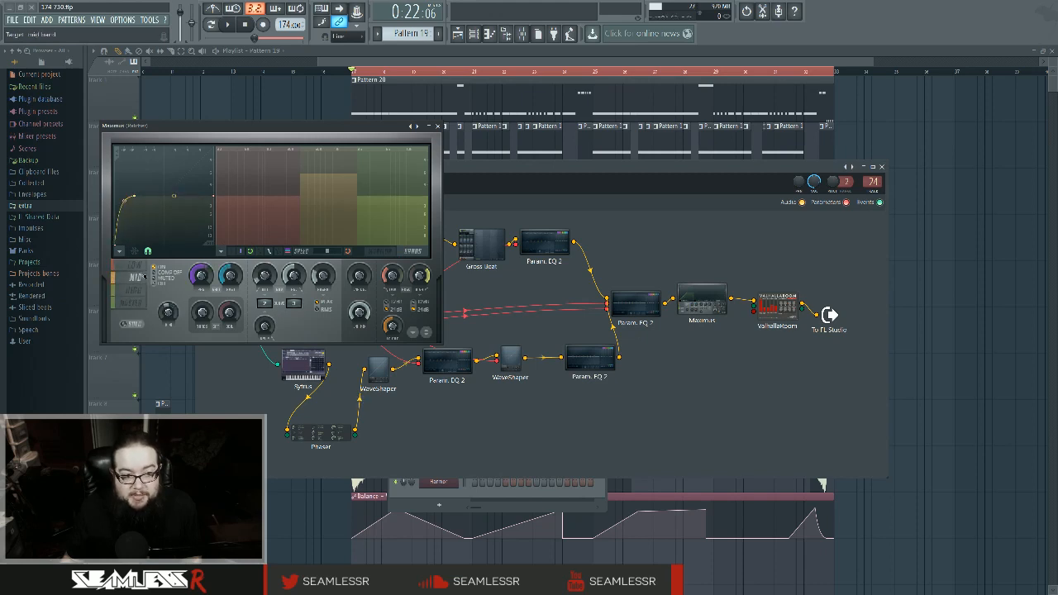
{"action": "key", "text": "space"}
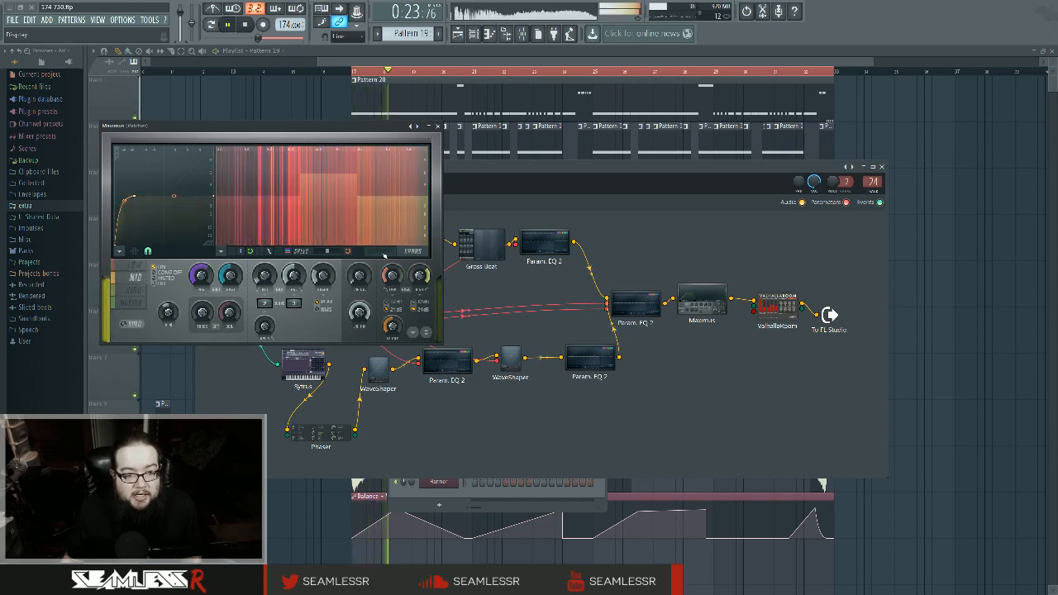
{"action": "left_click", "coordinate": [136, 302]}
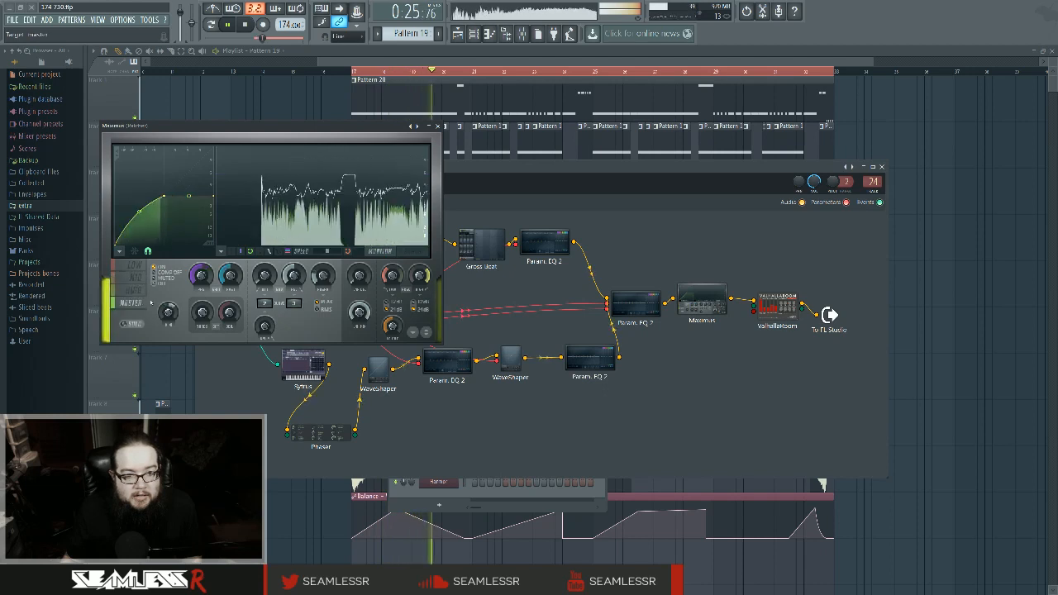
{"action": "key", "text": "space"}
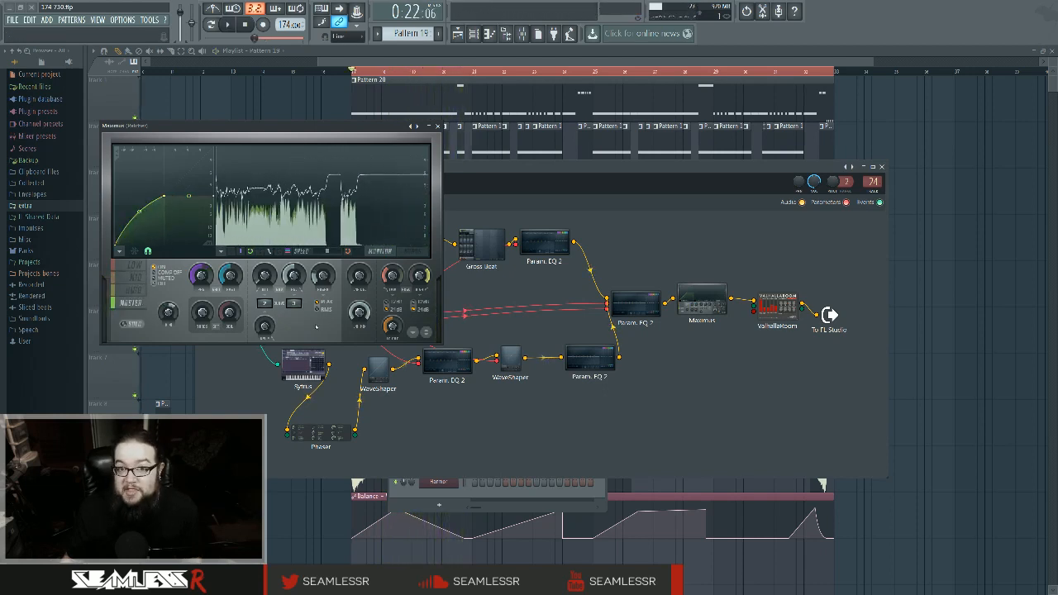
{"action": "left_click", "coordinate": [437, 126]}
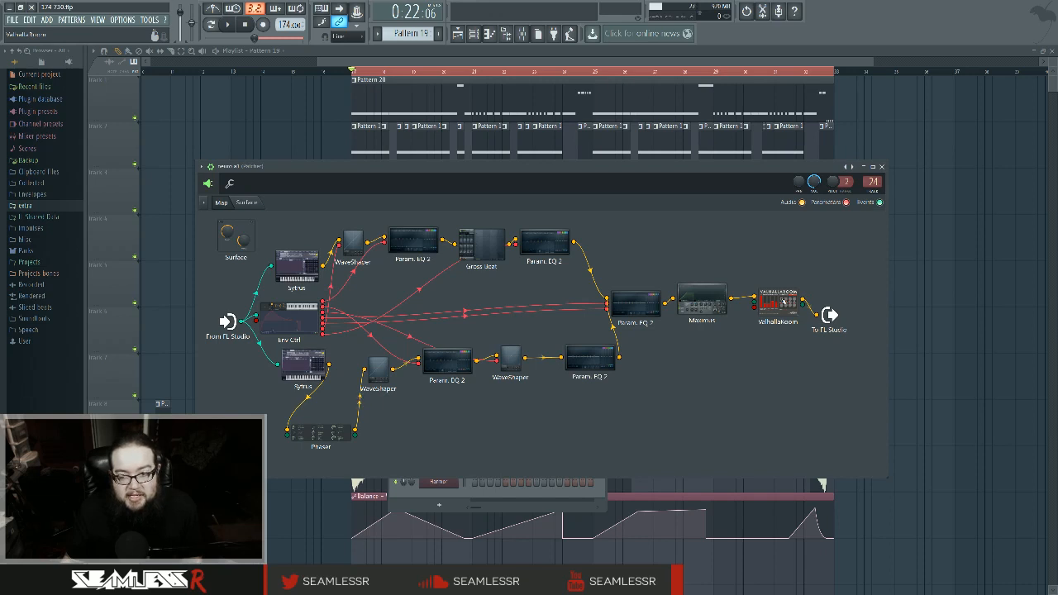
Open ValhallaRoom at the end of the Patcher chain to view its reverb settings, and close it.
{"action": "left_click", "coordinate": [782, 303]}
{"action": "left_click", "coordinate": [301, 127]}
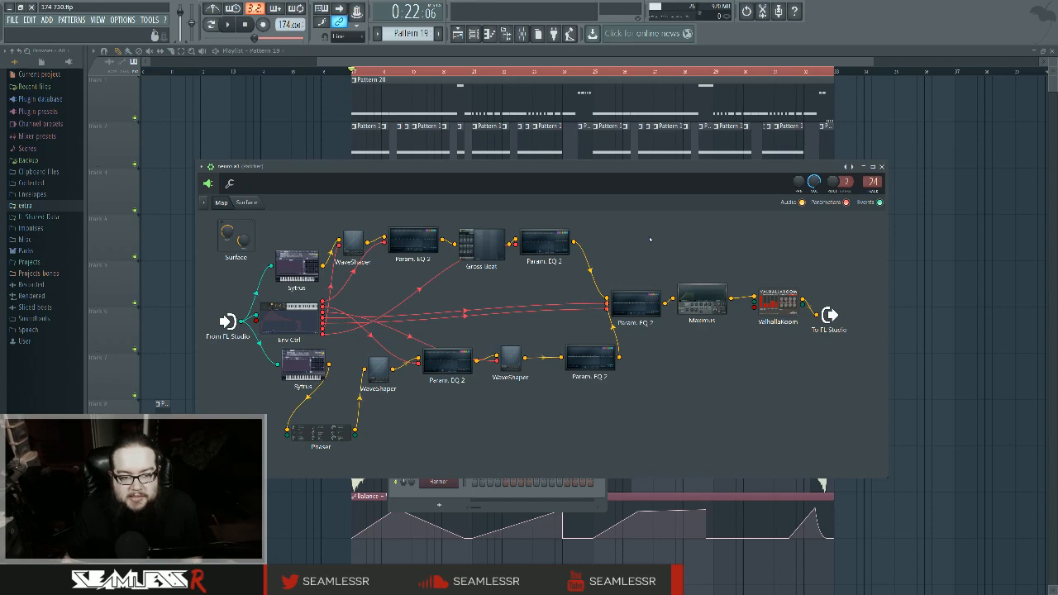
{"action": "mouse_move", "coordinate": [595, 164]}
{"action": "left_mouse_down"}
{"action": "mouse_move", "coordinate": [608, 175]}
{"action": "mouse_move", "coordinate": [608, 164]}
{"action": "left_mouse_up"}
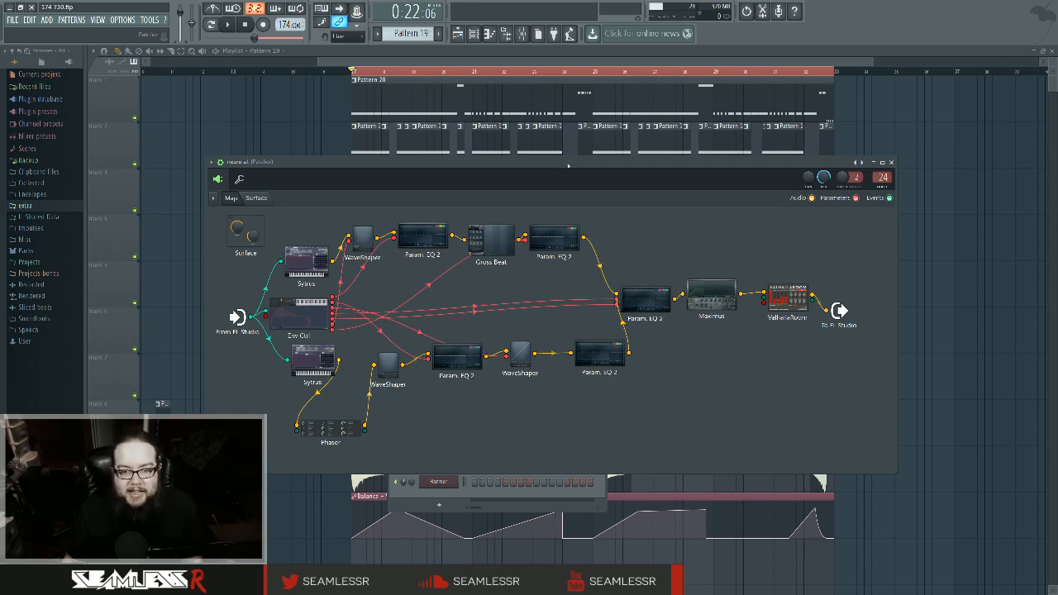
{"action": "left_click_drag", "start_coordinate": [569, 166], "coordinate": [573, 167]}
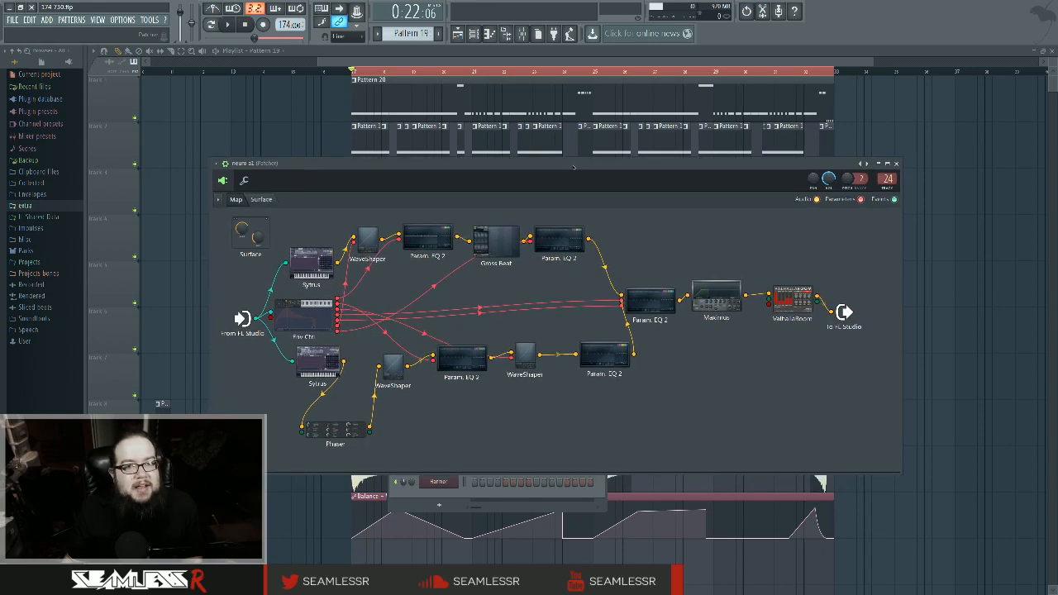